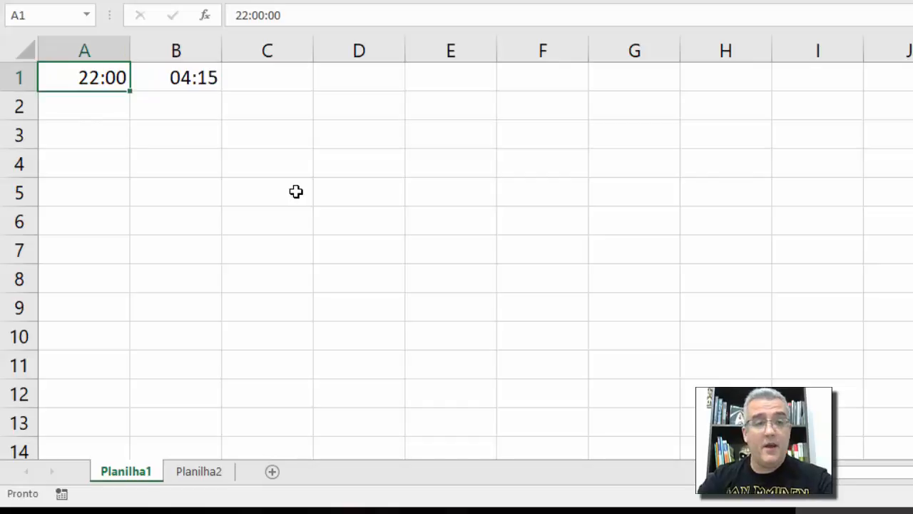
# - Insert a row above the times and enter the headers Entrada in A1 and Saída in B1
pyautogui.hotkey('ctrl', '+')
pyautogui.press('l')
pyautogui.press('Return')
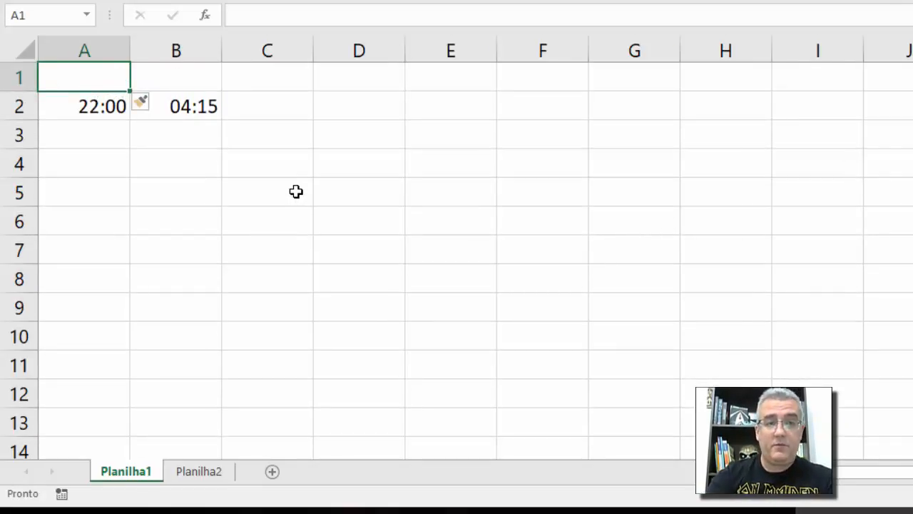
pyautogui.write('Entrada')
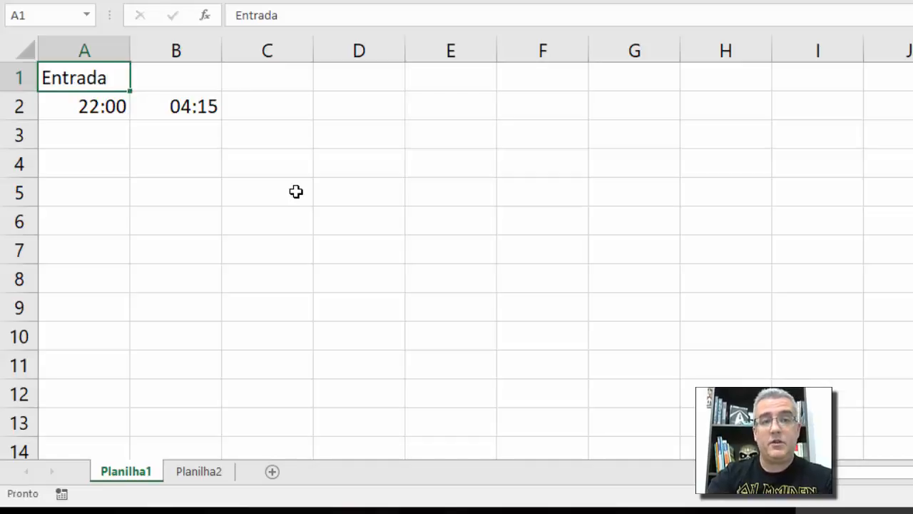
pyautogui.press('Tab')
pyautogui.write('Saída')
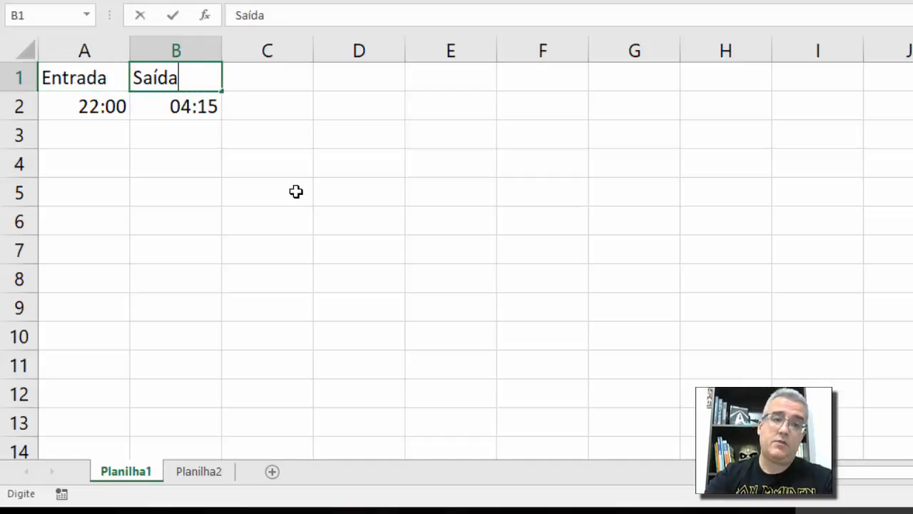
pyautogui.press('Return')
# - Centre the contents of the headers and times in A1:B2
pyautogui.press('Up')
pyautogui.hotkey('shift', 'Down')
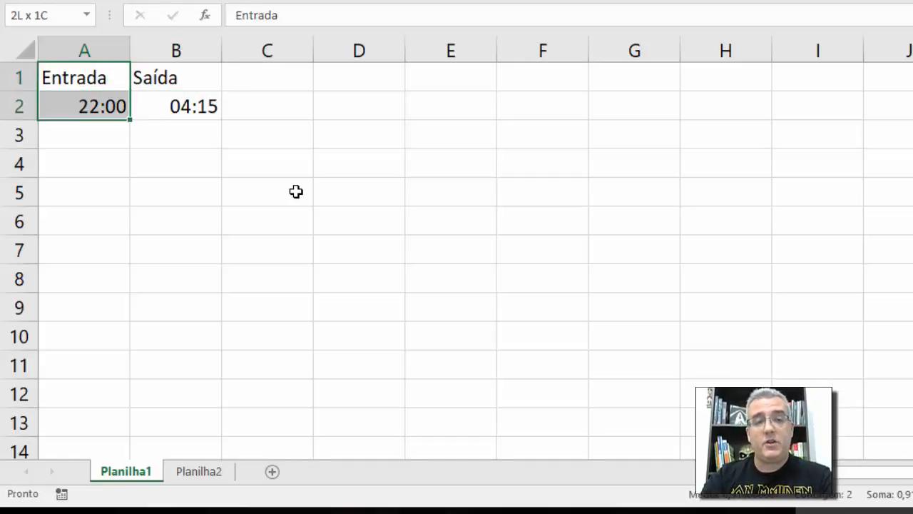
pyautogui.click(179, 96)
pyautogui.hotkey('shift', 'Up')
pyautogui.hotkey('shift', 'Left')
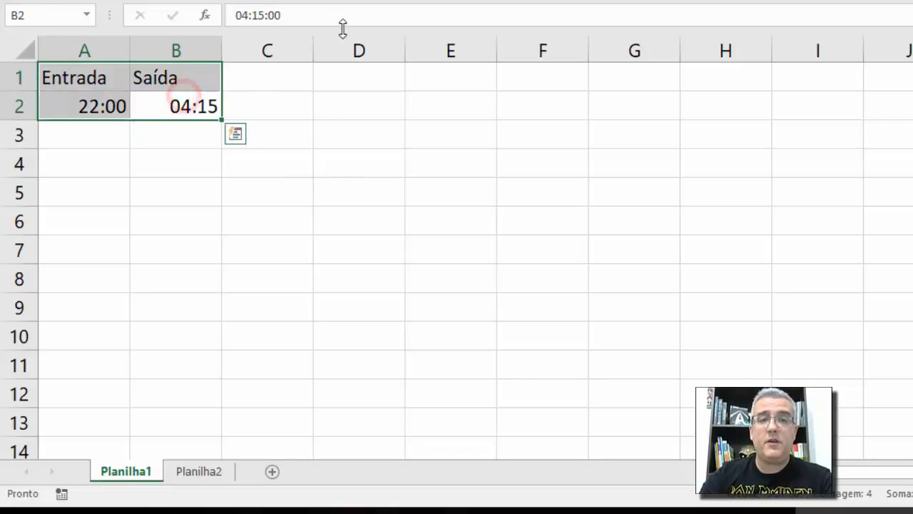
pyautogui.hotkey('ctrl', 'e')
pyautogui.click(178, 128)
# - Copy the Entrada/Saída block in A1:B2 and paste it at A5 and A9
pyautogui.moveTo(188, 107); pyautogui.dragTo(97, 78)
pyautogui.hotkey('ctrl', 'c')
pyautogui.click(98, 202)
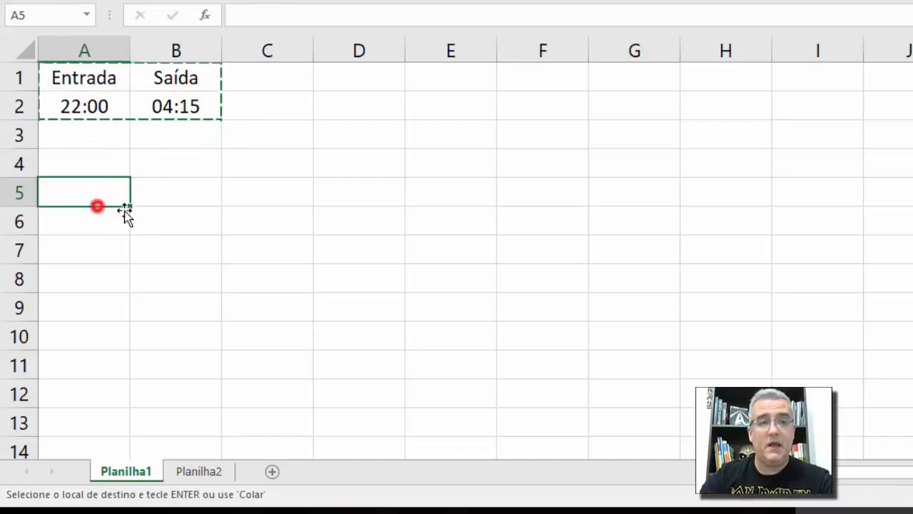
pyautogui.hotkey('ctrl', 'v')
pyautogui.click(99, 307)
pyautogui.hotkey('ctrl', 'v')
pyautogui.click(330, 246)
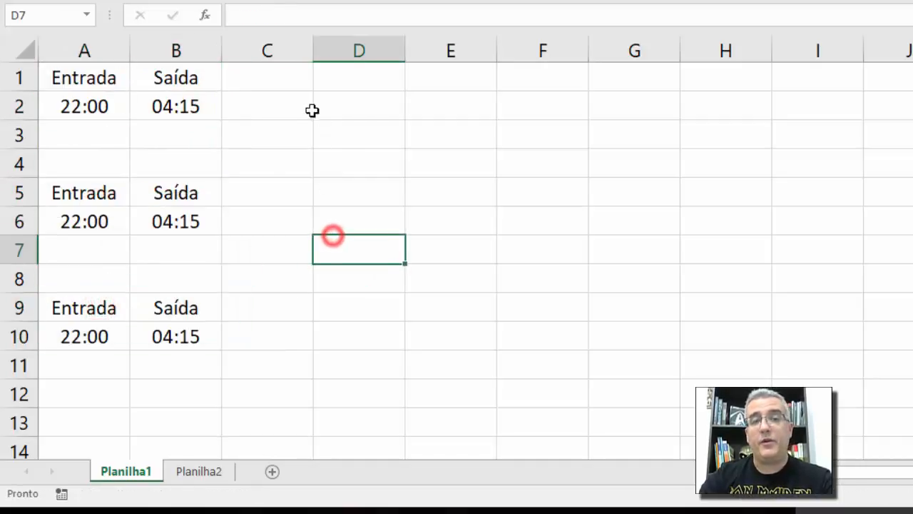
# - Enter the example times 09:35 in D2 and 12:00 in D3
pyautogui.click(300, 105)
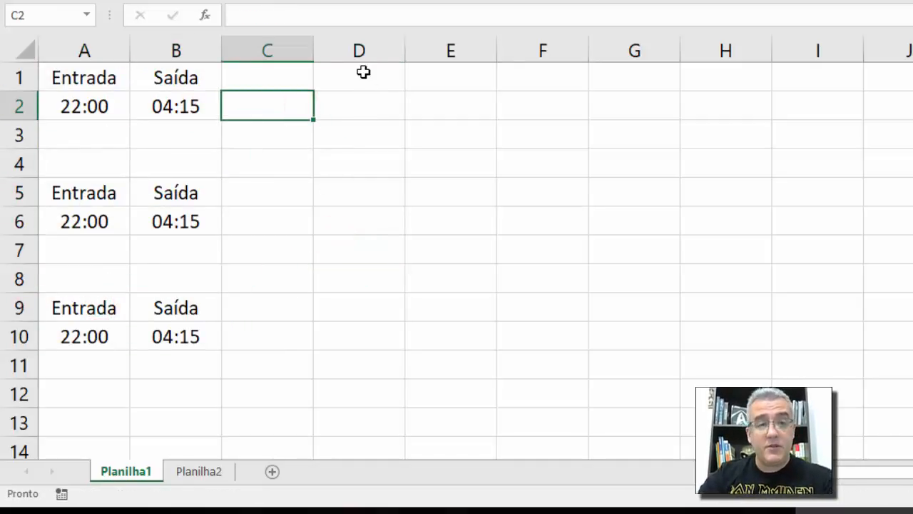
pyautogui.click(348, 117)
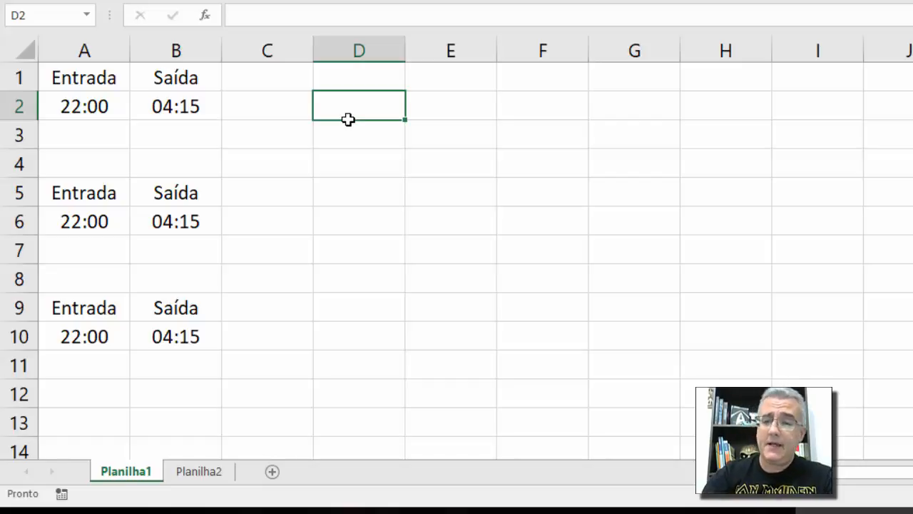
pyautogui.write('=')
pyautogui.press('Escape')
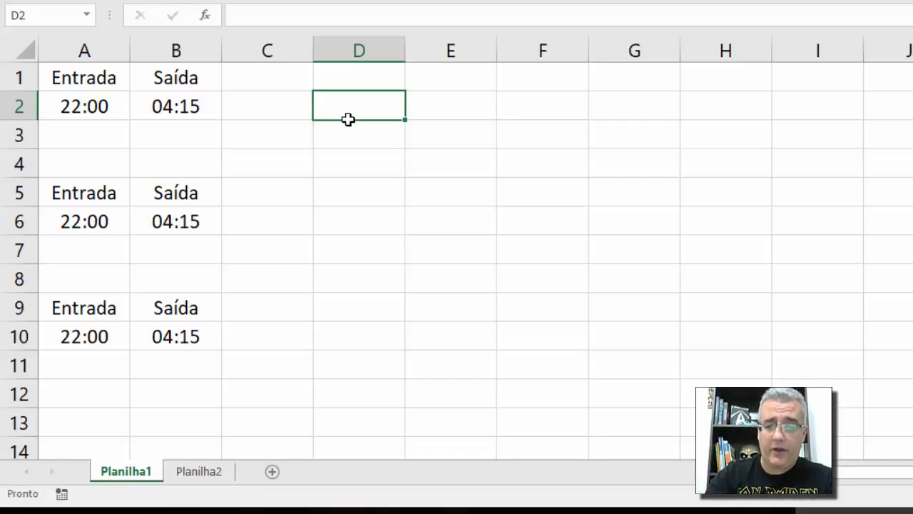
pyautogui.write('09:35')
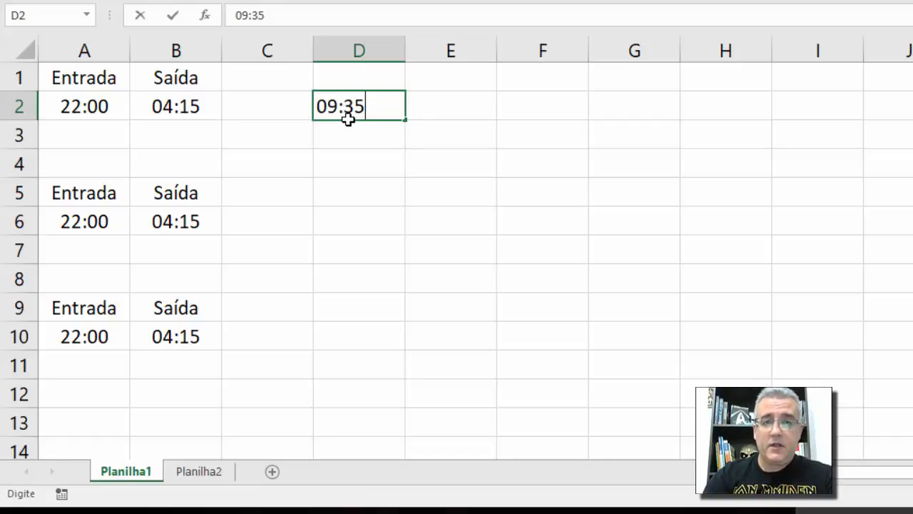
pyautogui.press('Return')
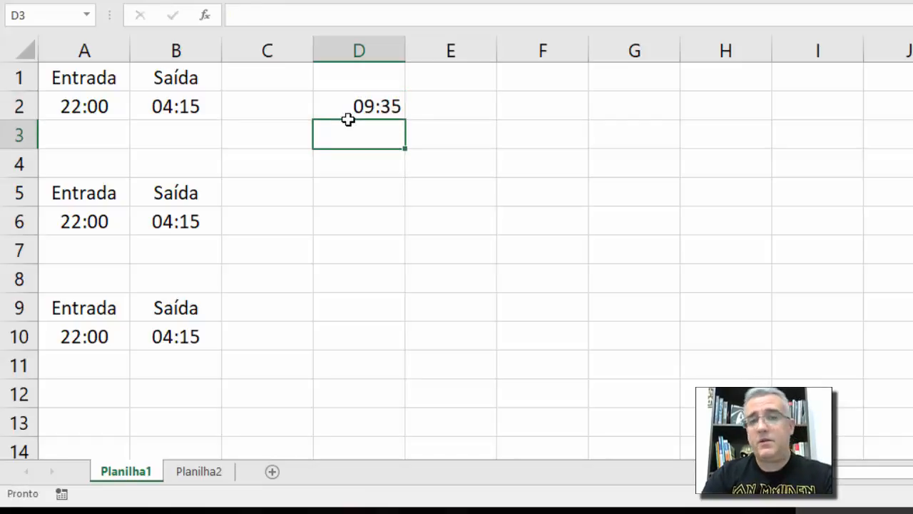
pyautogui.write('12:00')
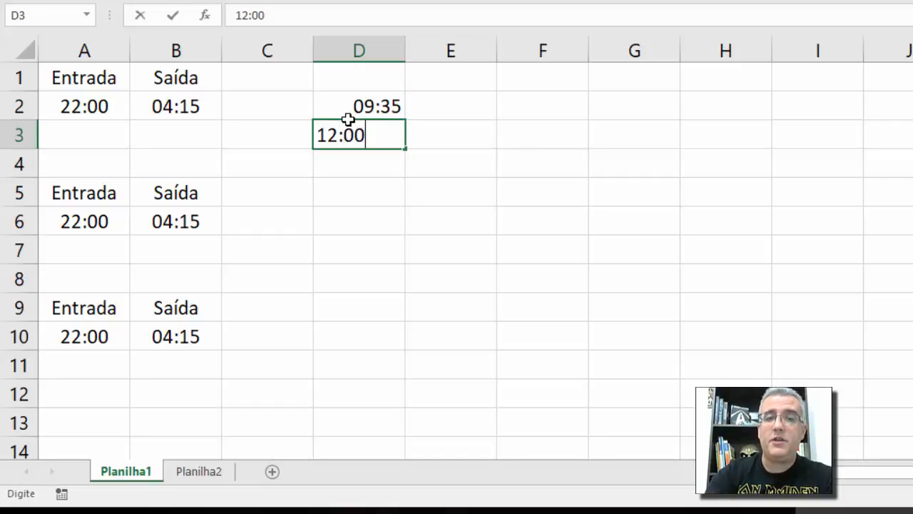
pyautogui.press('Return')
# - Subtract the earlier example time from the later one in D4 with the formula =D3-D2
pyautogui.write('=')
pyautogui.press('Up')
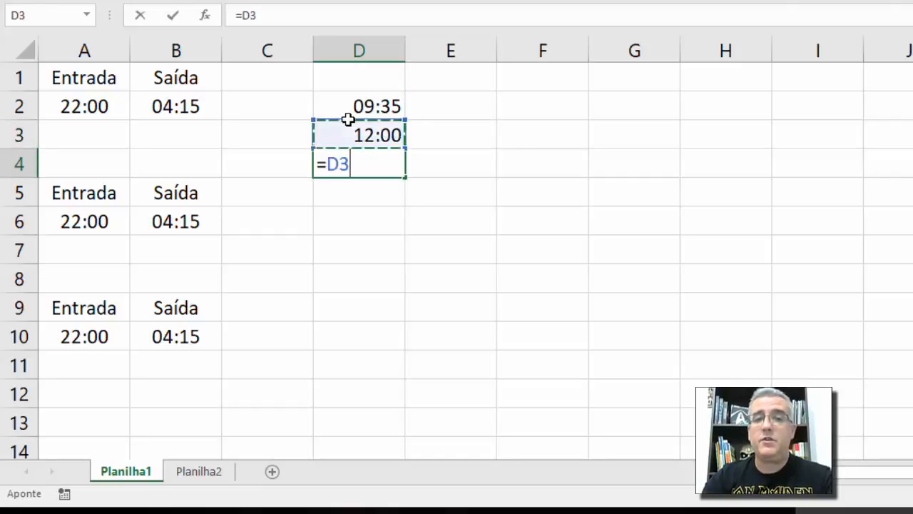
pyautogui.write('-')
pyautogui.press('Up')
pyautogui.press('Up')
pyautogui.press('Return')
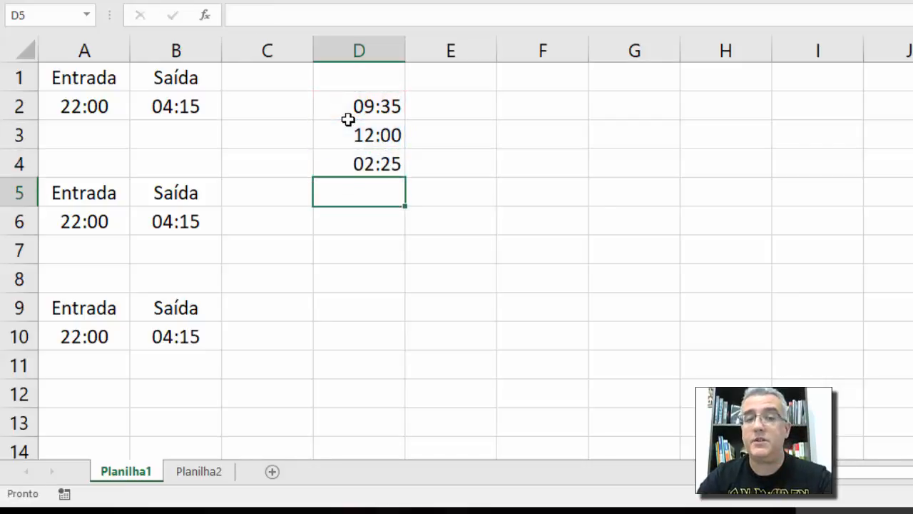
pyautogui.click(371, 160)
pyautogui.moveTo(379, 105); pyautogui.dragTo(377, 131)
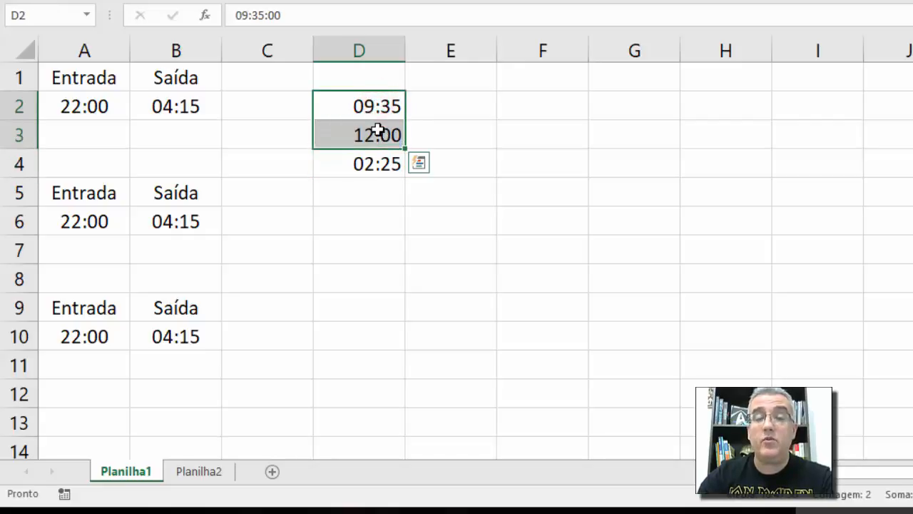
pyautogui.click(218, 107)
pyautogui.click(75, 98)
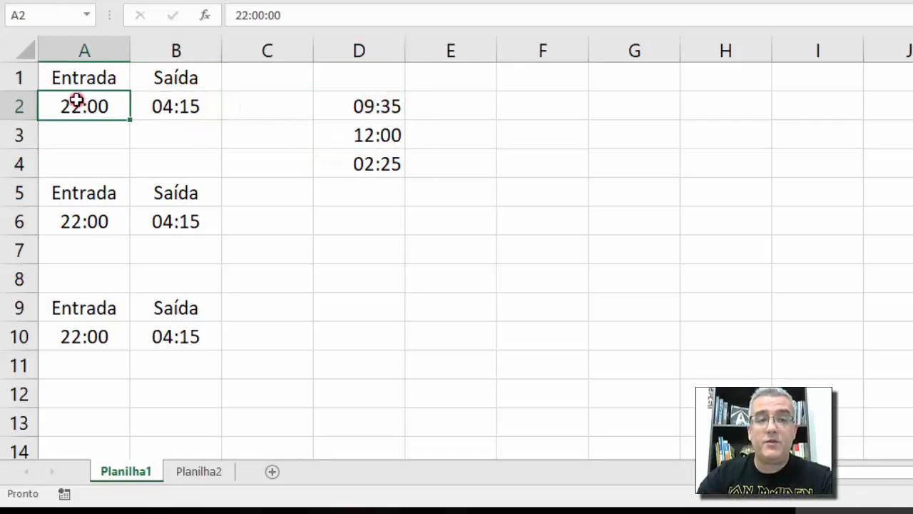
pyautogui.click(179, 104)
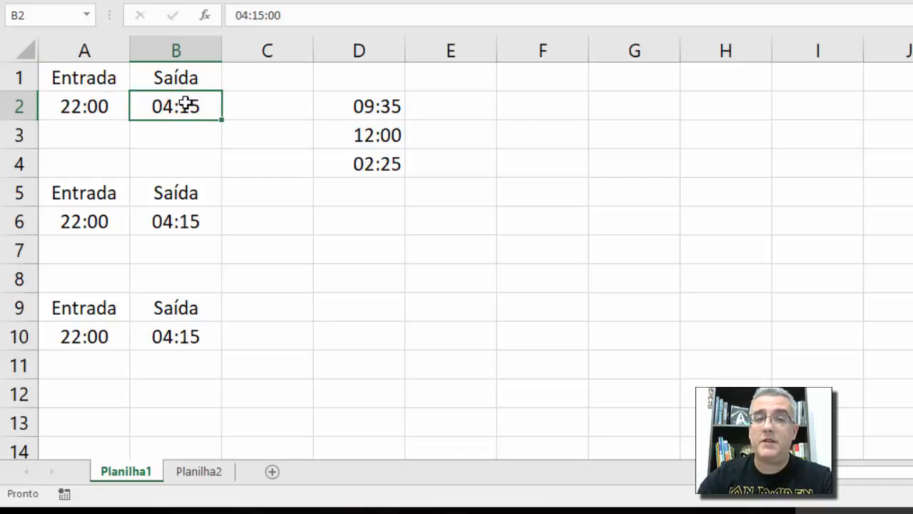
# - Clear the example times and their difference from D2:D4
pyautogui.moveTo(341, 107); pyautogui.dragTo(391, 163)
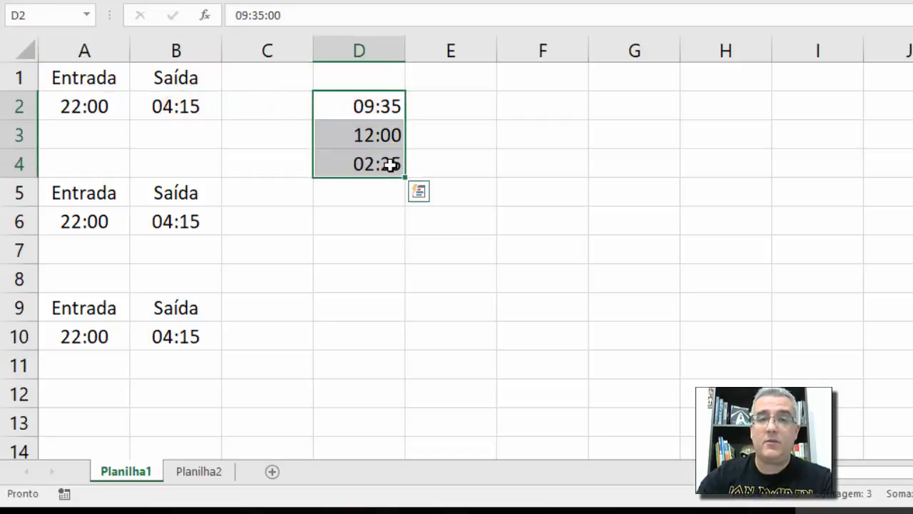
pyautogui.press('Delete')
pyautogui.click(452, 133)
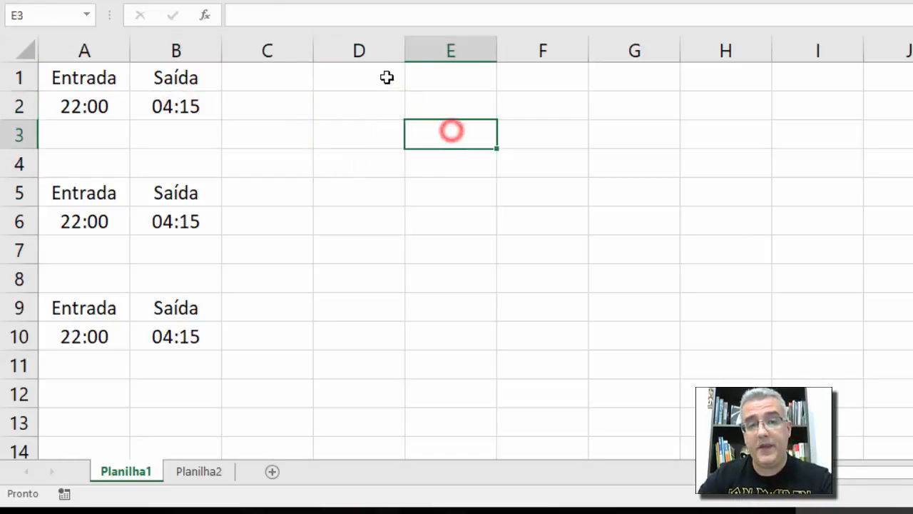
pyautogui.click(386, 77)
pyautogui.moveTo(406, 93); pyautogui.dragTo(394, 225)
pyautogui.click(490, 169)
pyautogui.click(409, 126)
# - Try to subtract the Entrada time from midnight in D2 with the formula =0:00-A2, and discard the entry
pyautogui.click(385, 105)
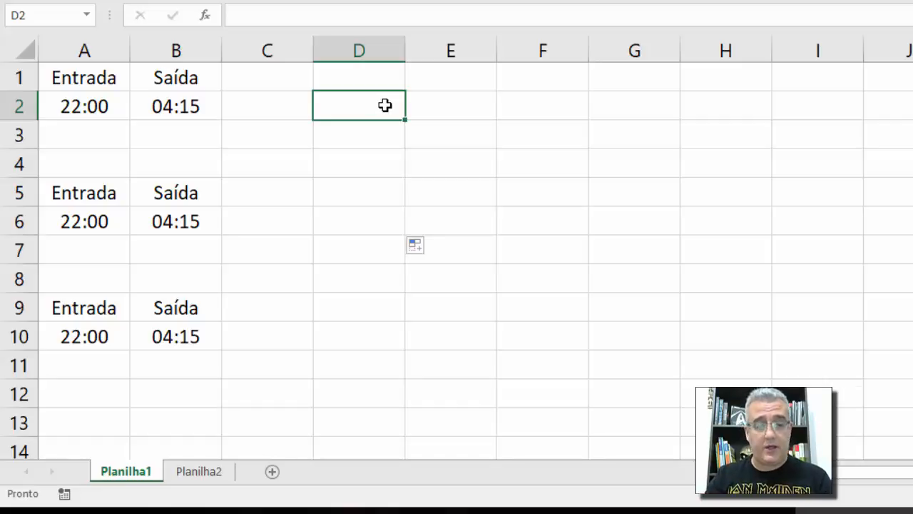
pyautogui.write('=')
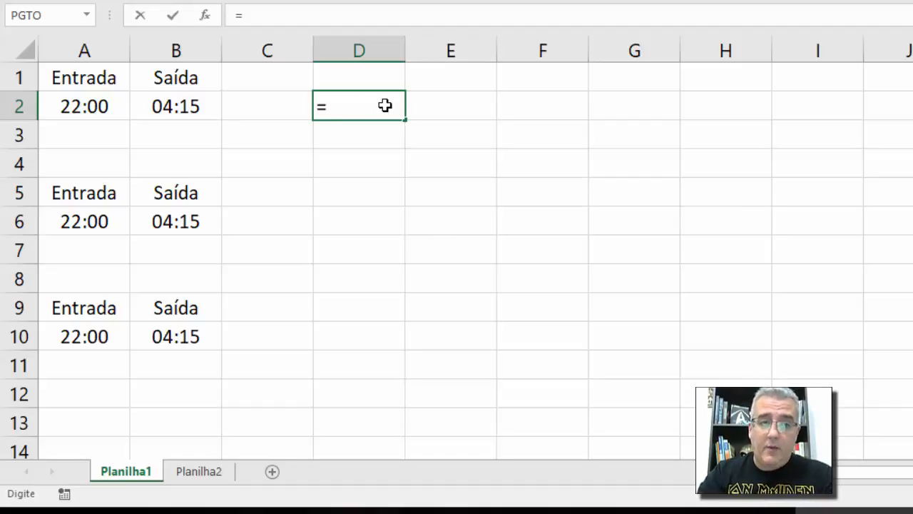
pyautogui.press('Left')
pyautogui.press('Left')
pyautogui.press('Left')
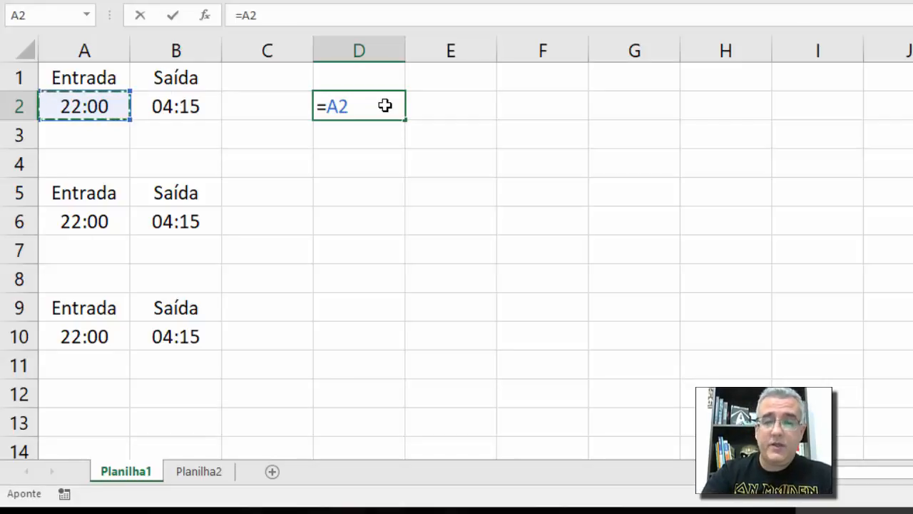
pyautogui.press('BackSpace')
pyautogui.press('BackSpace')
pyautogui.write('0')
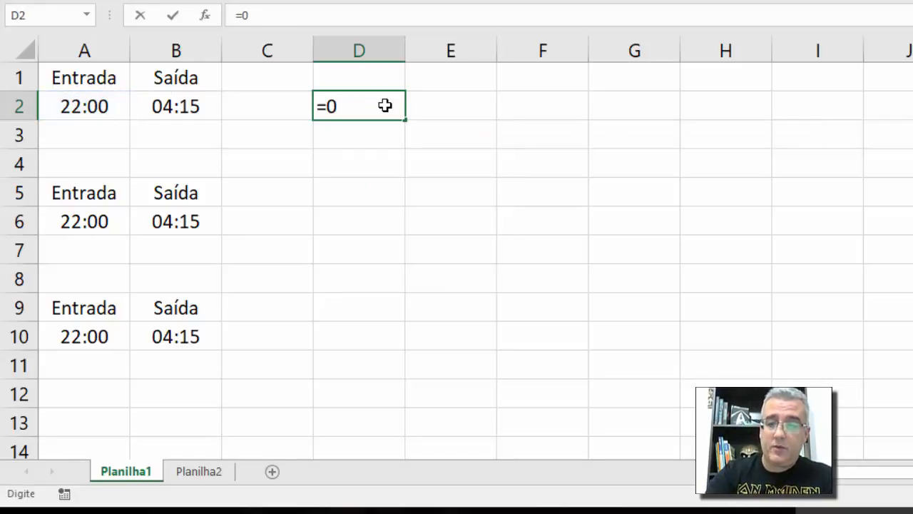
pyautogui.write(':00-')
pyautogui.press('Left')
pyautogui.press('Left')
pyautogui.press('Left')
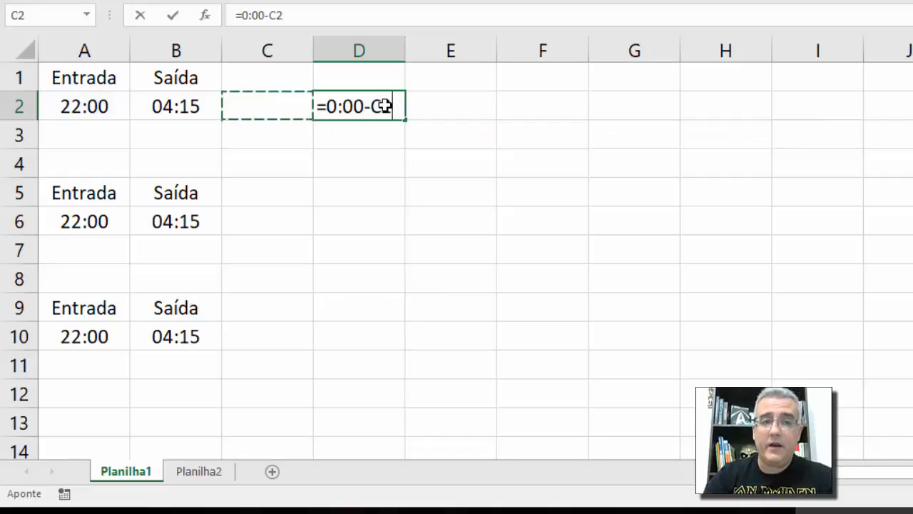
pyautogui.press('Return')
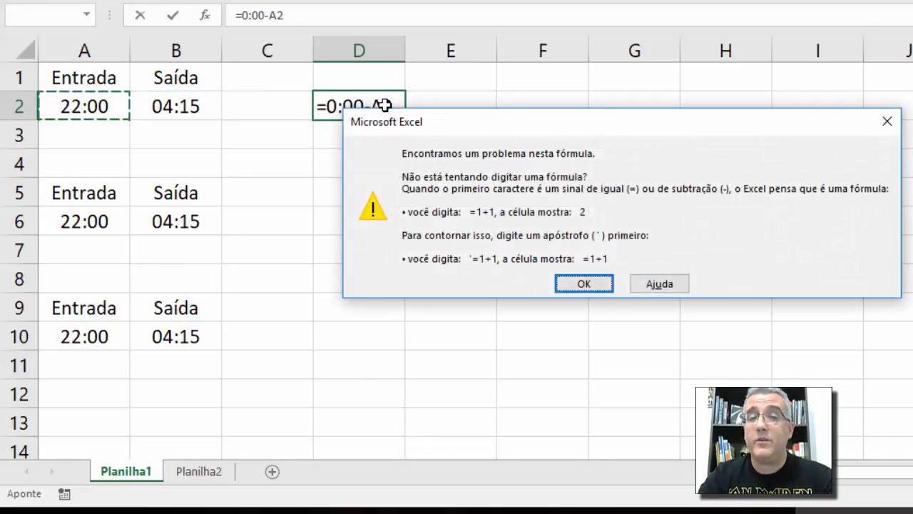
pyautogui.press('Escape')
pyautogui.press('Escape')
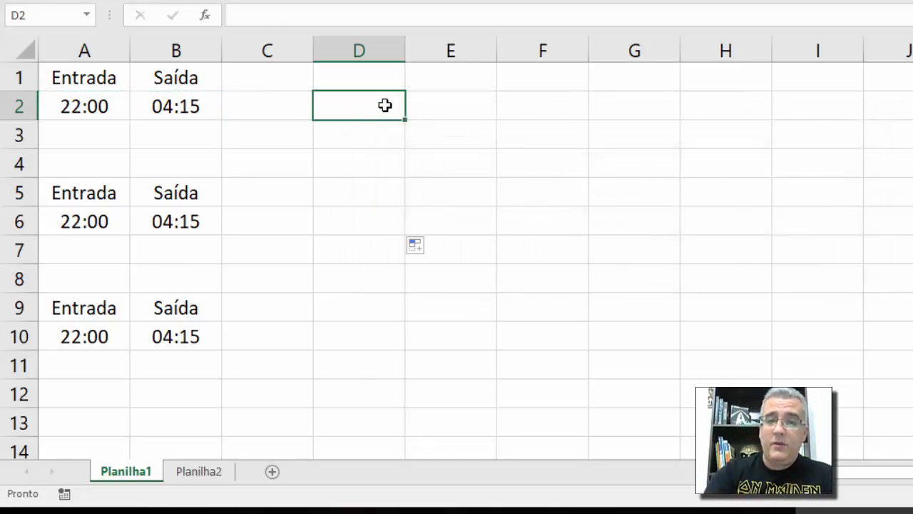
# - Try the formula =24:00-A2 in D2, and discard the entry
pyautogui.write('=24')
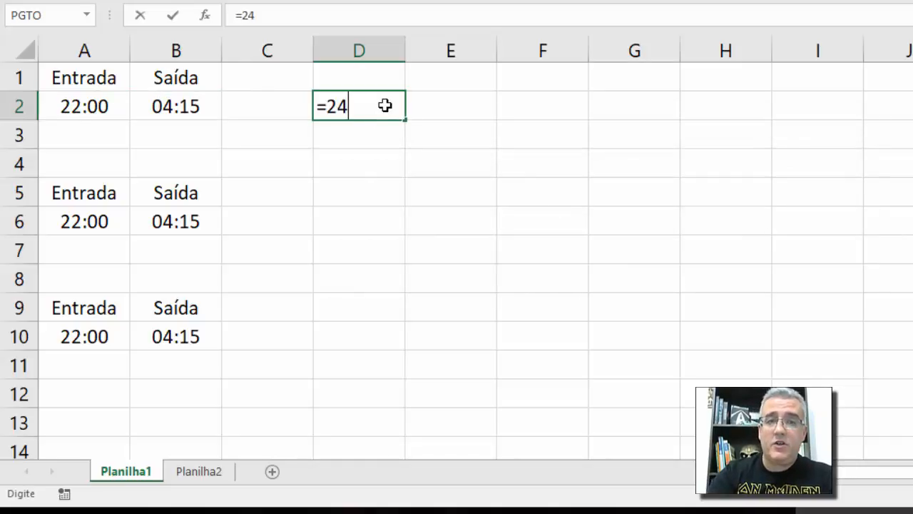
pyautogui.write(':00-')
pyautogui.press('Left')
pyautogui.press('Left')
pyautogui.press('Left')
pyautogui.press('Return')
pyautogui.press('Return')
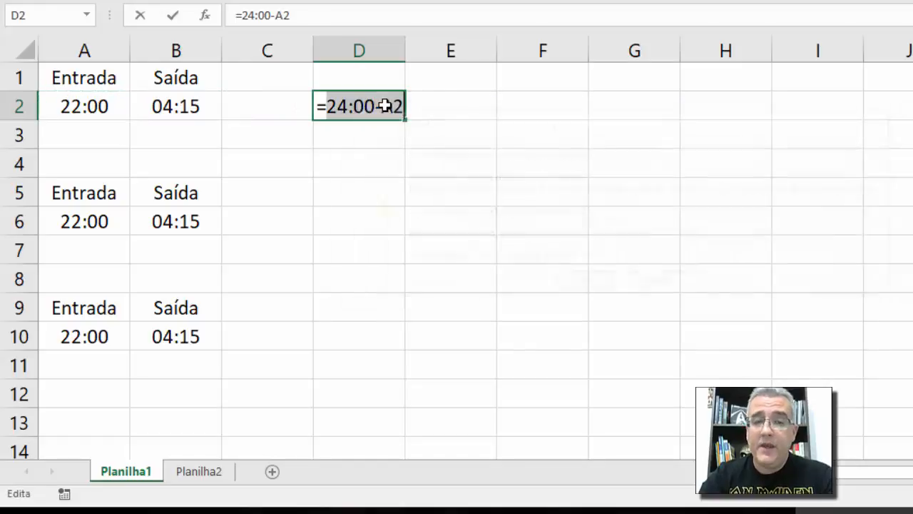
pyautogui.press('Escape')
pyautogui.press('Down')
pyautogui.click(385, 105)
pyautogui.doubleClick(385, 105)
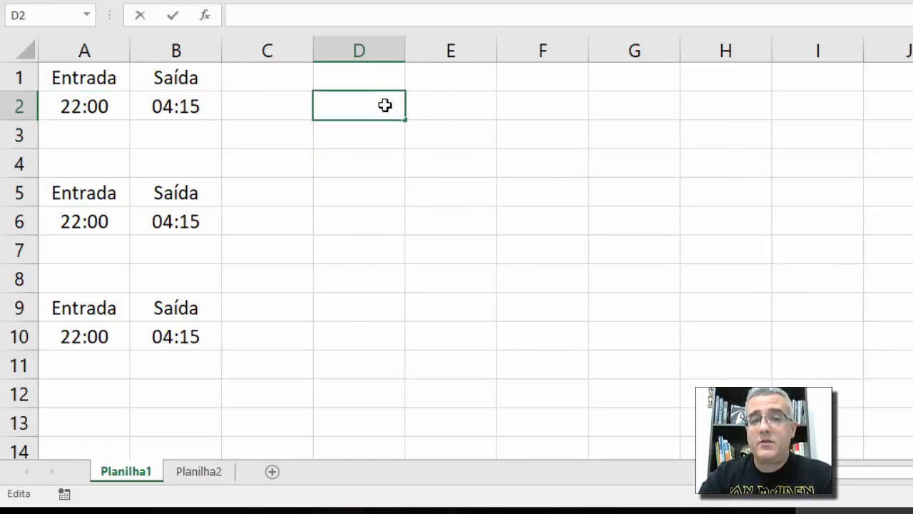
pyautogui.press('Escape')
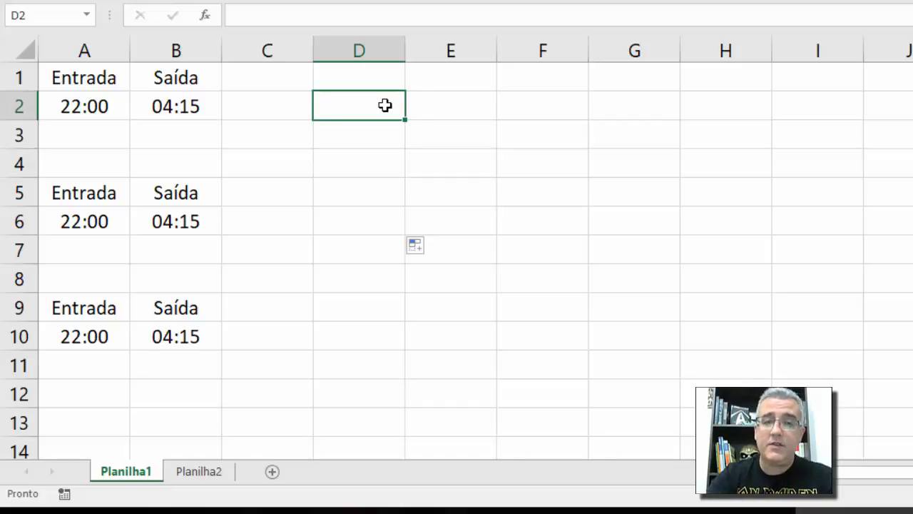
# - Begin a TEMPO formula in D2, trying 0;0;0 as its arguments and erasing them
pyautogui.write('=')
pyautogui.press('Escape')
pyautogui.write('=')
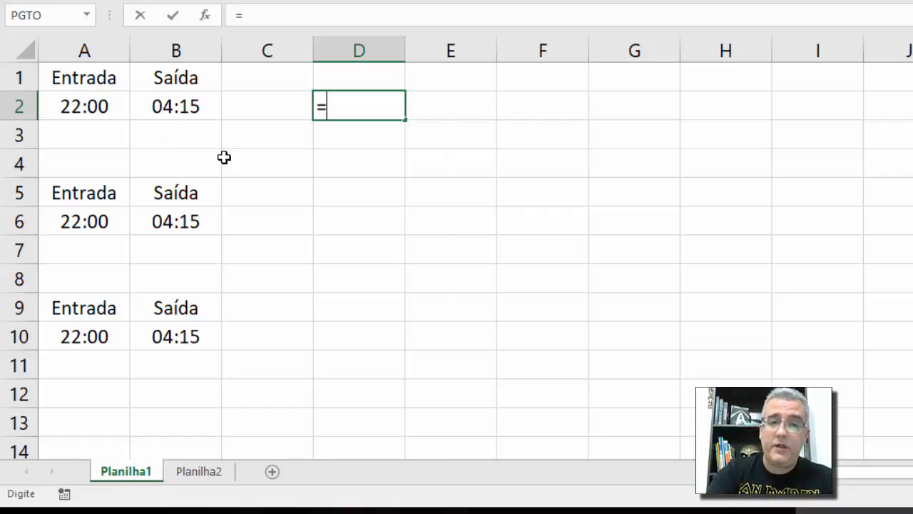
pyautogui.write('tempo(0')
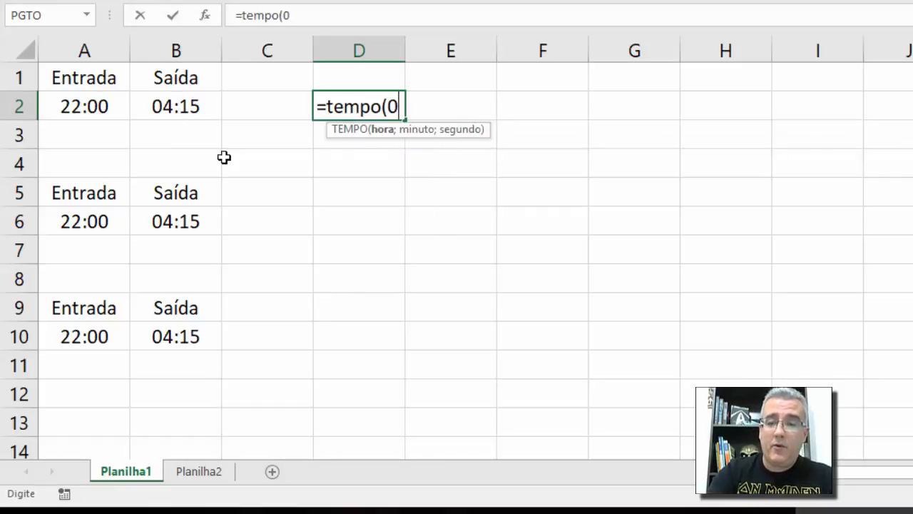
pyautogui.write(';0;')
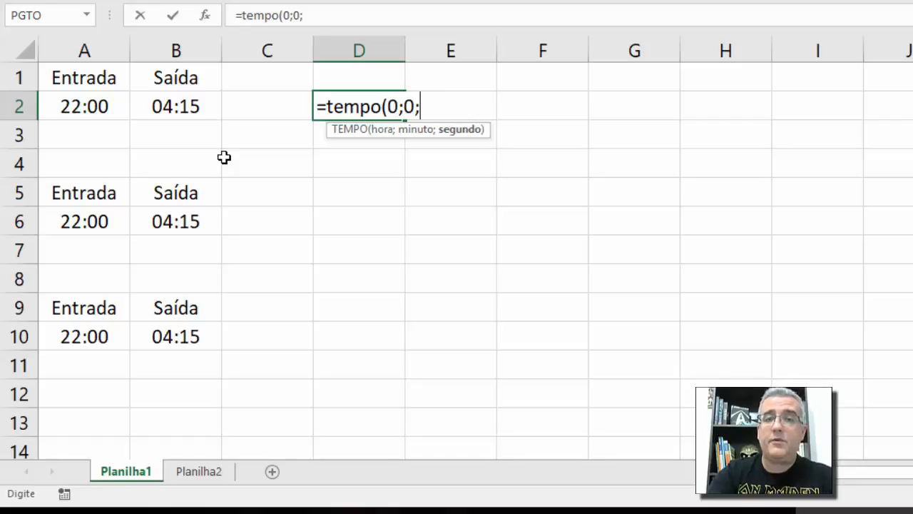
pyautogui.write('0')
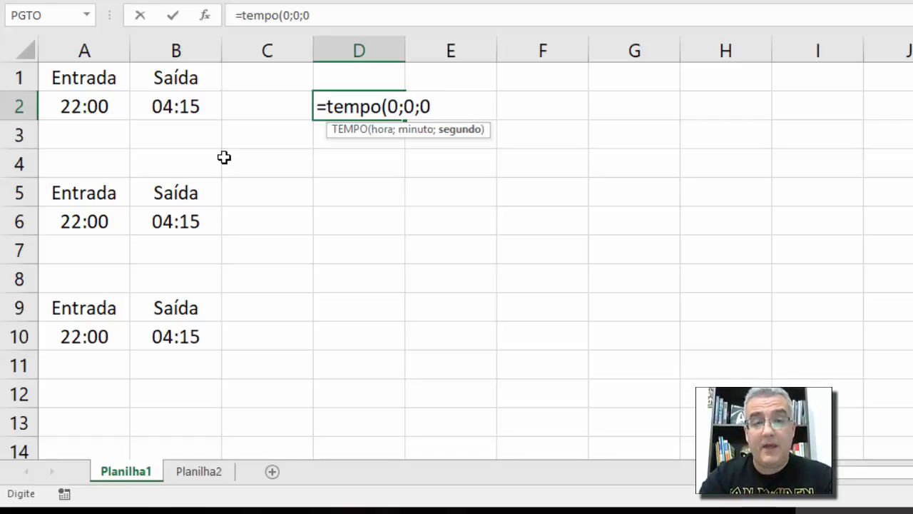
pyautogui.press('BackSpace')
pyautogui.press('BackSpace')
pyautogui.press('BackSpace')
pyautogui.press('BackSpace')
pyautogui.press('BackSpace')
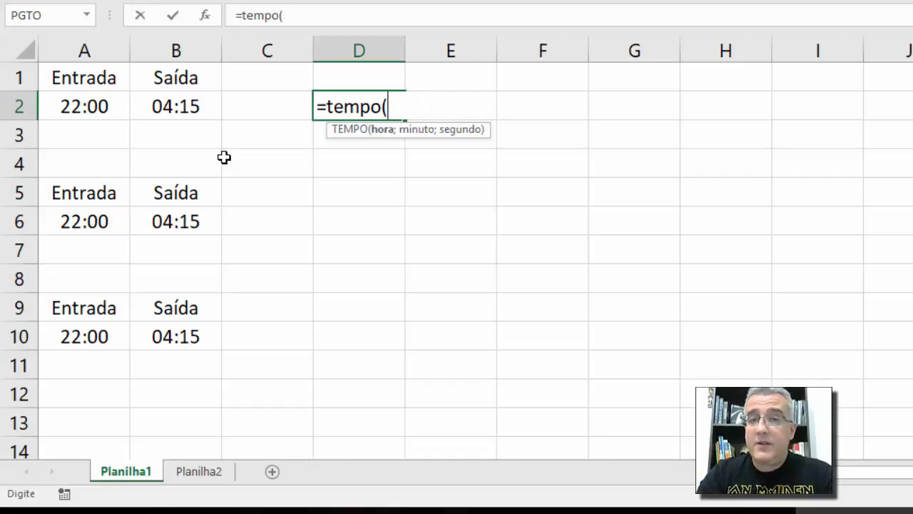
# - Complete the D2 formula as =TEMPO(23;59;59)-A2 to get the time from Entrada until the end of the day
pyautogui.write('23')
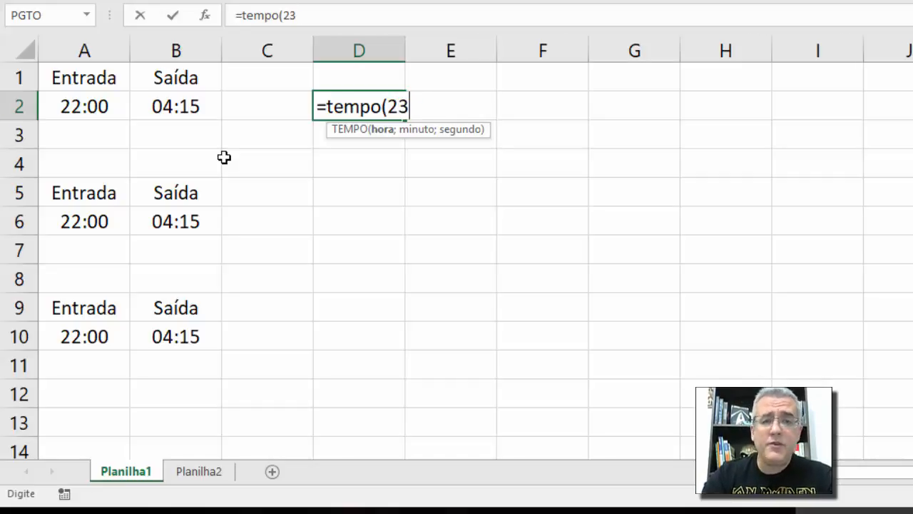
pyautogui.write(';')
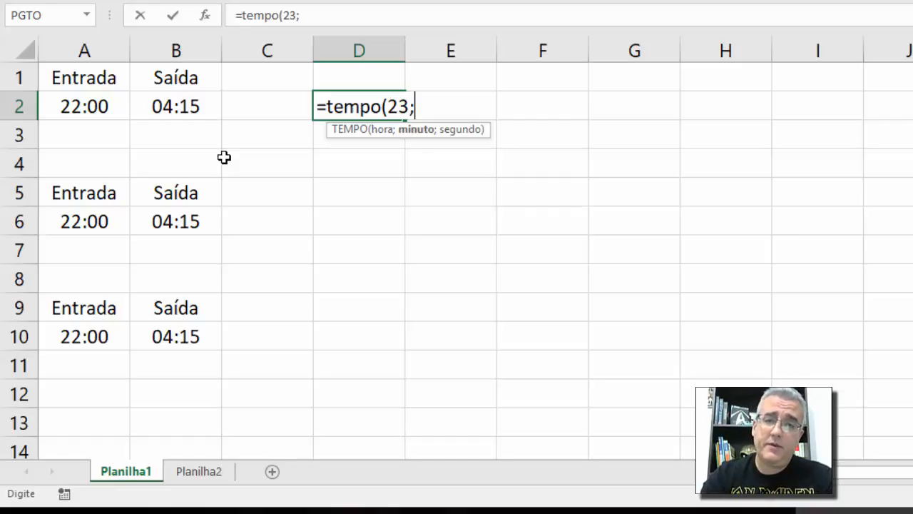
pyautogui.write('59;59)')
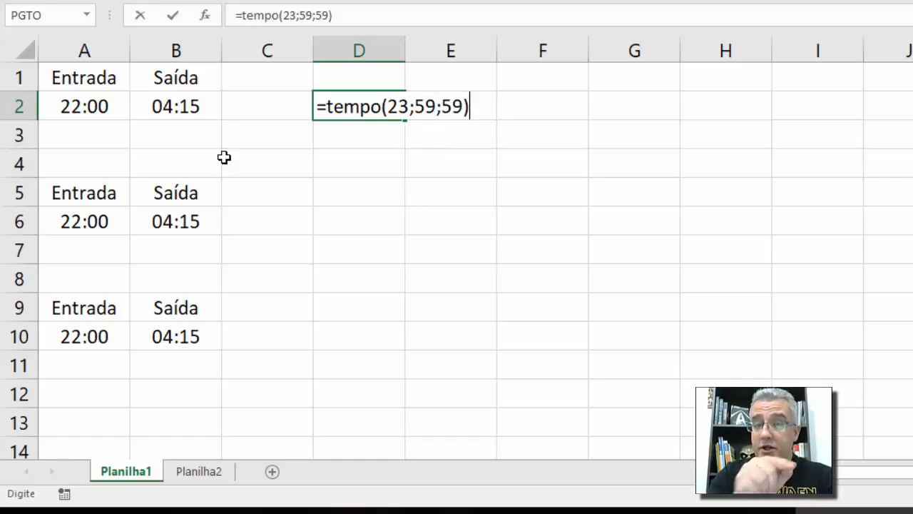
pyautogui.write('-')
pyautogui.press('Left')
pyautogui.press('Left')
pyautogui.press('Left')
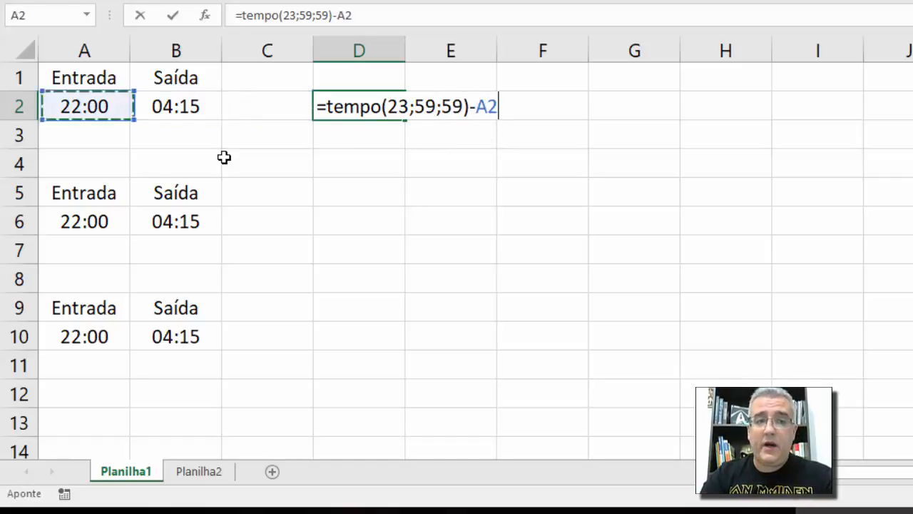
pyautogui.press('Return')
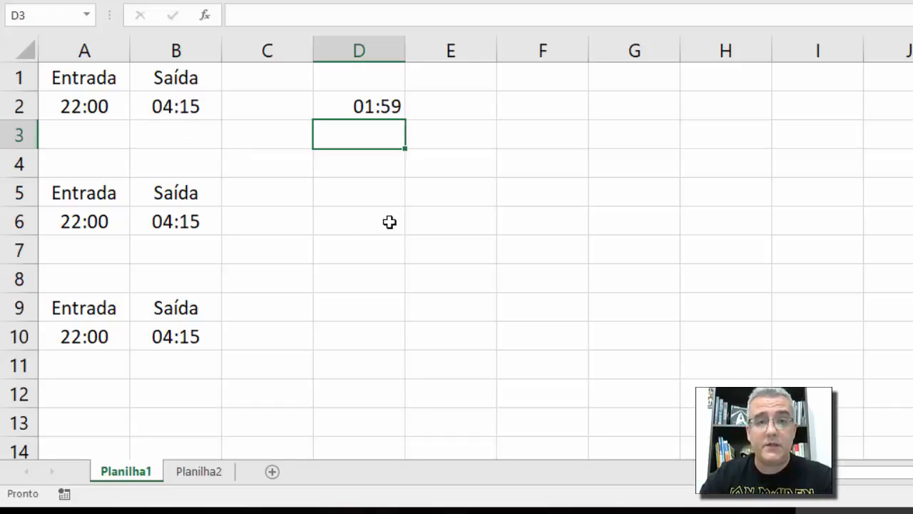
# - Add the missing second to the D2 formula by extending it with +TEMPO(0;0;1)
pyautogui.doubleClick(387, 107)
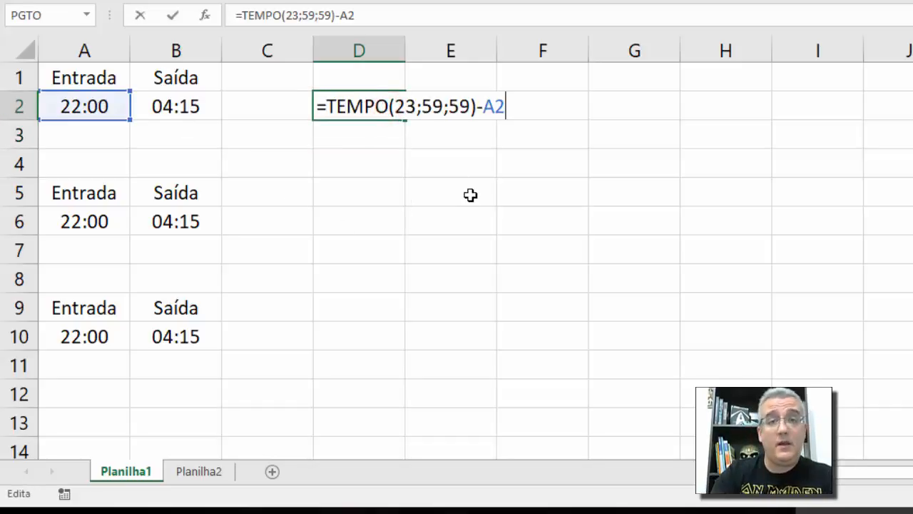
pyautogui.write('=')
pyautogui.press('BackSpace')
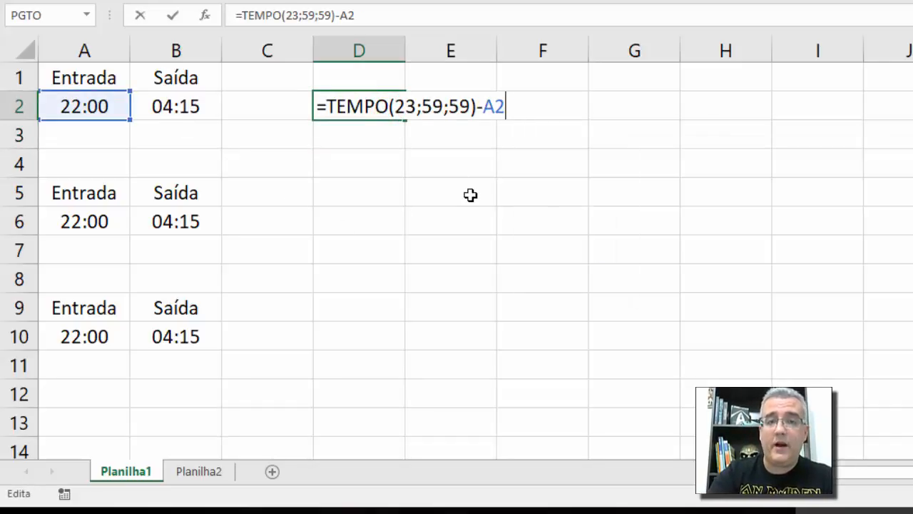
pyautogui.write('+tempo(0')
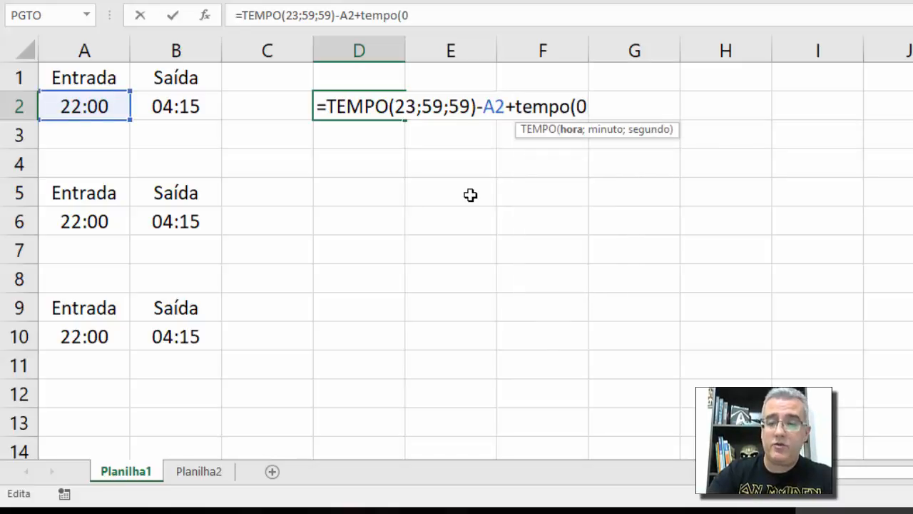
pyautogui.write(';1')
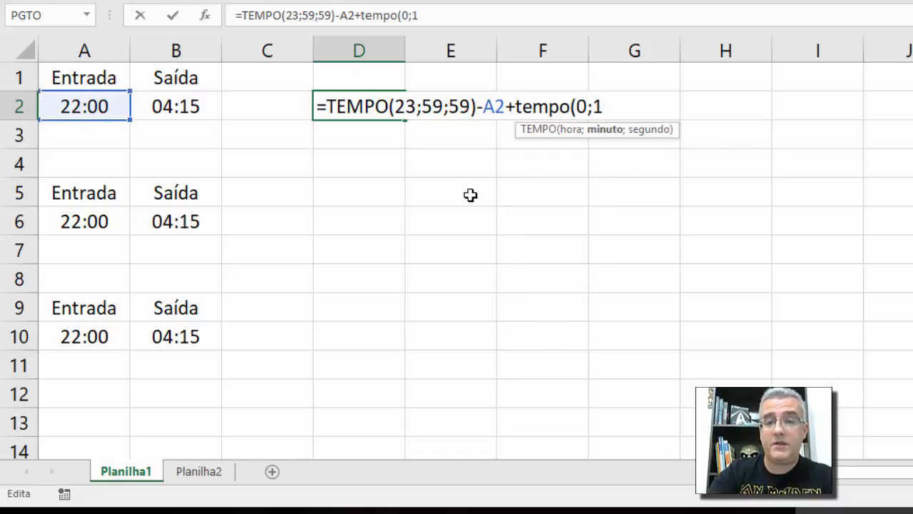
pyautogui.write(';')
pyautogui.press('BackSpace')
pyautogui.press('BackSpace')
pyautogui.write('0;1)')
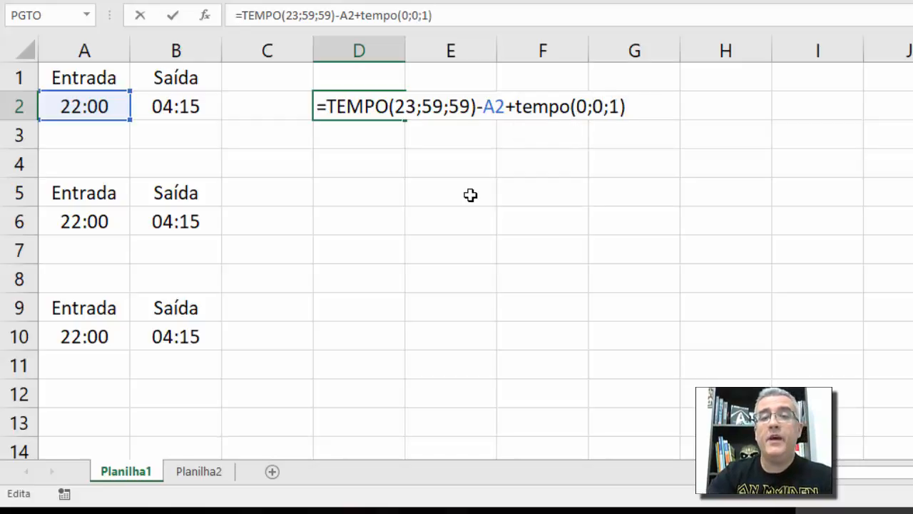
pyautogui.press('Return')
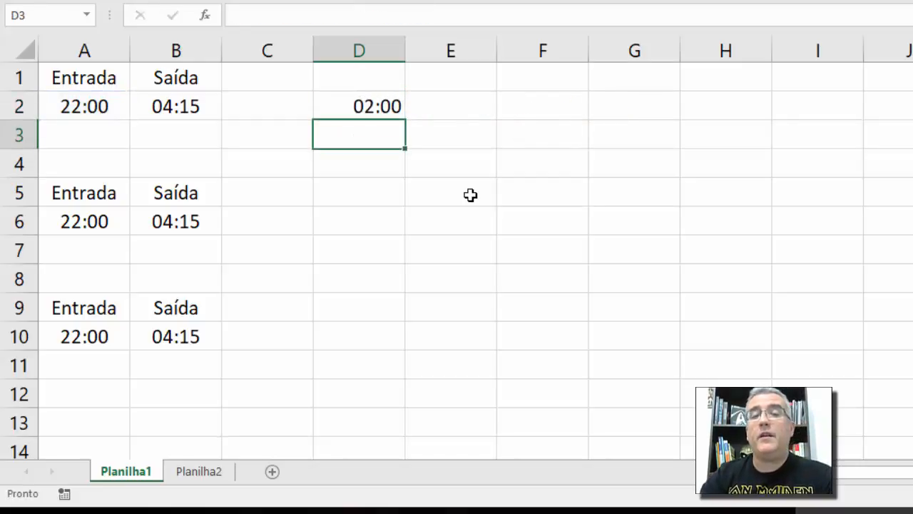
# - Enclose the D2 calculation in parentheses and add the Saída time, giving =(TEMPO(23;59;59)-A2+TEMPO(0;0;1))+B2
pyautogui.click(379, 107)
pyautogui.press('F2')
pyautogui.press('Escape')
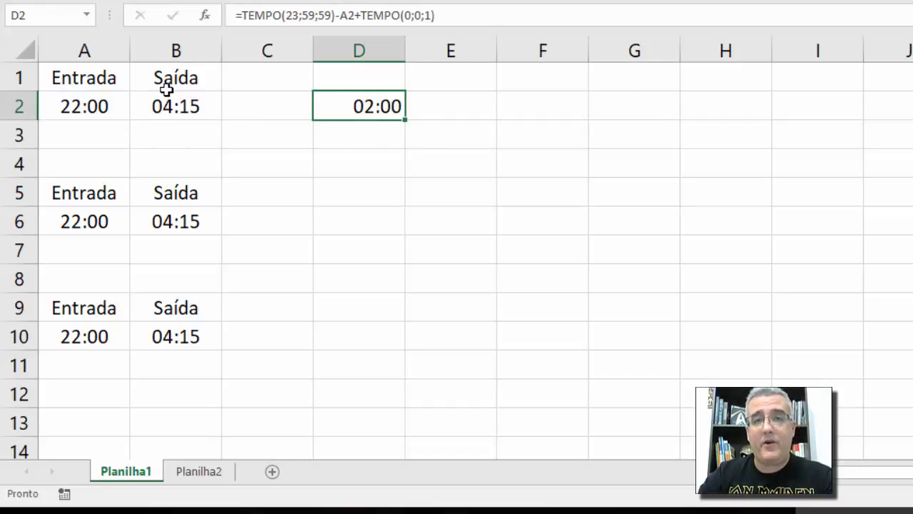
pyautogui.press('F2')
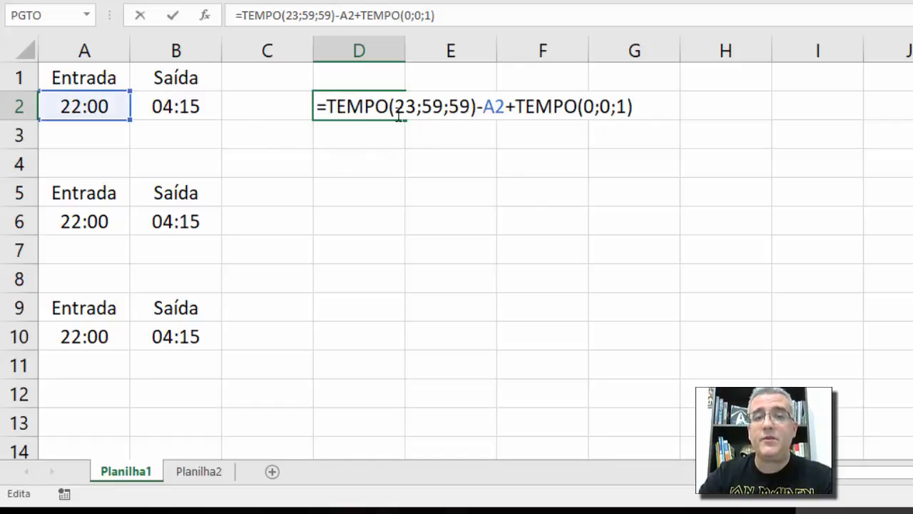
pyautogui.click(332, 112)
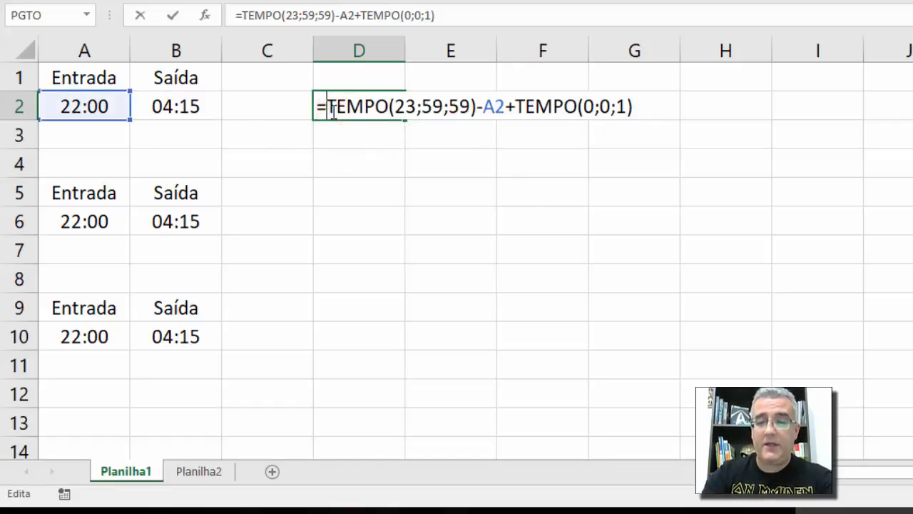
pyautogui.write('(')
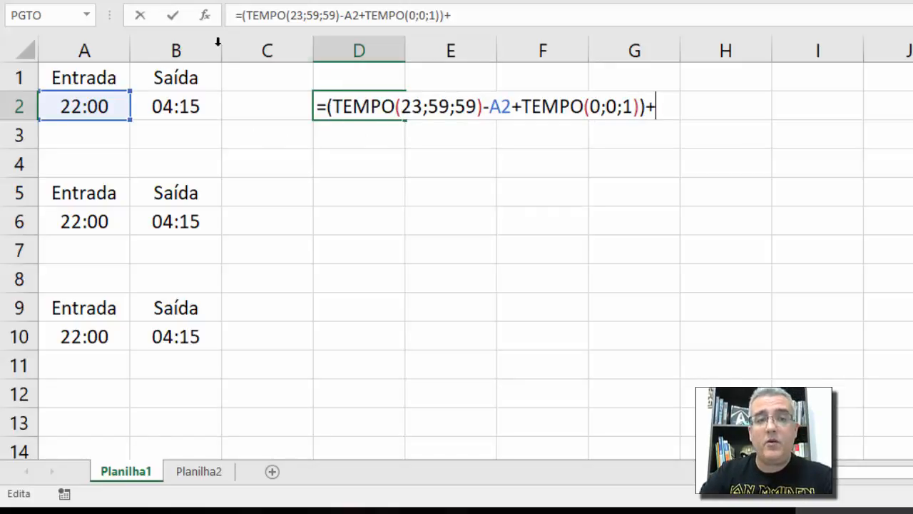
pyautogui.click(178, 107)
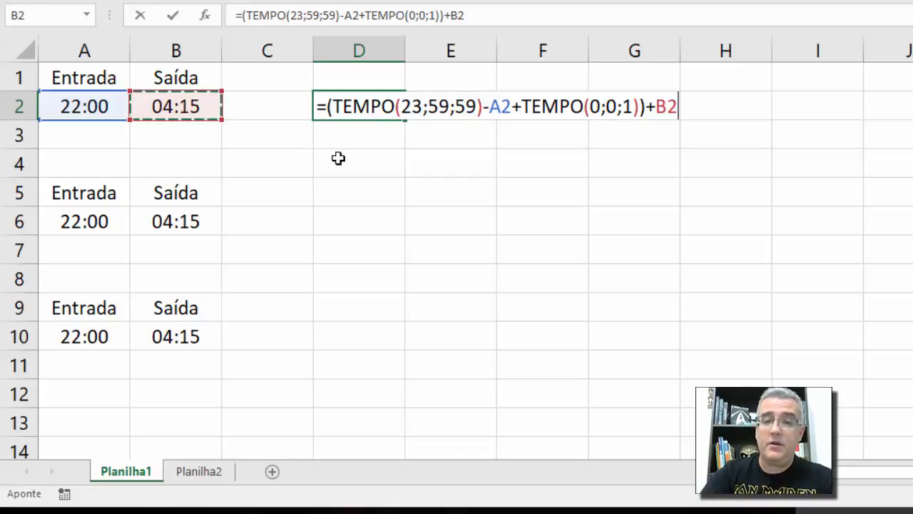
pyautogui.press('Return')
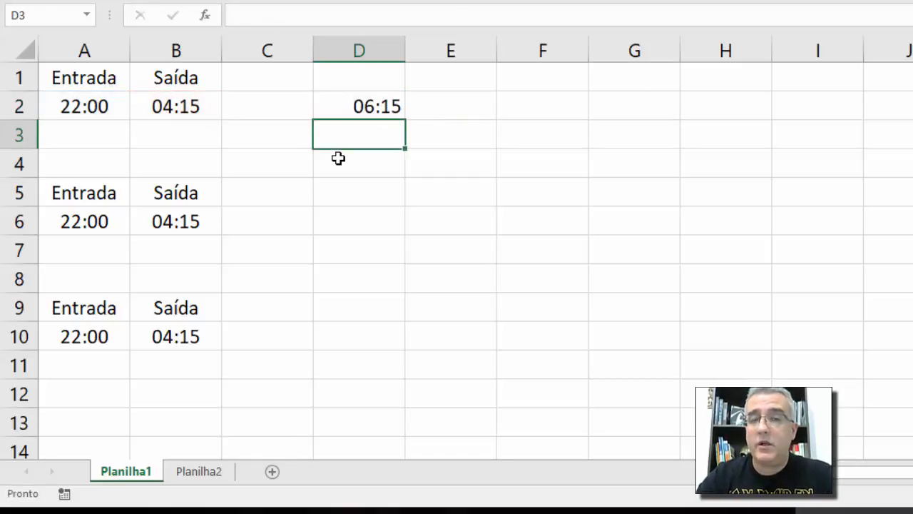
# - Test the formula by changing the Saída time in B2 to 02:00
pyautogui.press('Left')
pyautogui.press('Left')
pyautogui.press('Left')
pyautogui.press('Up')
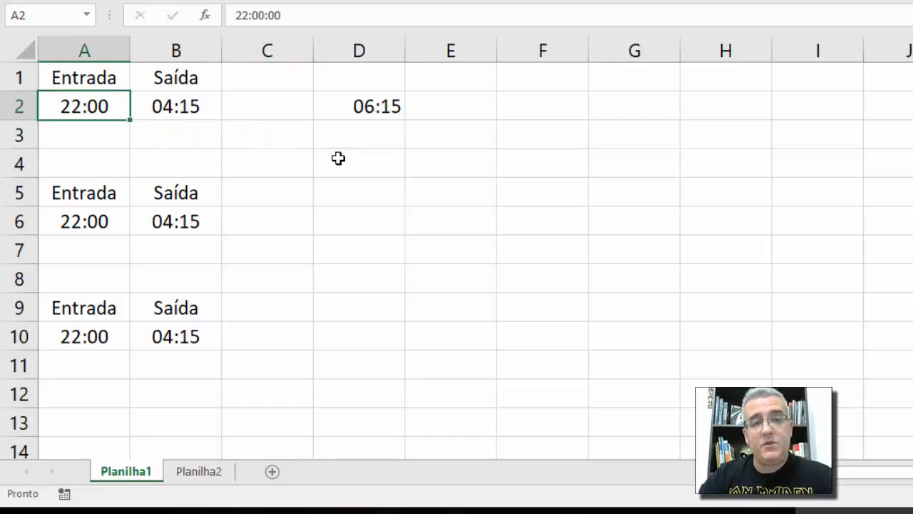
pyautogui.press('Right')
pyautogui.press('F2')
pyautogui.press('Delete')
pyautogui.press('Delete')
pyautogui.press('Delete')
pyautogui.press('Delete')
pyautogui.press('Delete')
pyautogui.press('Delete')
pyautogui.press('Delete')
pyautogui.press('Delete')
pyautogui.write('02:00')
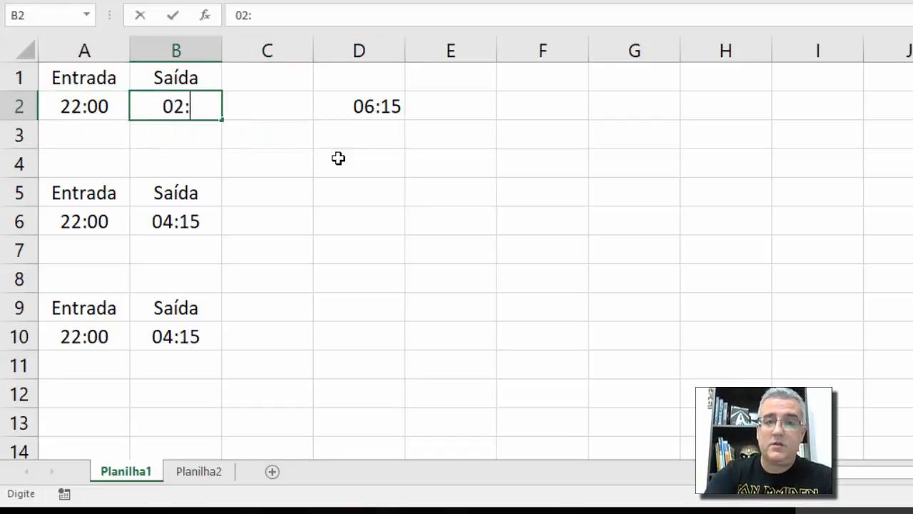
pyautogui.press('Return')
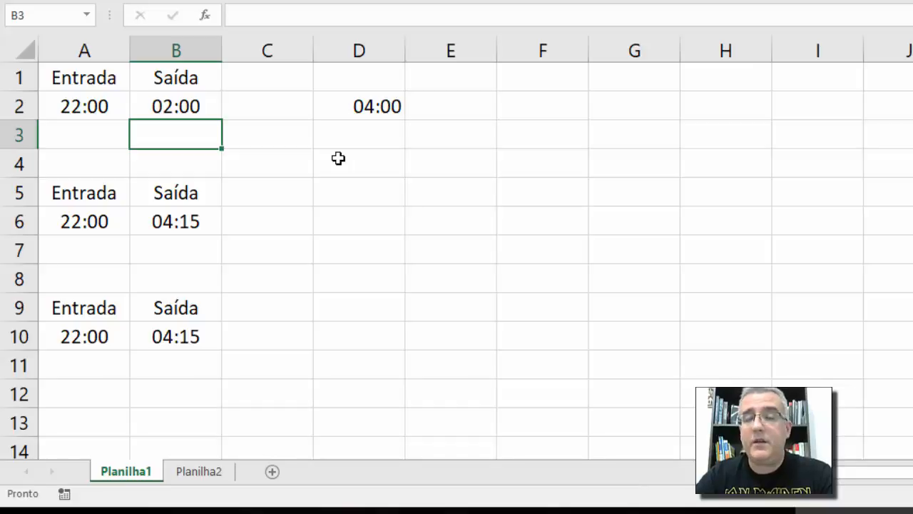
# - Test a Saída time just past midnight by setting B2 to 0:10
pyautogui.press('Up')
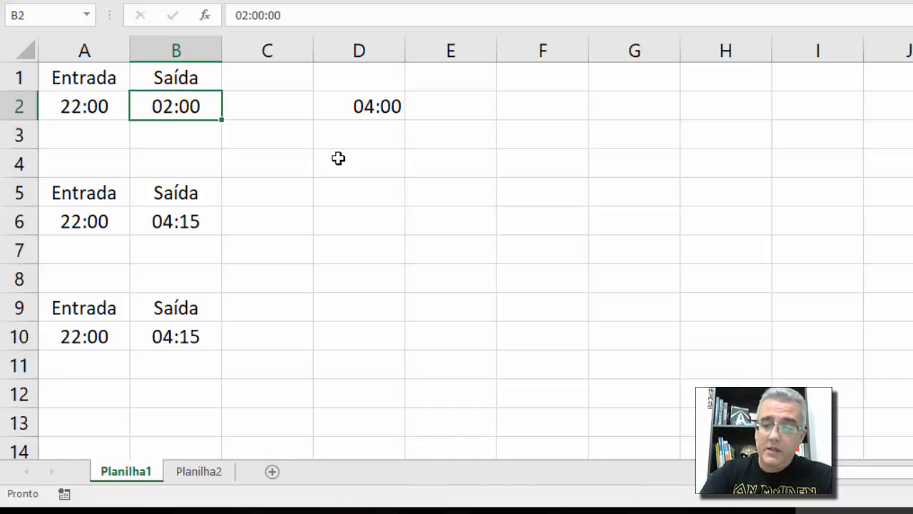
pyautogui.write('0:10')
pyautogui.press('Return')
pyautogui.press('Return')
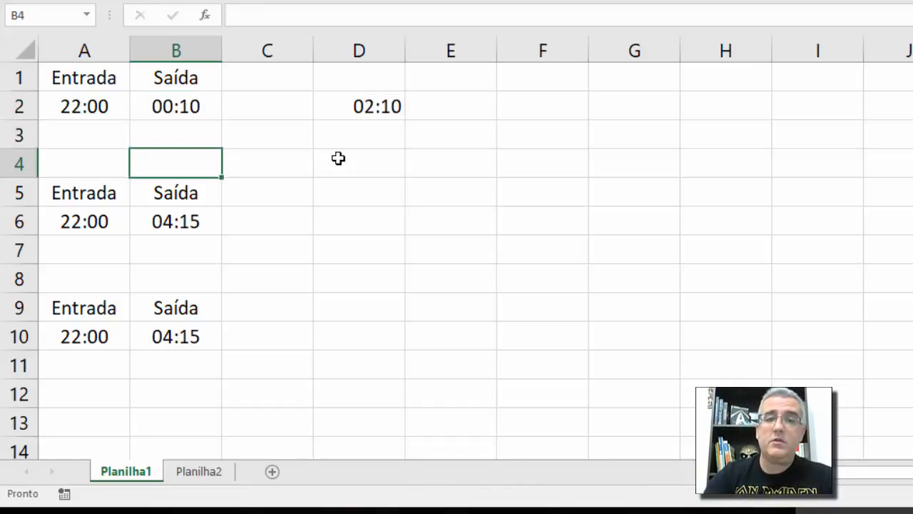
# - Set the Entrada time in A2 to 17:00 and the Saída time in B2 to 02:00
pyautogui.press('Up')
pyautogui.press('Up')
pyautogui.press('Left')
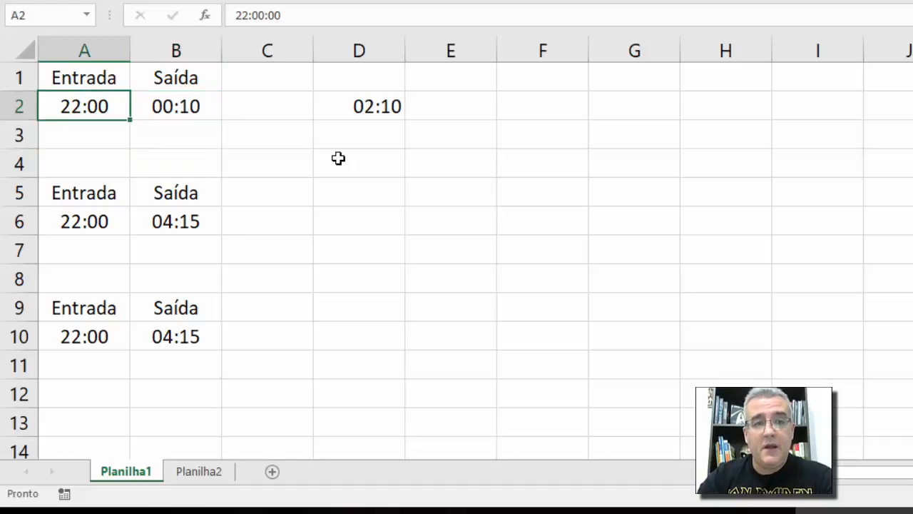
pyautogui.write('17:00')
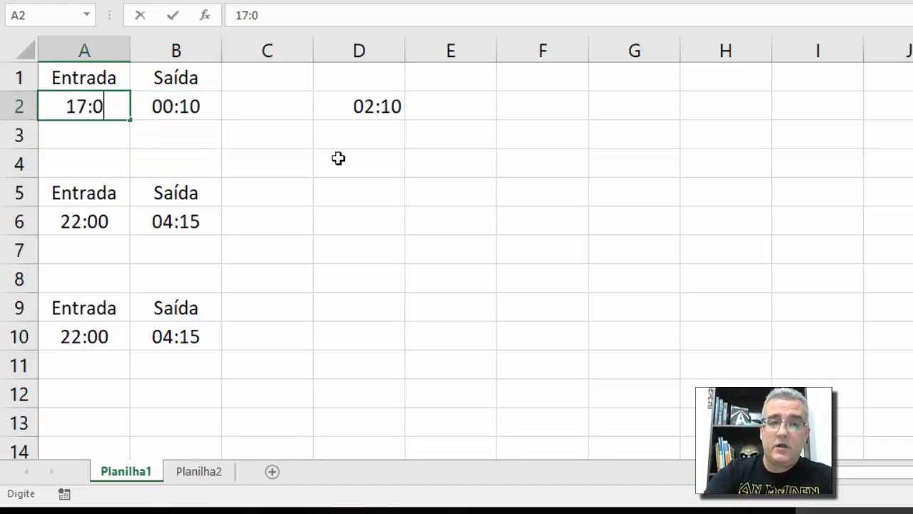
pyautogui.press('Right')
pyautogui.press('F2')
pyautogui.write('02:00')
pyautogui.press('Return')
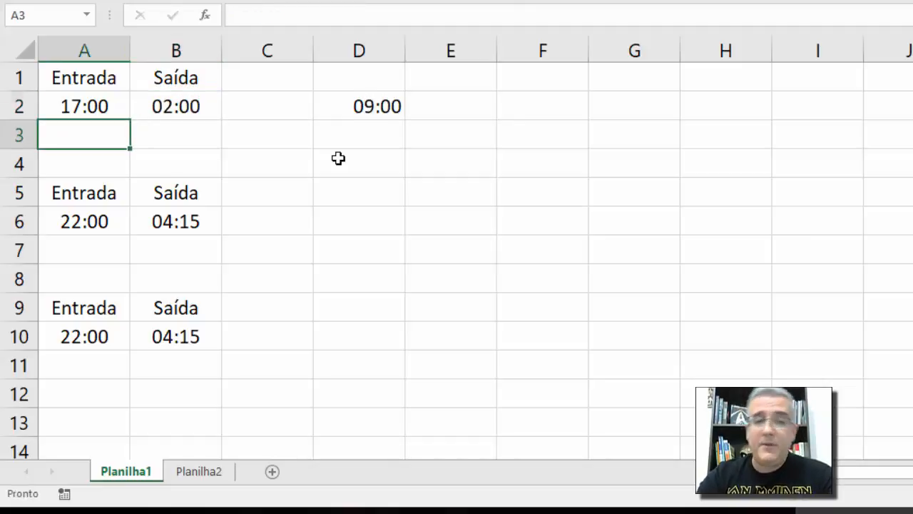
# - Compare the Entrada and Saída times in row 2 with the calculated hours in D2 and review the D2 formula
pyautogui.press('Up')
pyautogui.press('Right')
pyautogui.press('Right')
pyautogui.press('Right')
pyautogui.press('Left')
pyautogui.press('Left')
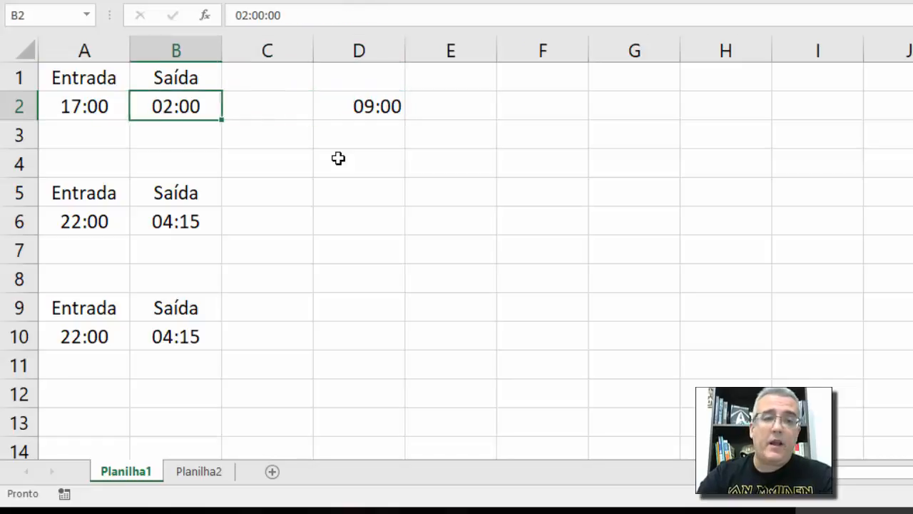
pyautogui.press('Right')
pyautogui.press('Right')
pyautogui.press('Left')
pyautogui.press('Left')
pyautogui.press('Left')
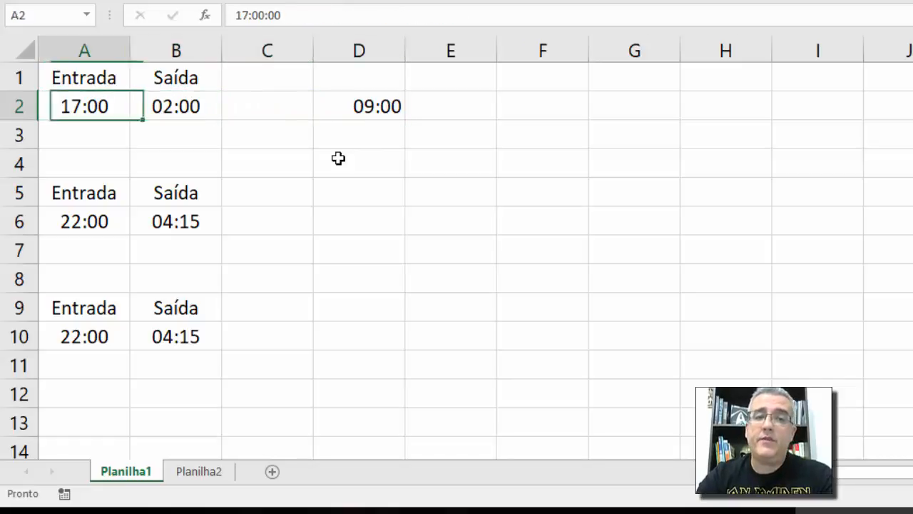
pyautogui.hotkey('shift', 'Right')
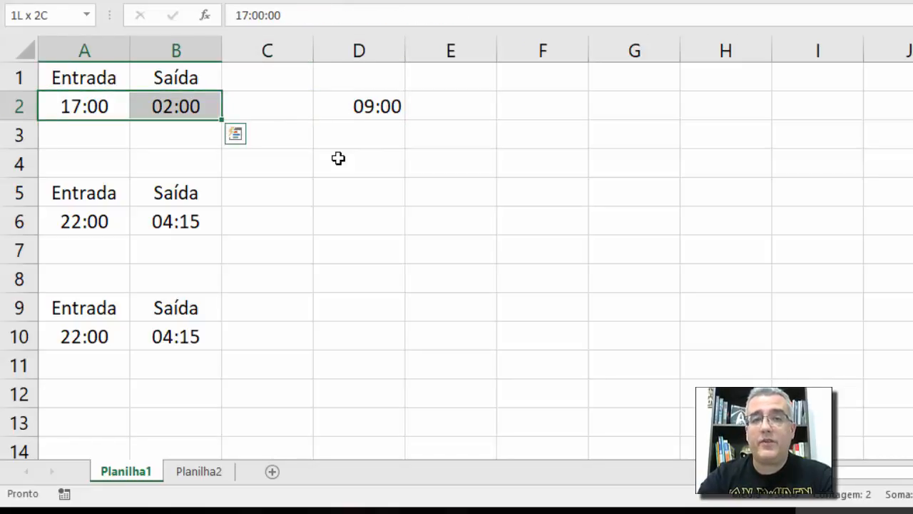
pyautogui.press('Right')
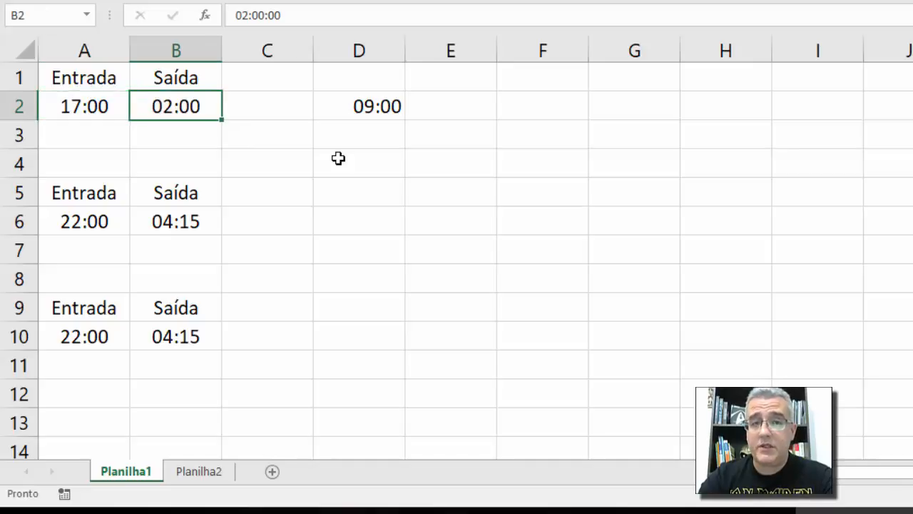
pyautogui.press('Right')
pyautogui.press('Right')
pyautogui.press('F2')
pyautogui.press('Escape')
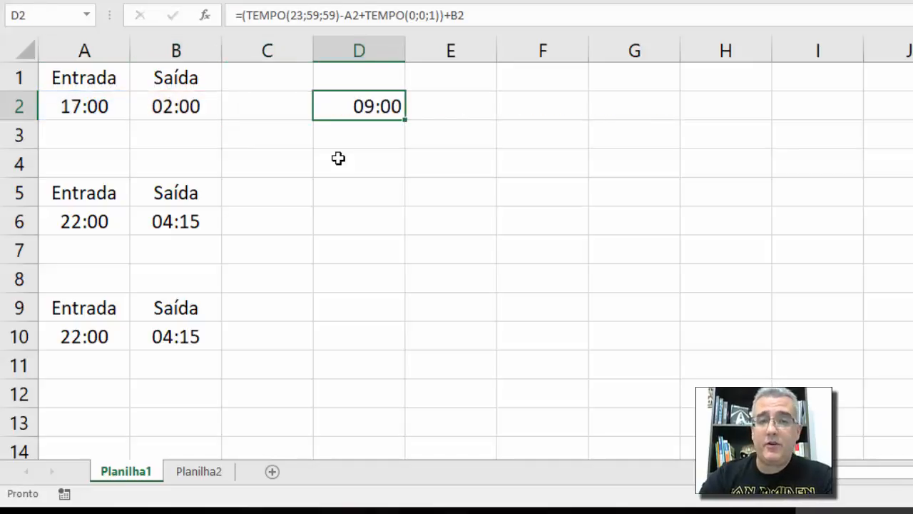
# - Display the D2 formula as text in E2 using FÓRMULATEXTO(D2)
pyautogui.press('Right')
pyautogui.write('=fóm')
pyautogui.press('BackSpace')
pyautogui.write('r')
pyautogui.press('Tab')
pyautogui.press('Left')
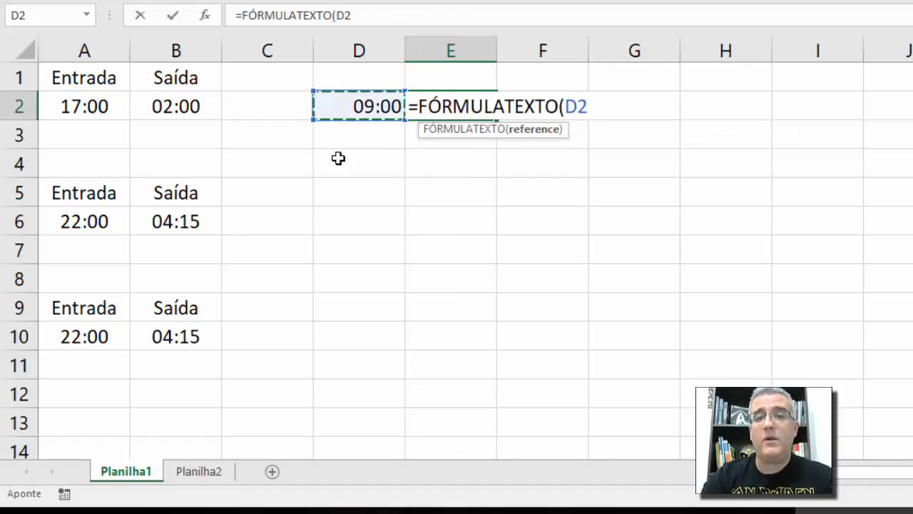
pyautogui.press('Return')
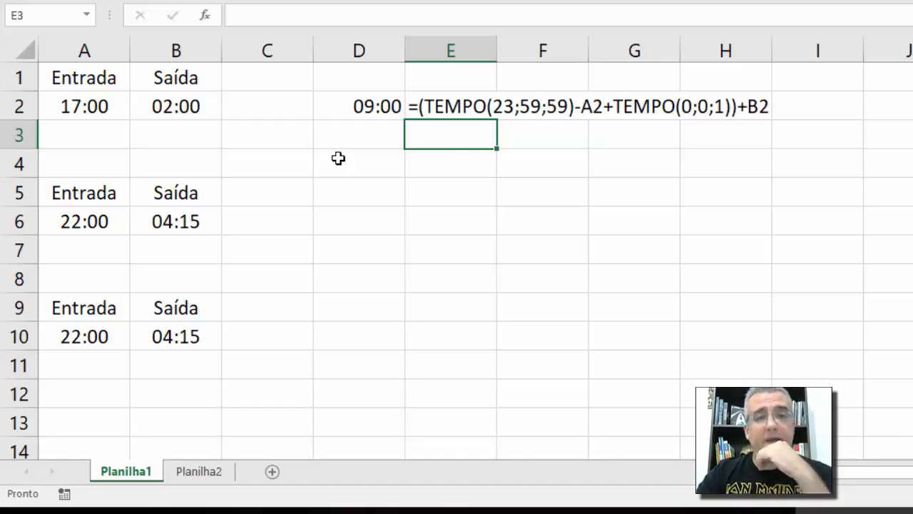
# - Test the formula with an earlier start by setting the Entrada time in A2 to 14:00
pyautogui.press('Left')
pyautogui.press('Left')
pyautogui.press('Left')
pyautogui.press('Left')
pyautogui.press('Up')
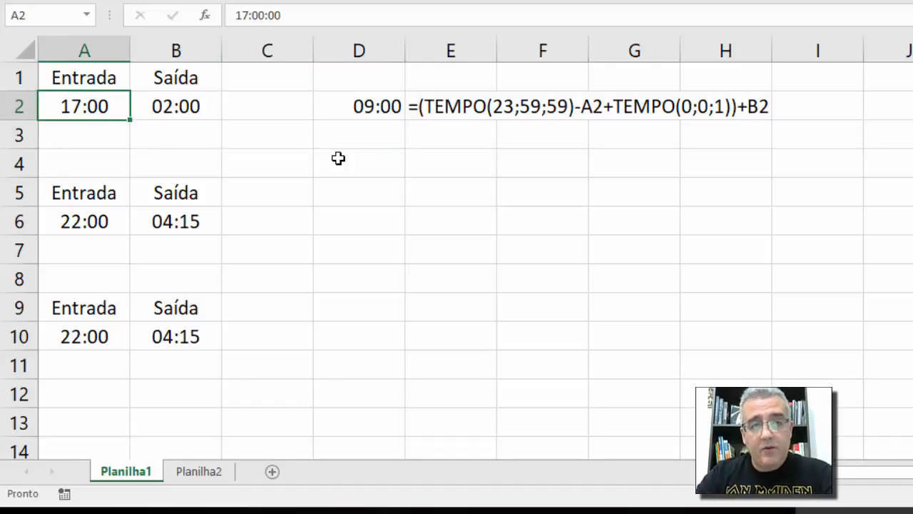
pyautogui.write('02:00')
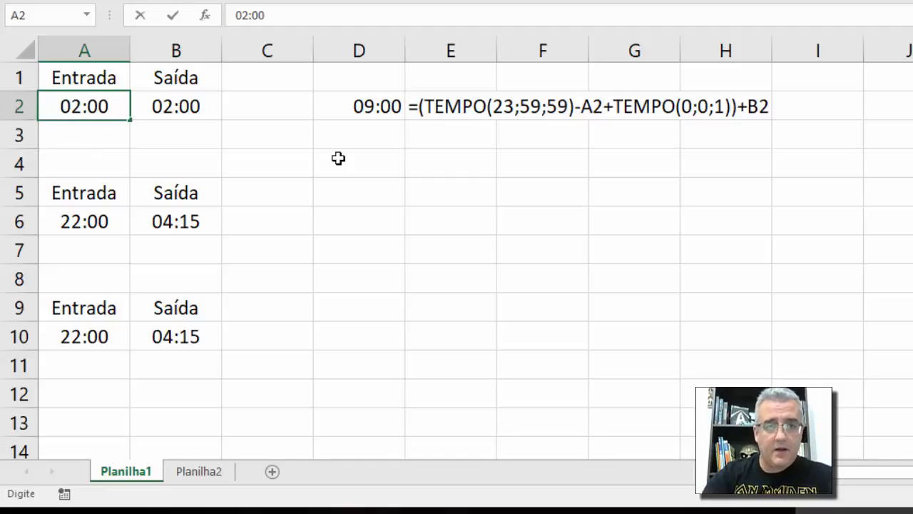
pyautogui.press('BackSpace')
pyautogui.press('BackSpace')
pyautogui.press('BackSpace')
pyautogui.press('BackSpace')
pyautogui.press('BackSpace')
pyautogui.write('14:00')
pyautogui.press('Return')
pyautogui.press('Up')
pyautogui.press('Right')
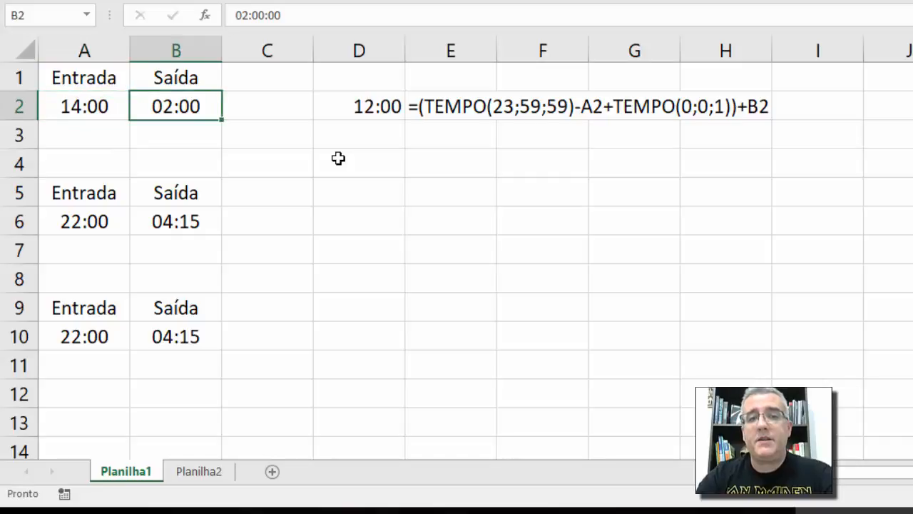
pyautogui.press('Left')
pyautogui.press('Right')
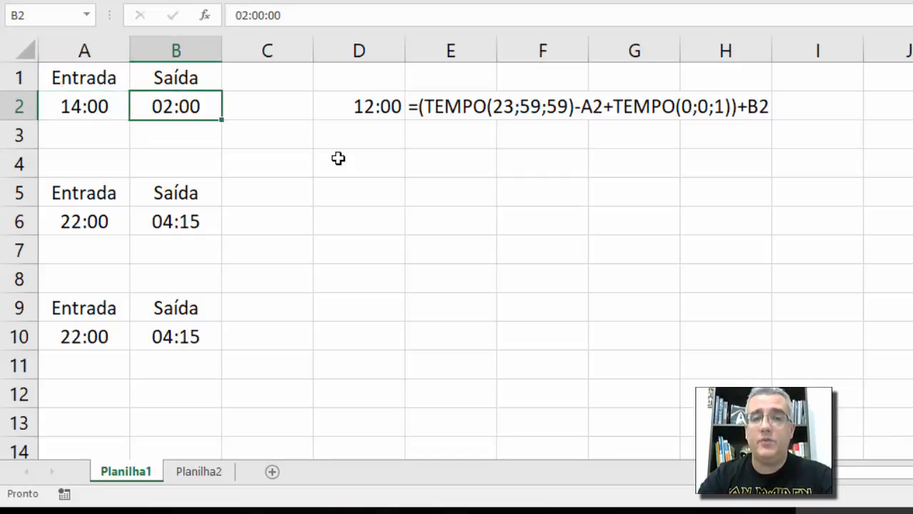
pyautogui.press('Left')
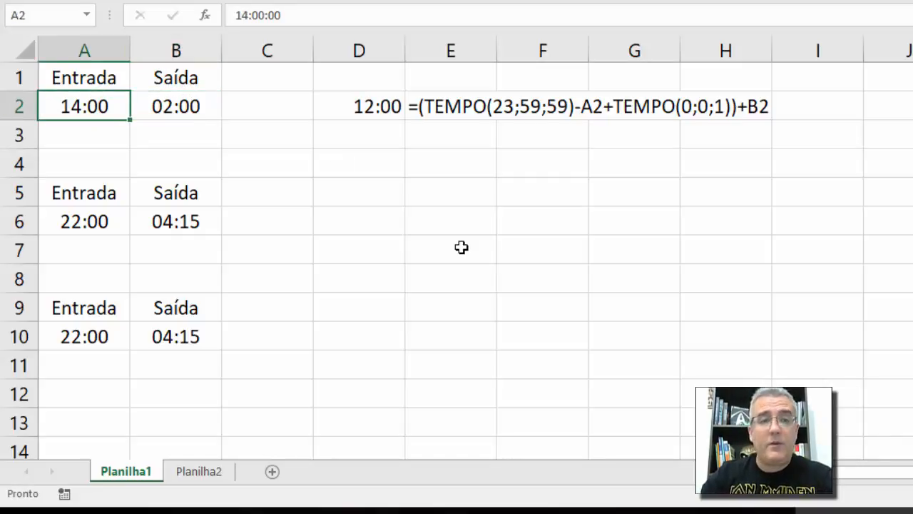
# - Test a Saída time before midnight by setting B2 to 23:50
pyautogui.click(163, 107)
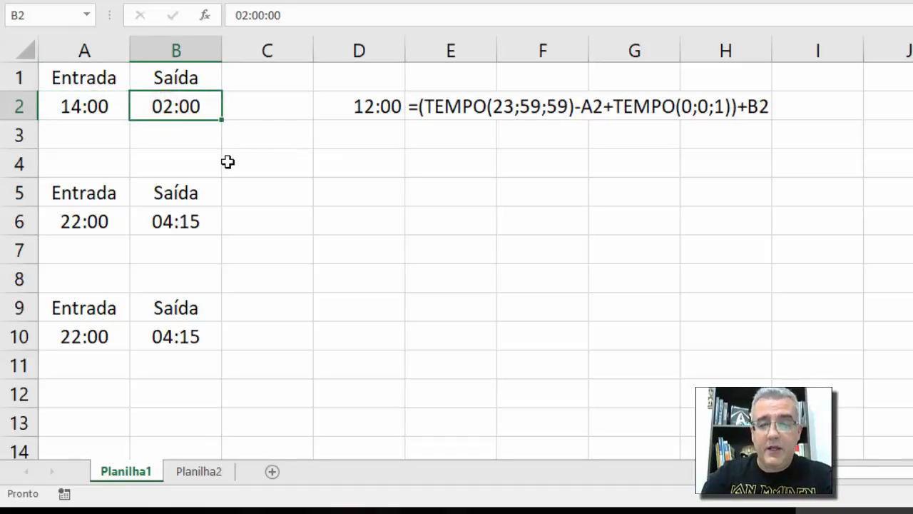
pyautogui.write('23:5')
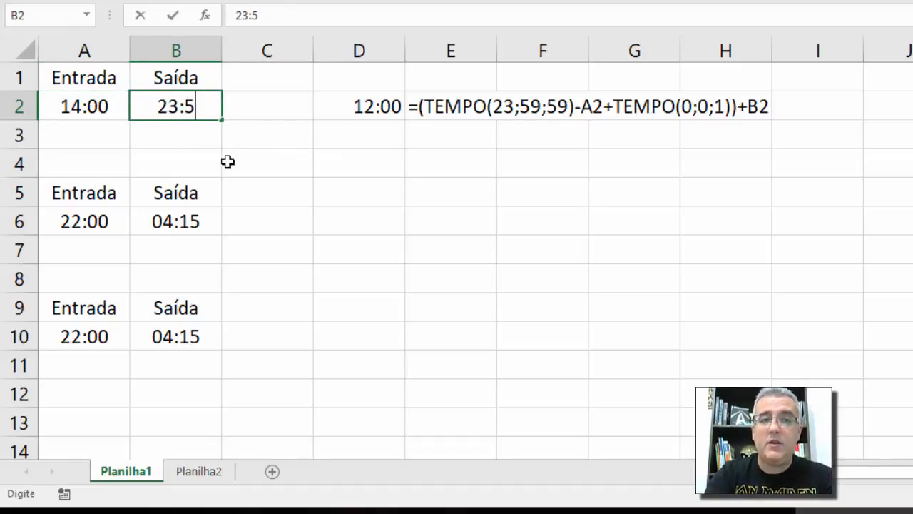
pyautogui.write('0')
pyautogui.press('Return')
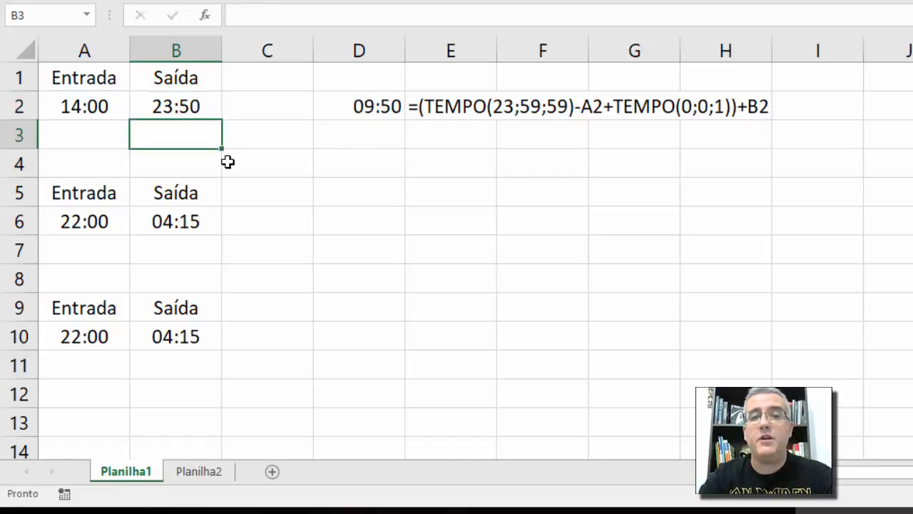
# - Set the Entrada time in A2 to 20:00 and check the calculated hours in D2
pyautogui.click(107, 105)
pyautogui.write('20:00')
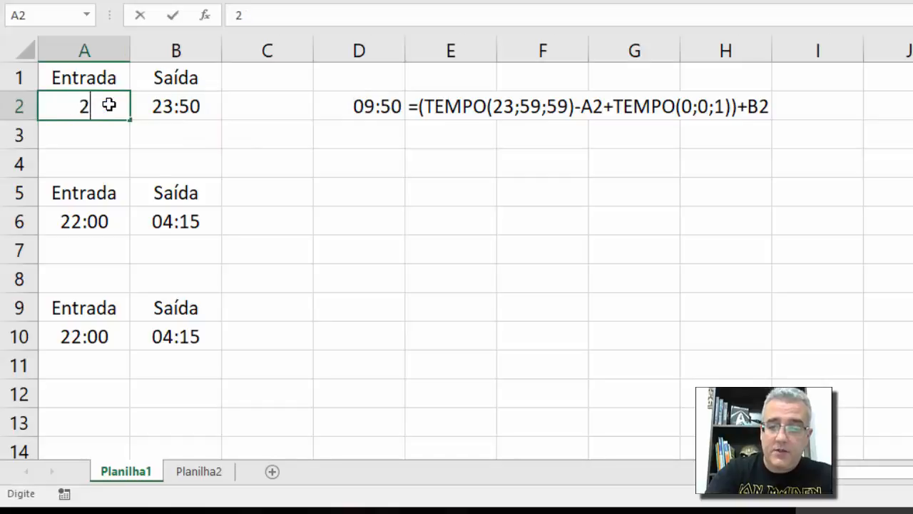
pyautogui.press('Return')
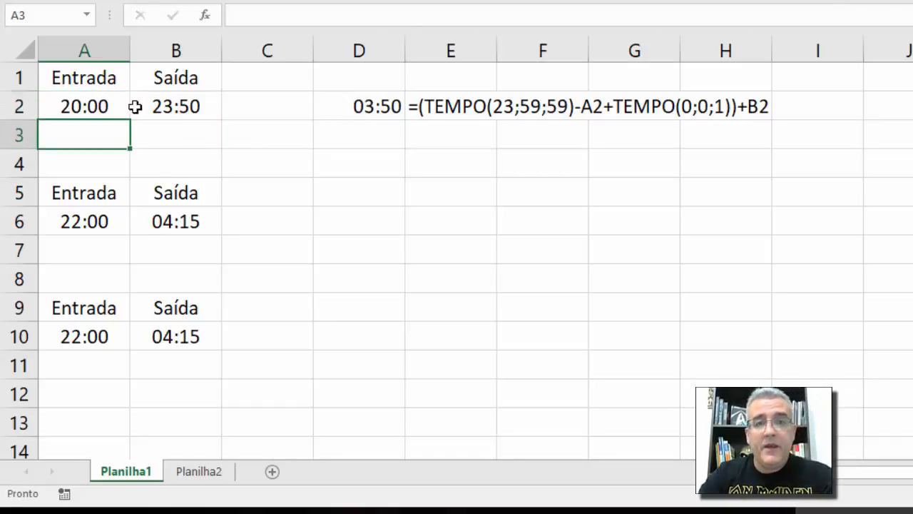
pyautogui.click(176, 102)
pyautogui.click(357, 103)
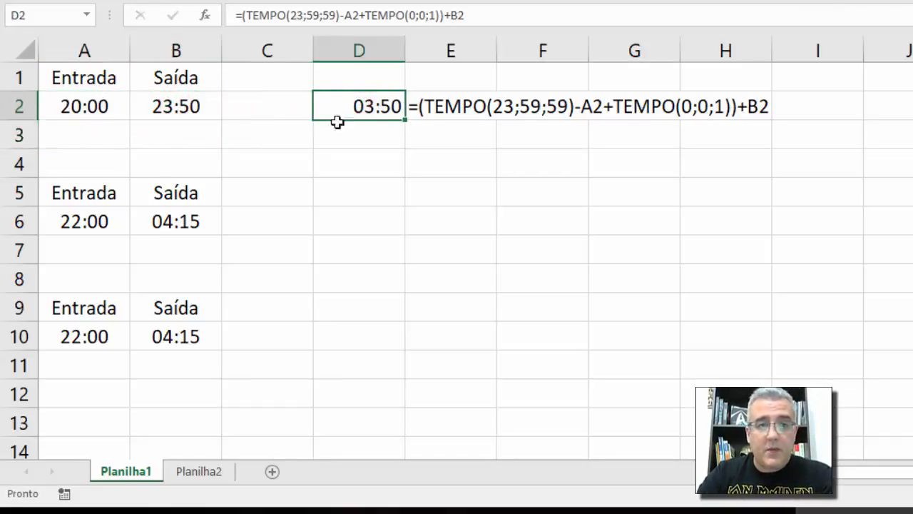
# - Apply a Hora number format that shows seconds and hours beyond 24 to B2, and repeat it on D2
pyautogui.click(184, 104)
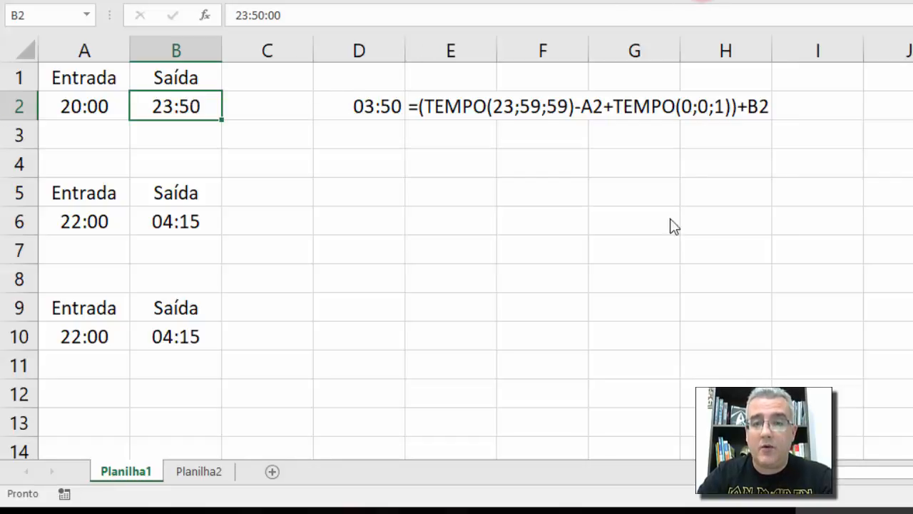
pyautogui.hotkey('ctrl', '1')
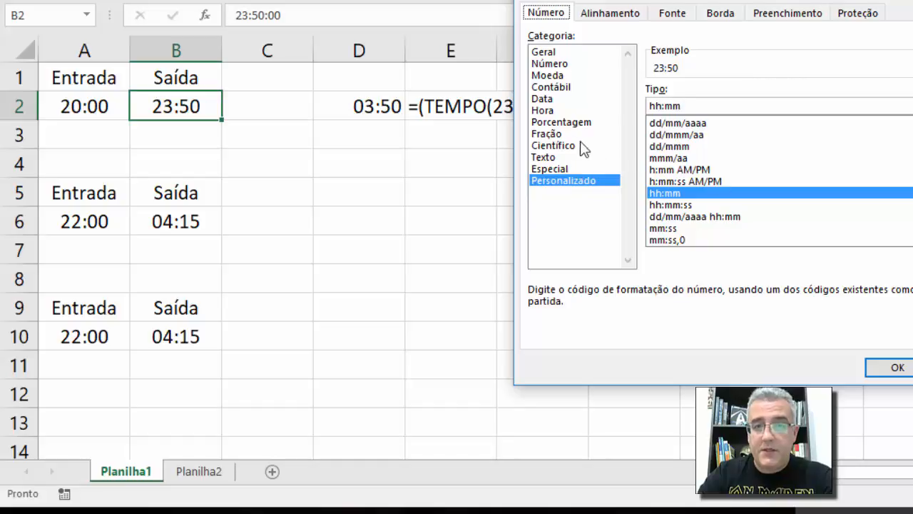
pyautogui.click(551, 111)
pyautogui.click(681, 175)
pyautogui.click(899, 368)
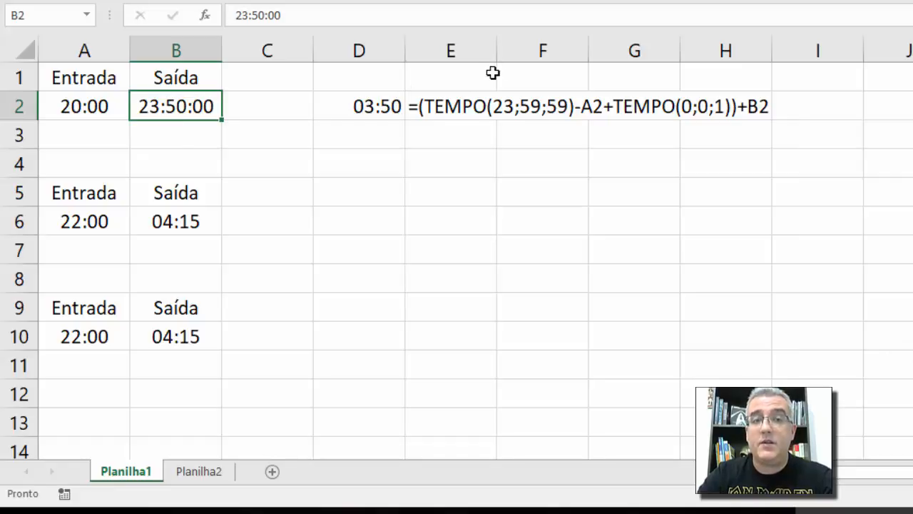
pyautogui.click(366, 117)
pyautogui.press('F4')
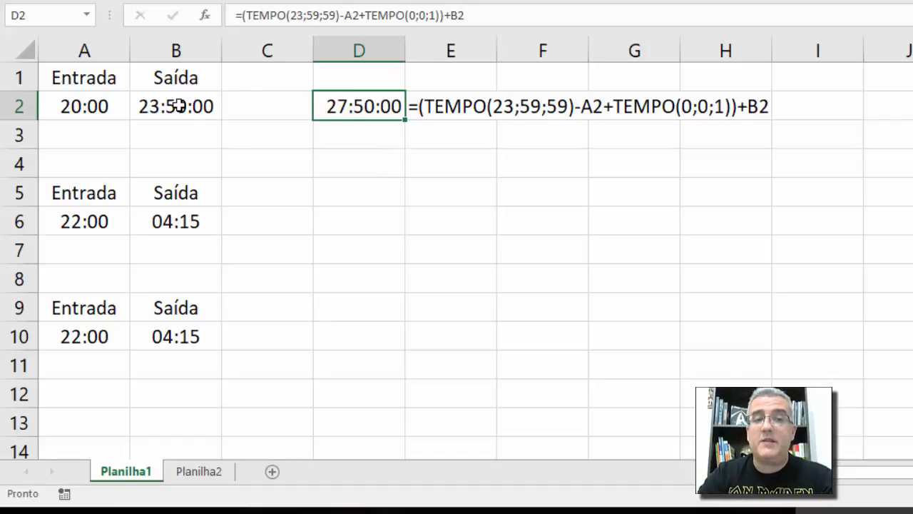
# - Undo the number format changes on D2 and B2, and recheck the times in row 2
pyautogui.hotkey('ctrl', 'z')
pyautogui.hotkey('ctrl', 'z')
pyautogui.click(98, 100)
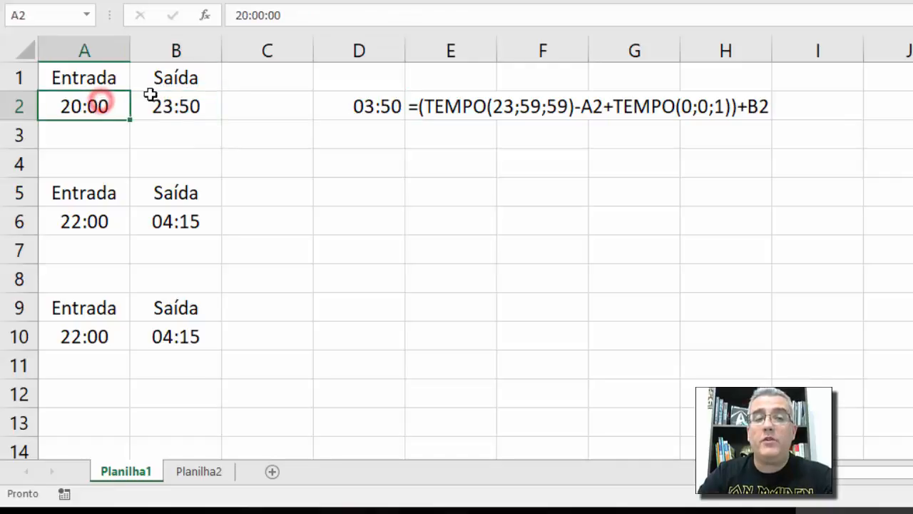
pyautogui.click(154, 97)
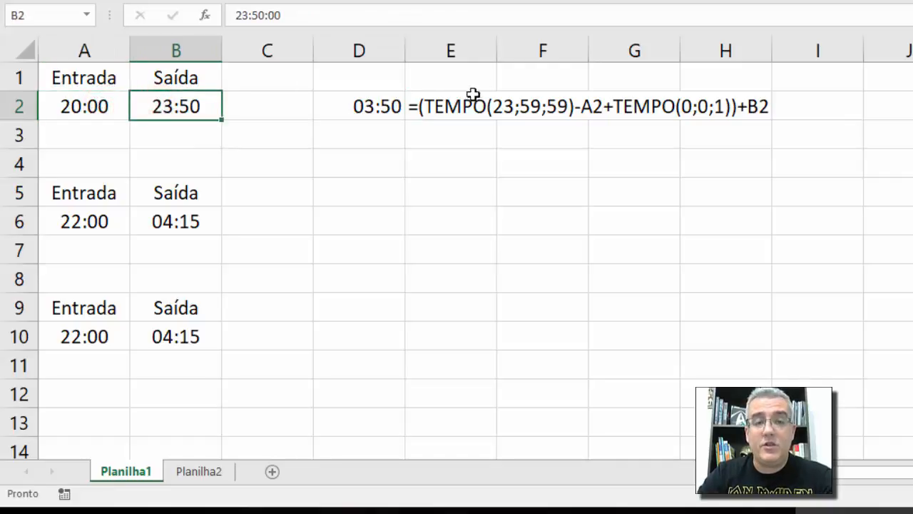
pyautogui.click(357, 106)
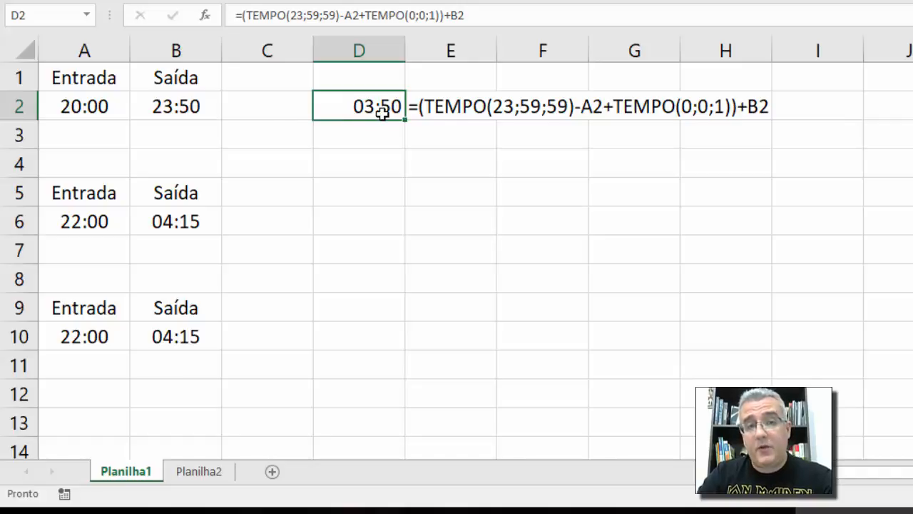
# - Set the Entrada time in A2 to 22:00 and the Saída time in B2 to 04:00
pyautogui.click(94, 115)
pyautogui.write('22:00')
pyautogui.press('Tab')
pyautogui.write('04:00')
pyautogui.press('Return')
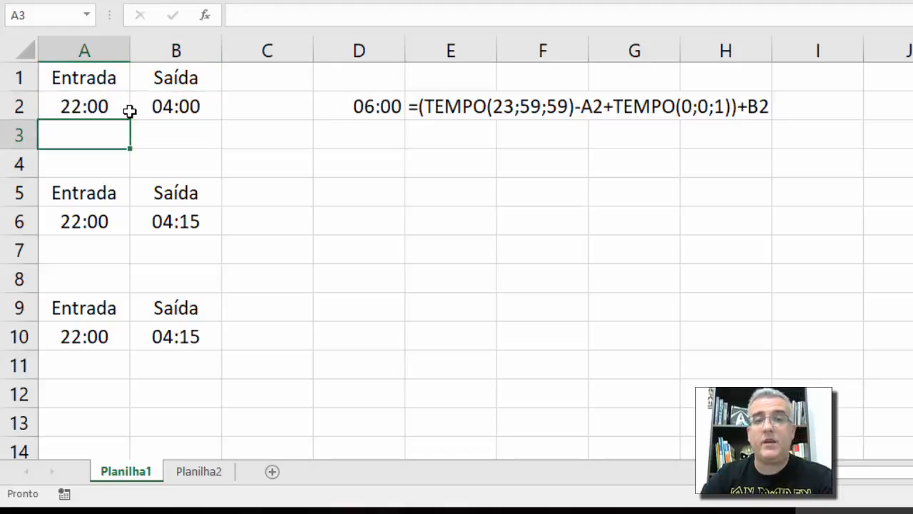
pyautogui.click(354, 105)
# - Set the second example's Entrada time in A6 to 17:00 and its Saída time in B6 to 23:40
pyautogui.click(388, 219)
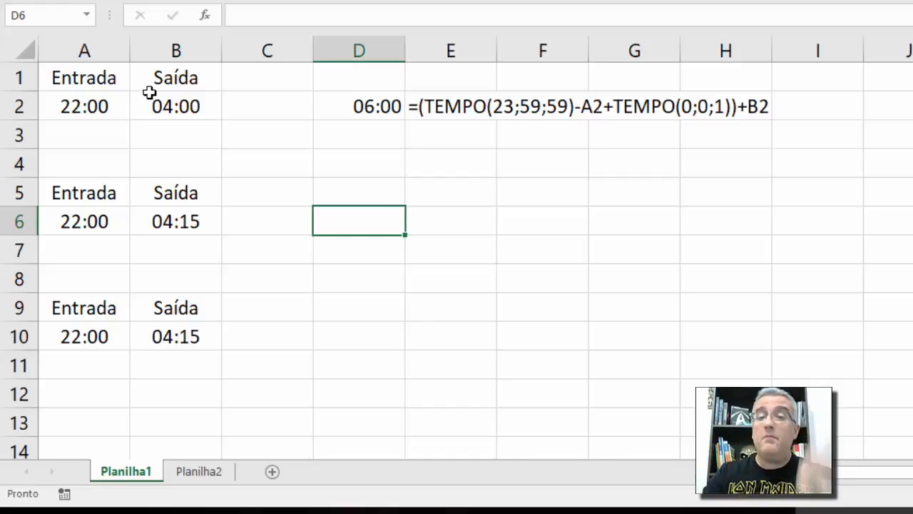
pyautogui.click(204, 227)
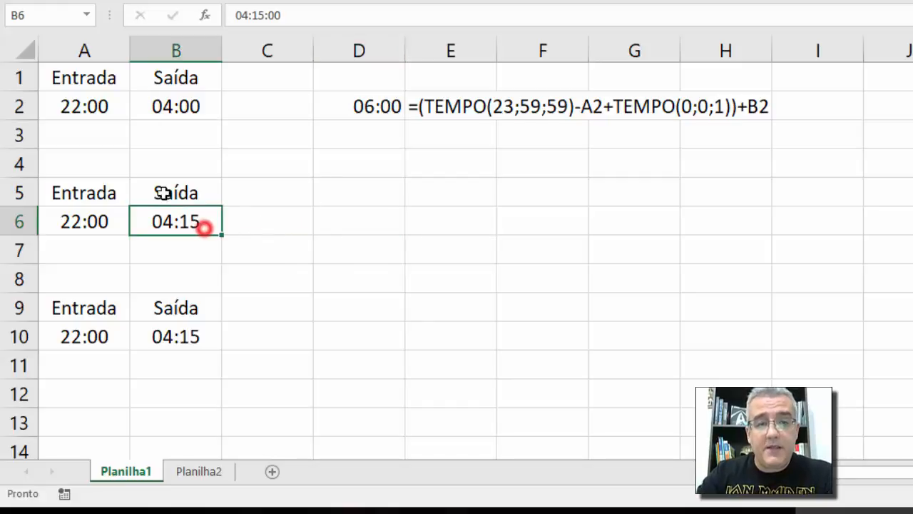
pyautogui.click(156, 220)
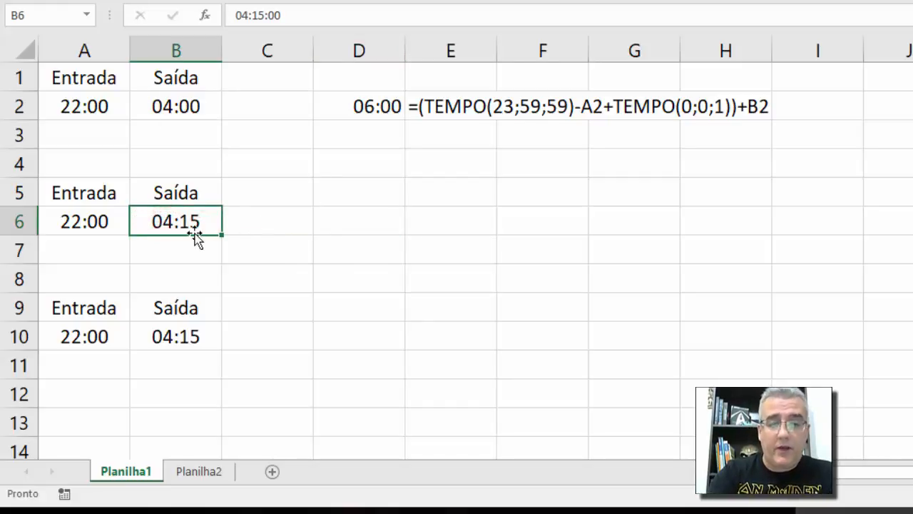
pyautogui.click(75, 221)
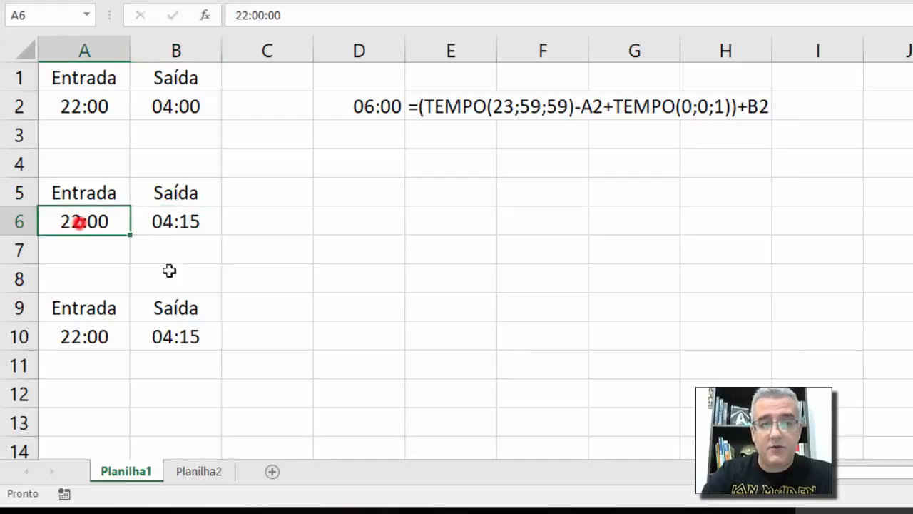
pyautogui.write('17:00')
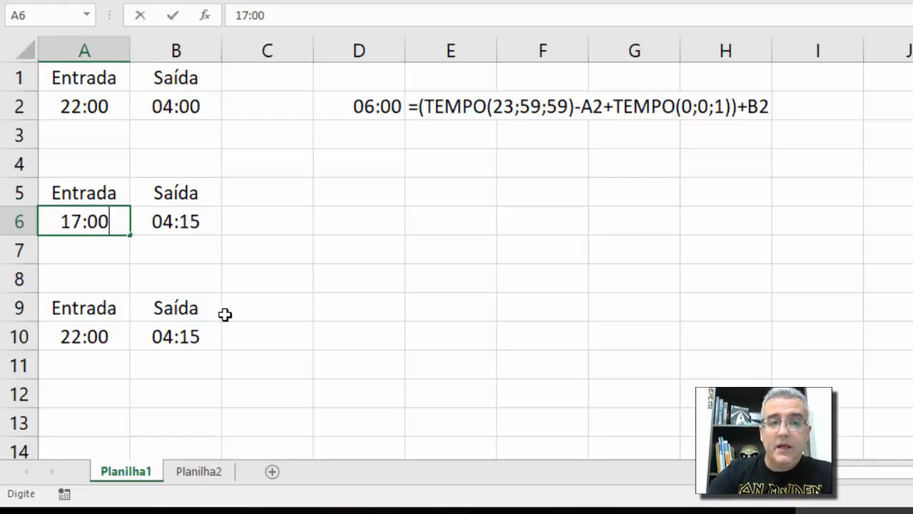
pyautogui.press('Tab')
pyautogui.write('23:40')
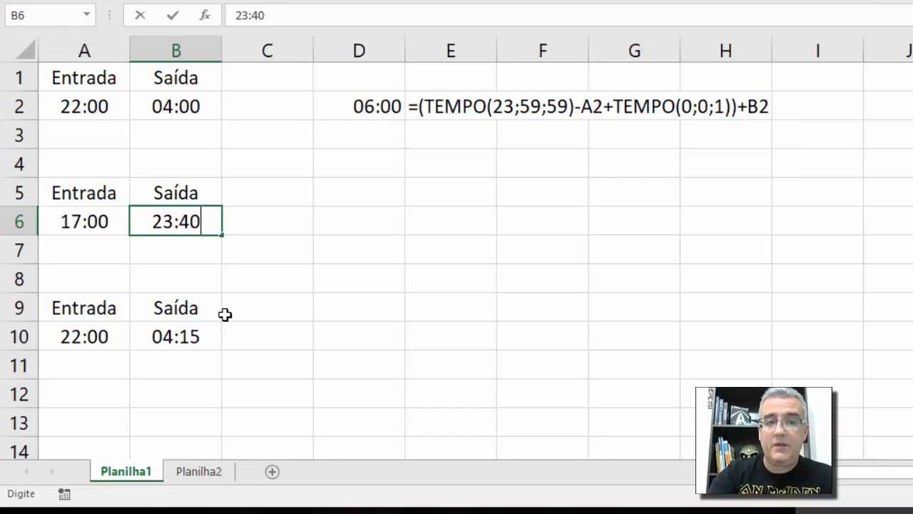
pyautogui.press('Return')
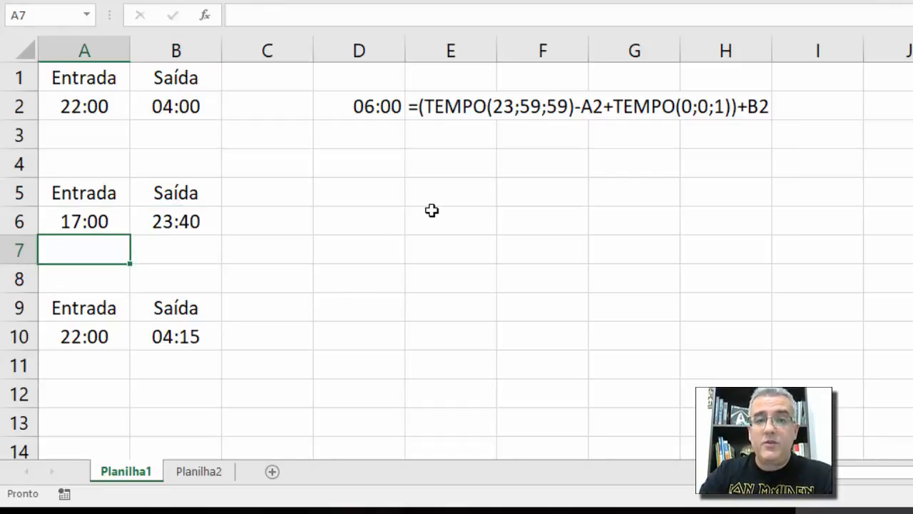
# - Calculate the same-day hours in D6 with the subtraction formula =B6-A6
pyautogui.click(369, 221)
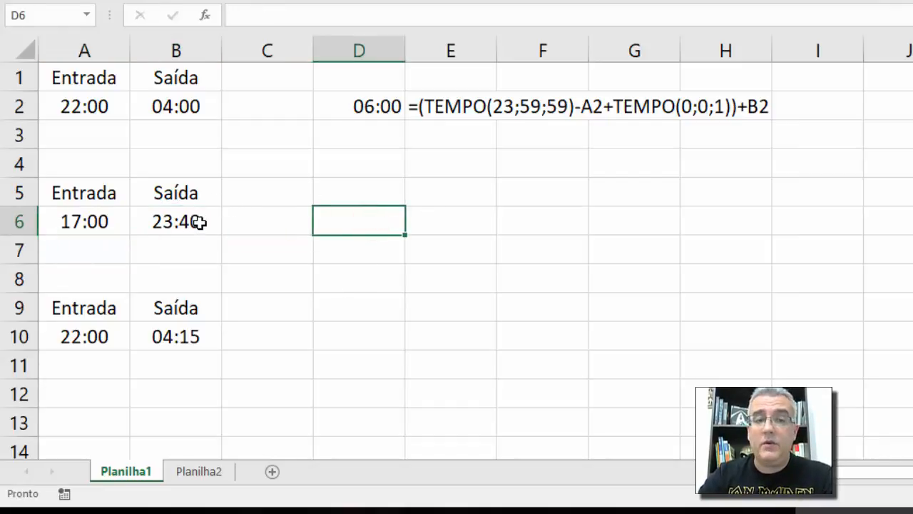
pyautogui.write('=')
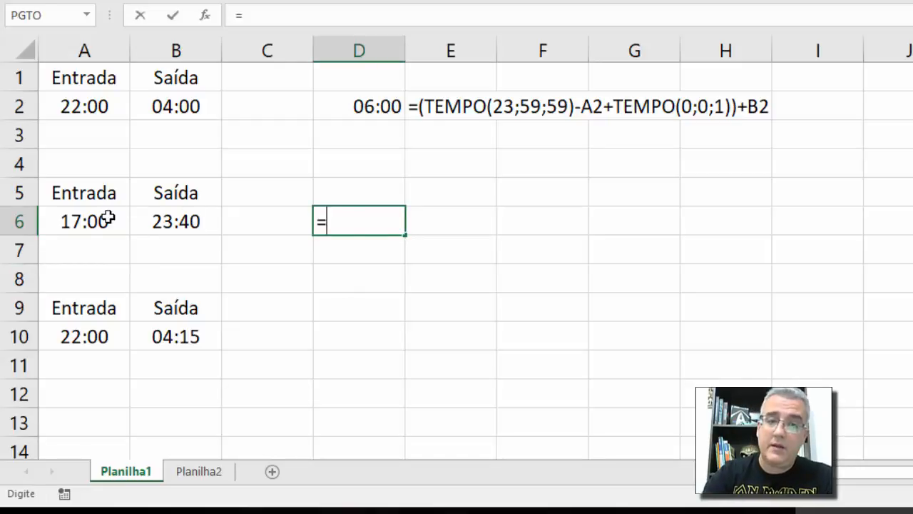
pyautogui.press('Left')
pyautogui.press('Left')
pyautogui.write('-')
pyautogui.press('Left')
pyautogui.press('Left')
pyautogui.press('Left')
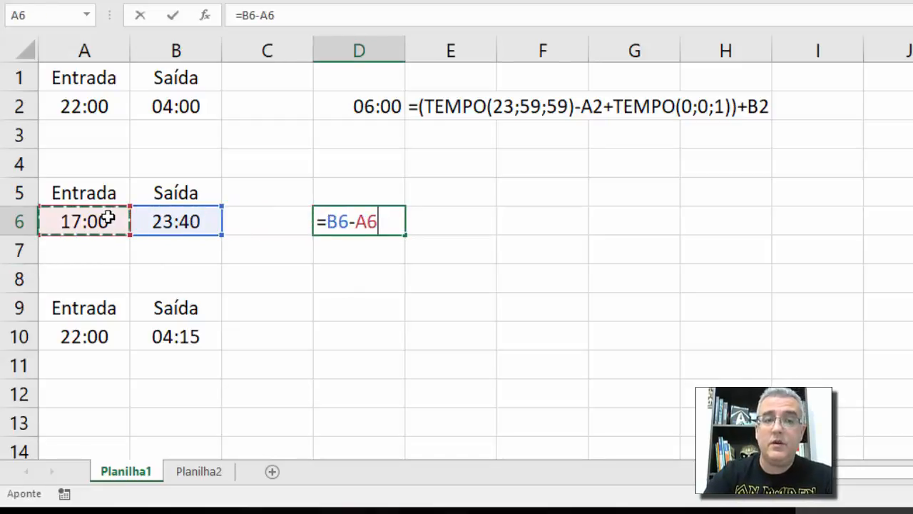
pyautogui.press('Return')
pyautogui.click(340, 223)
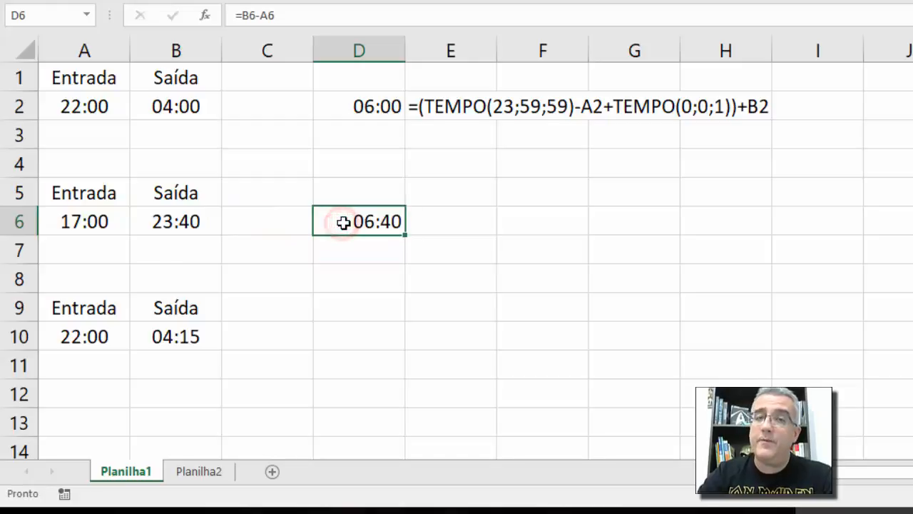
# - Compare the D2 formula with the subtraction in D6, and clear D6
pyautogui.click(364, 105)
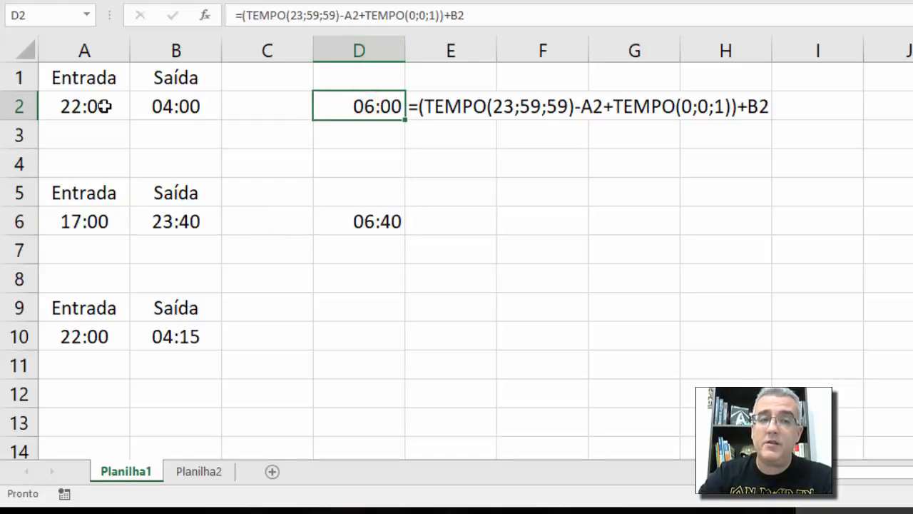
pyautogui.click(331, 228)
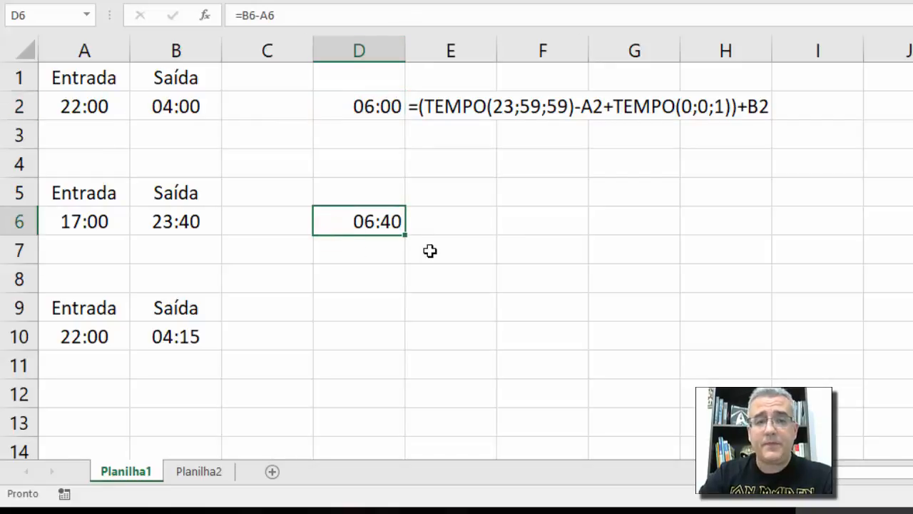
pyautogui.press('Delete')
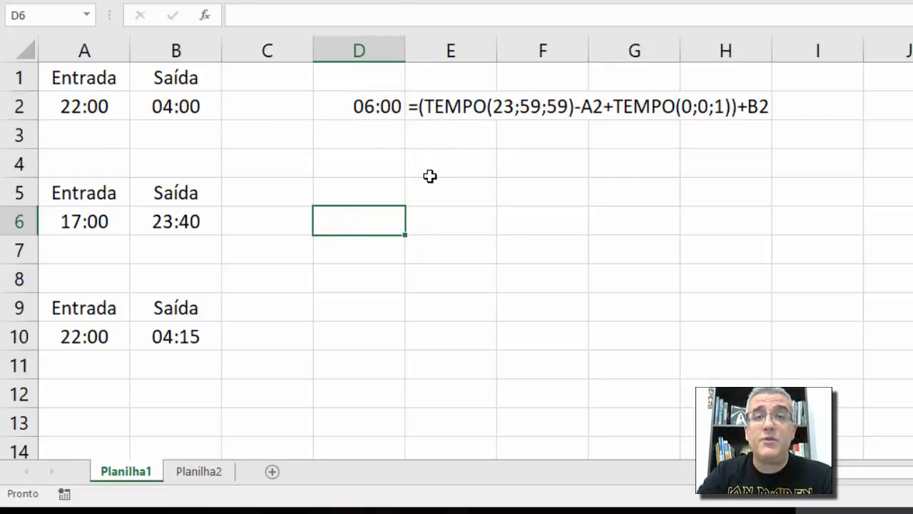
# - Begin an SE formula in D6 that tests B6>A6 and returns B6-A6 when true
pyautogui.write('=se(')
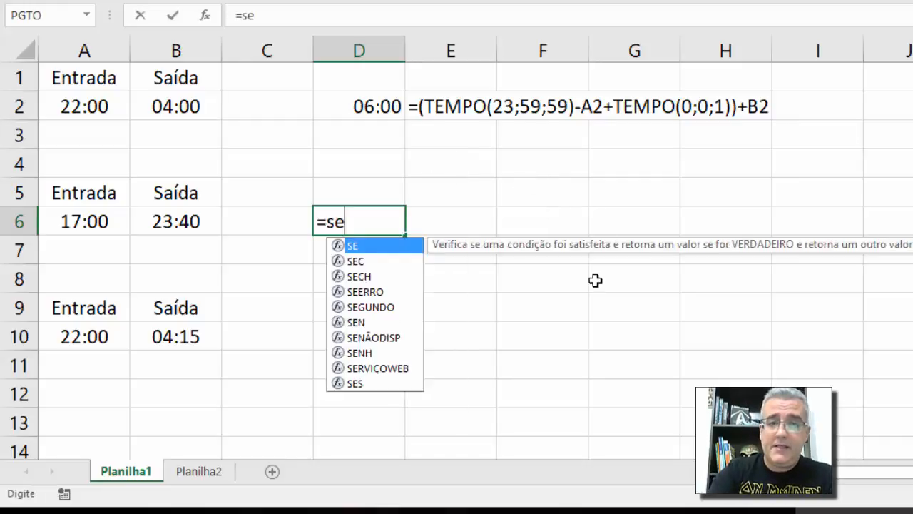
pyautogui.click(189, 222)
pyautogui.write('<')
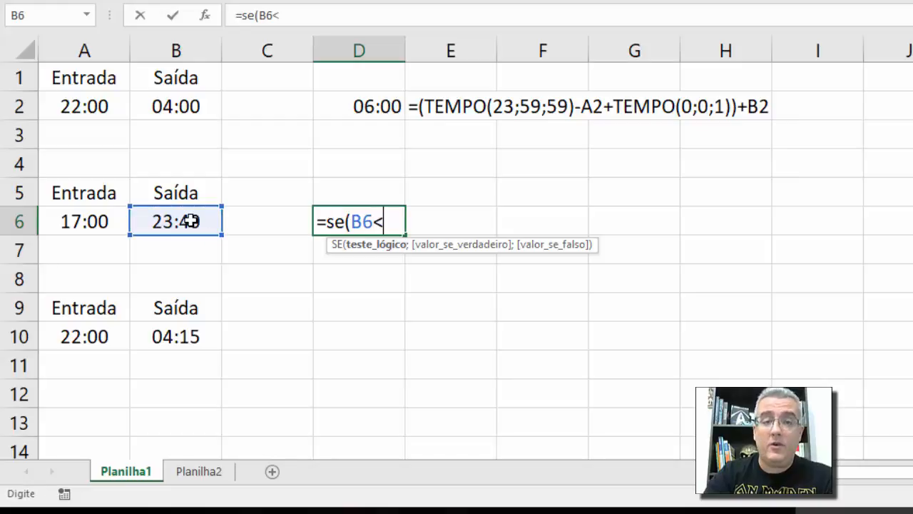
pyautogui.press('BackSpace')
pyautogui.write('>')
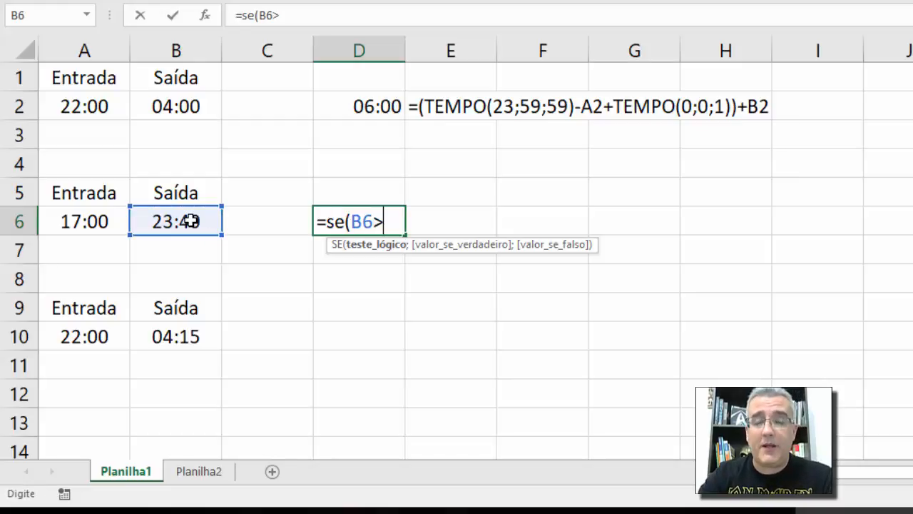
pyautogui.click(100, 214)
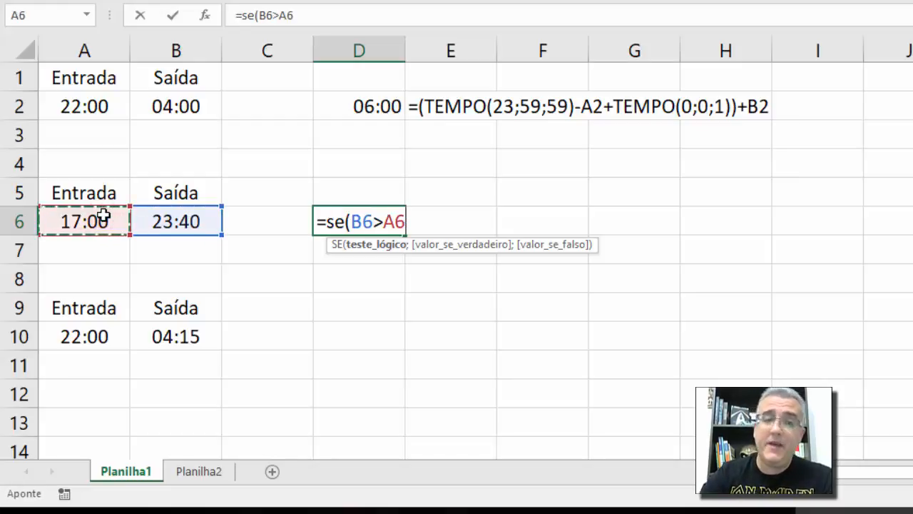
pyautogui.write(';')
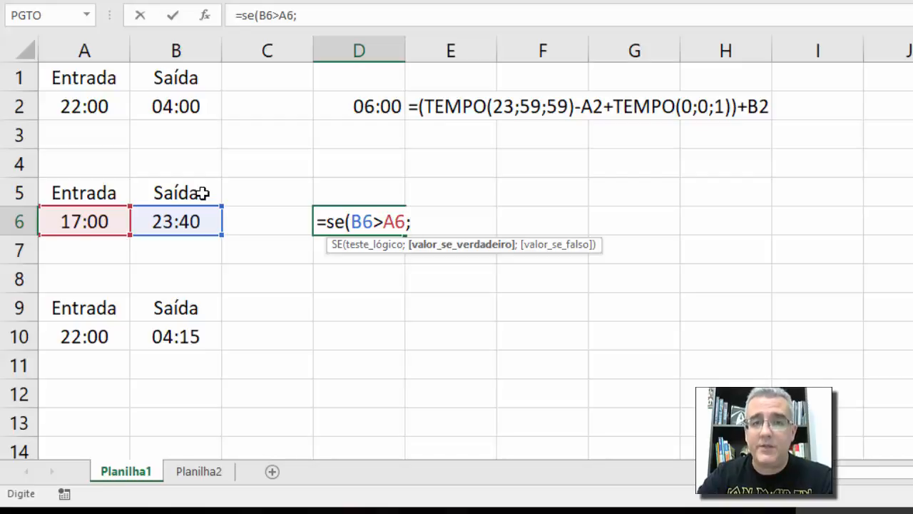
pyautogui.click(175, 223)
pyautogui.write('-')
pyautogui.click(71, 216)
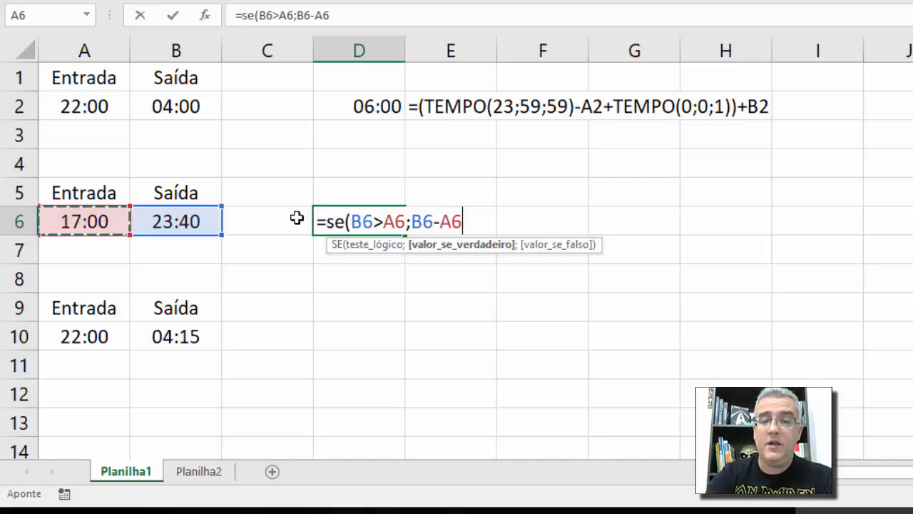
pyautogui.write(';')
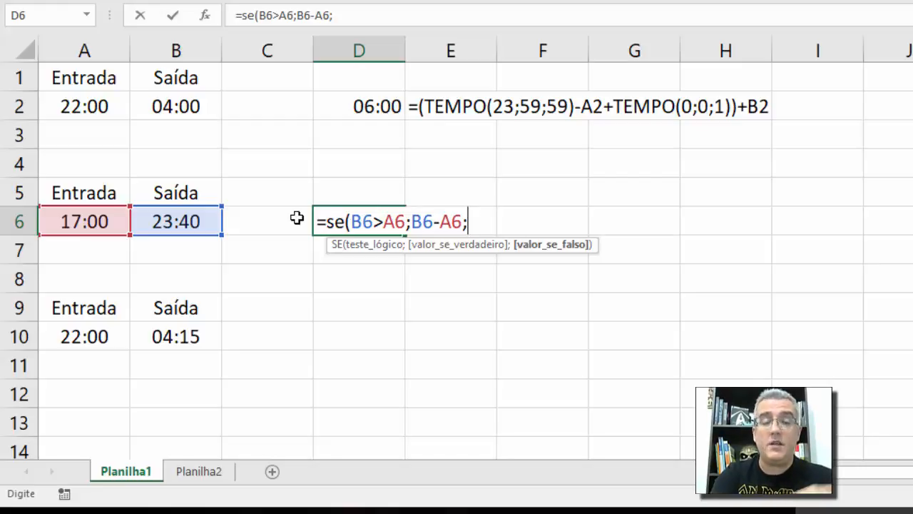
# - Start the false value of the D6 SE formula with (TEMPO(23;59;59)-A6
pyautogui.write('=')
pyautogui.press('BackSpace')
pyautogui.write('temp')
pyautogui.press('BackSpace')
pyautogui.press('BackSpace')
pyautogui.press('BackSpace')
pyautogui.press('BackSpace')
pyautogui.write('(temp')
pyautogui.press('BackSpace')
pyautogui.press('BackSpace')
pyautogui.press('BackSpace')
pyautogui.press('BackSpace')
pyautogui.write('temp')
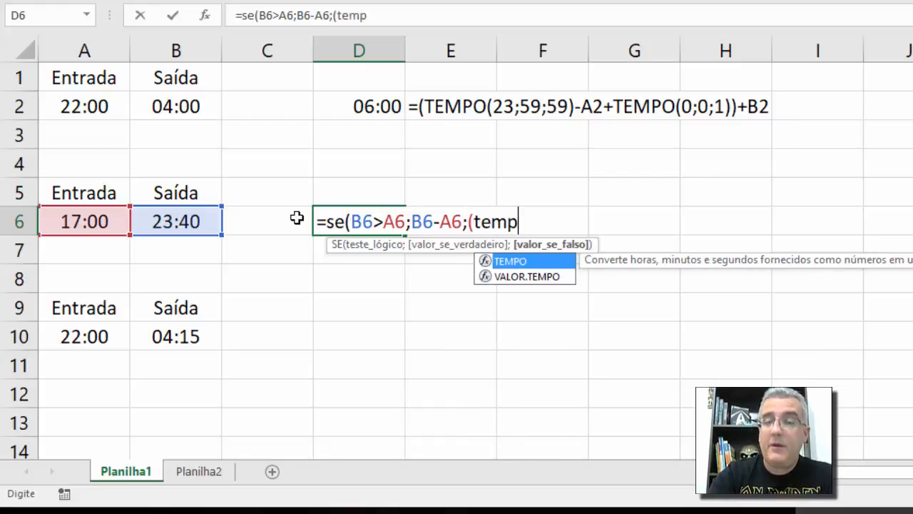
pyautogui.write('o(23;59')
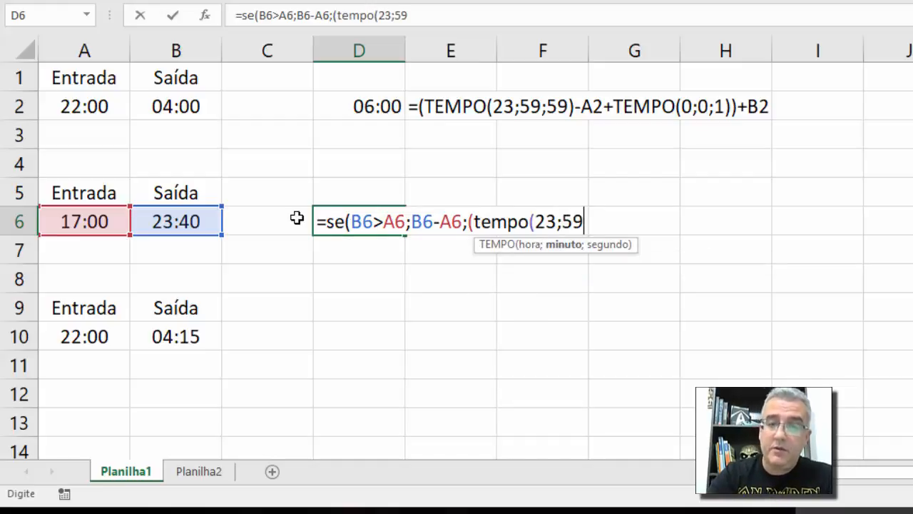
pyautogui.write(';59)-')
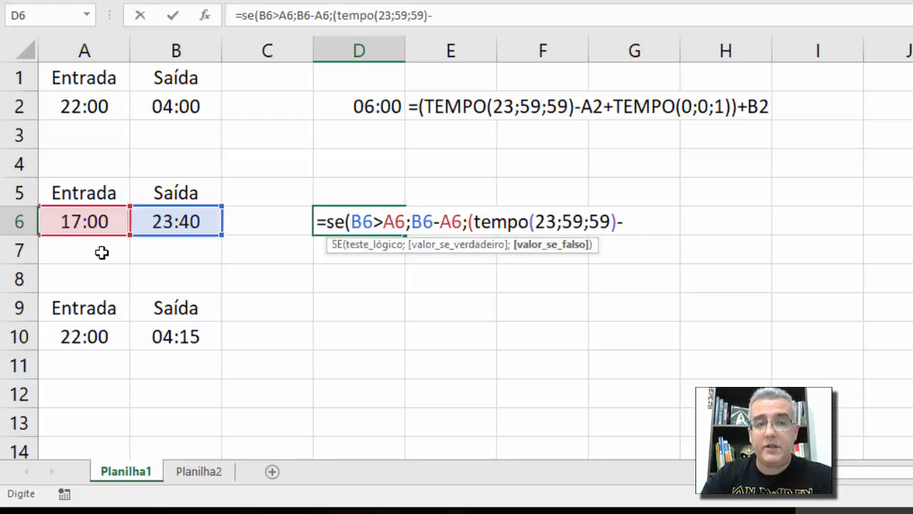
pyautogui.click(99, 214)
# - Complete the D6 formula's false value with +TEMPO(0;0;1))+B6 and enter the SE formula
pyautogui.write('+tmp')
pyautogui.press('BackSpace')
pyautogui.press('BackSpace')
pyautogui.write('empo(')
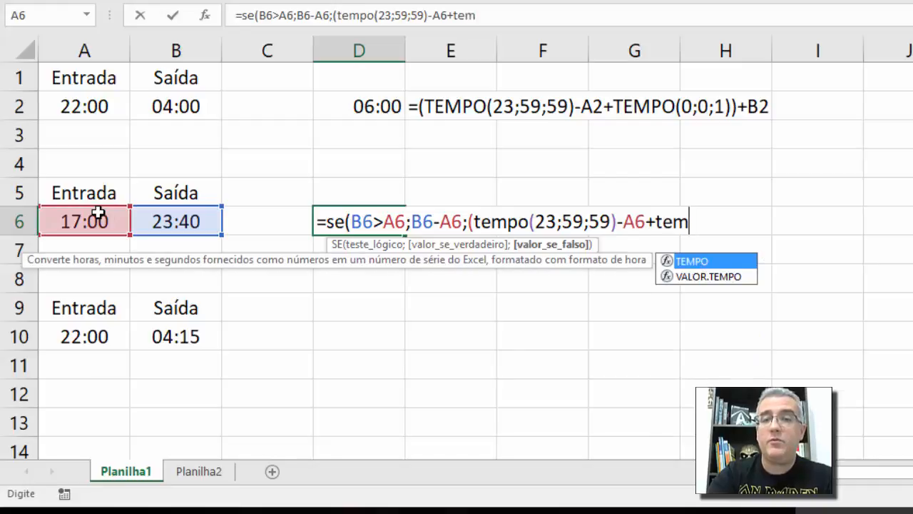
pyautogui.write('0')
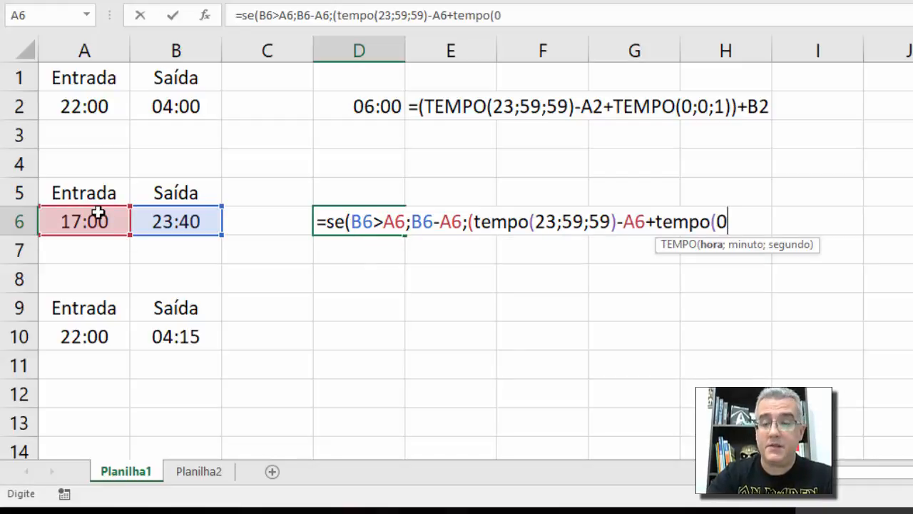
pyautogui.write(';0;1)')
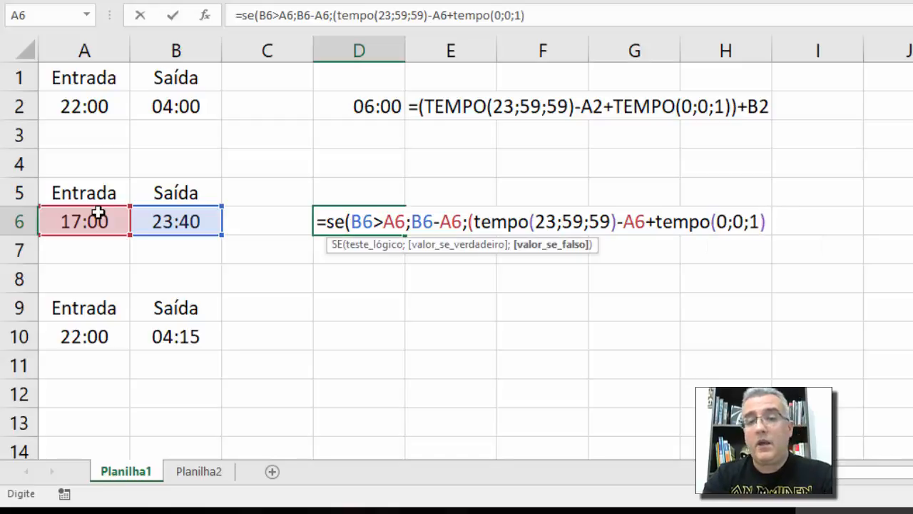
pyautogui.write(')+')
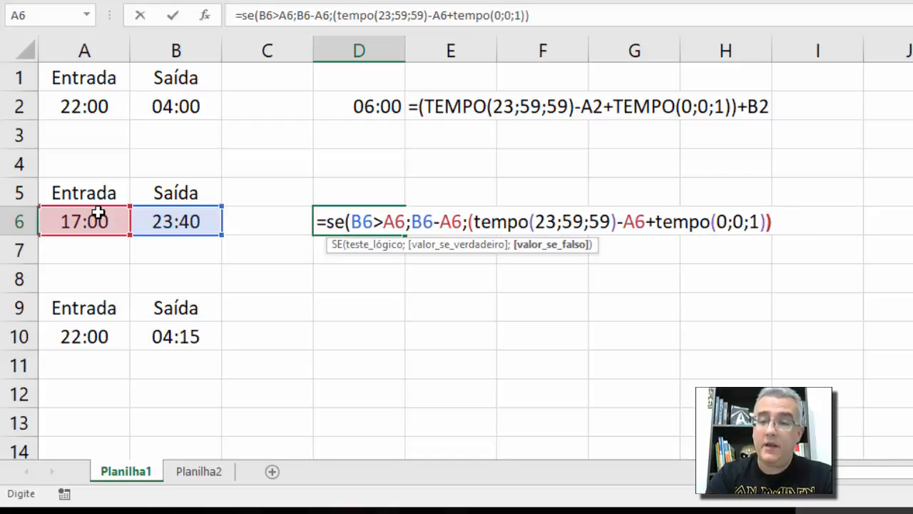
pyautogui.click(177, 222)
pyautogui.write(')')
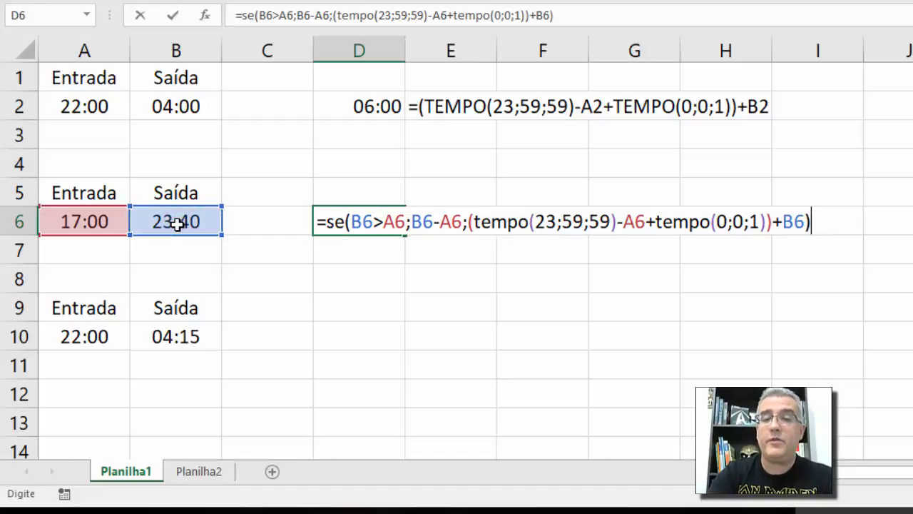
pyautogui.press('Return')
pyautogui.press('Up')
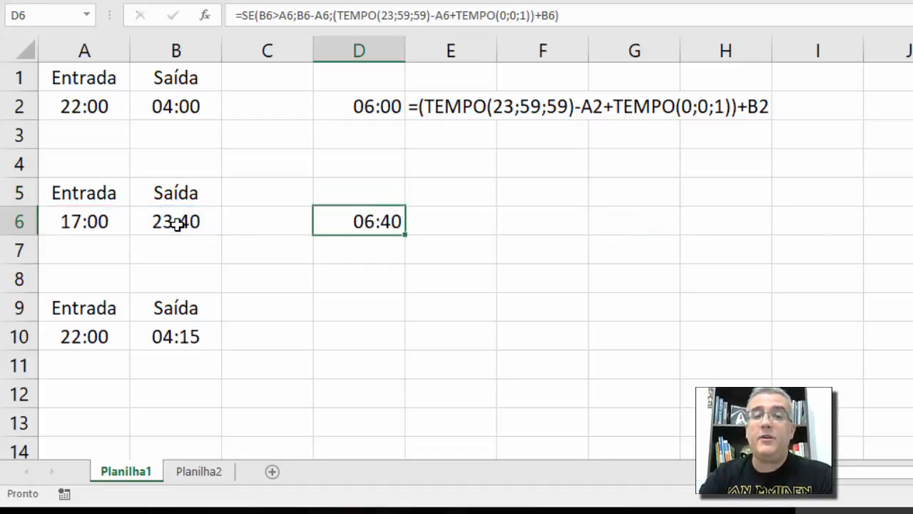
# - Show the D6 formula as text in E6 using FÓRMULATEXTO with reference D6
pyautogui.press('Right')
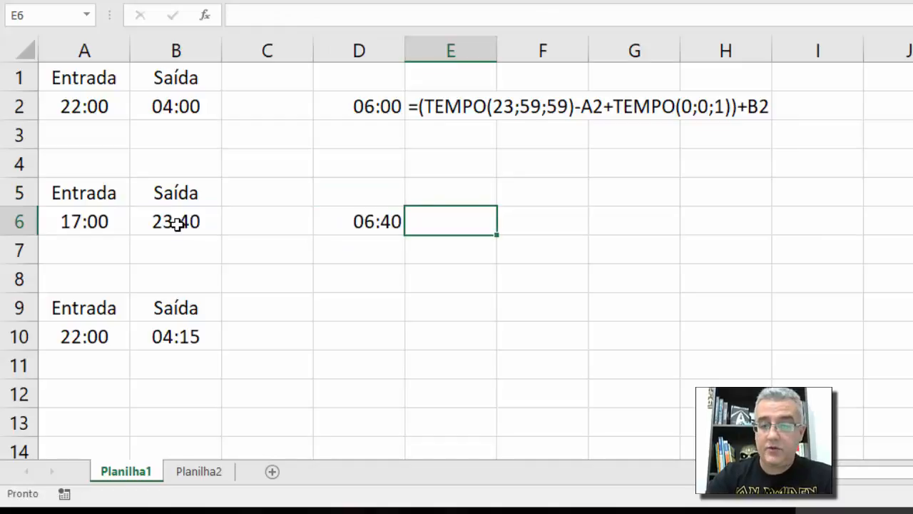
pyautogui.write('=fór')
pyautogui.press('Tab')
pyautogui.press('Left')
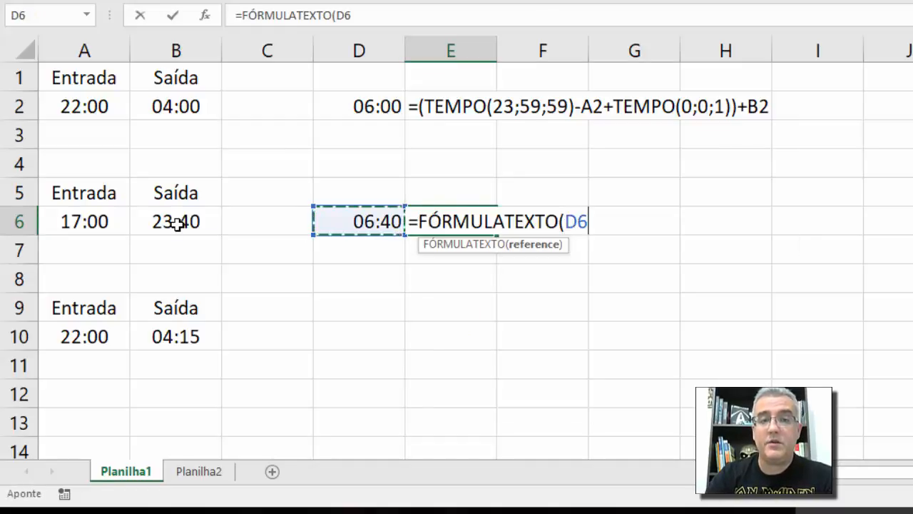
pyautogui.press('Return')
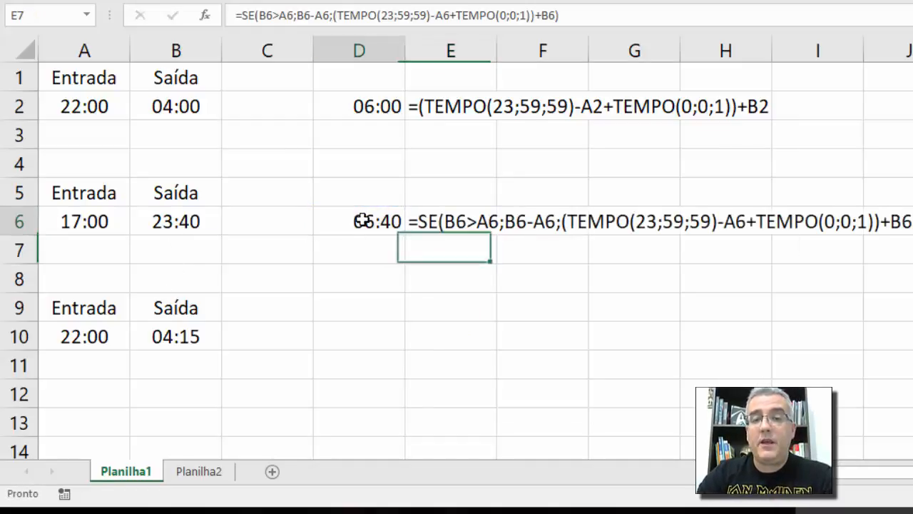
pyautogui.click(362, 221)
pyautogui.click(507, 221)
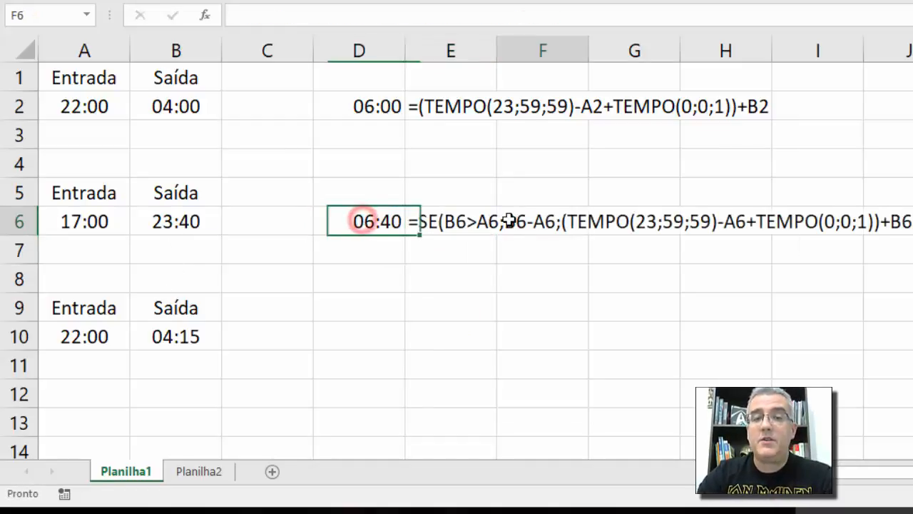
pyautogui.click(97, 223)
pyautogui.write('08')
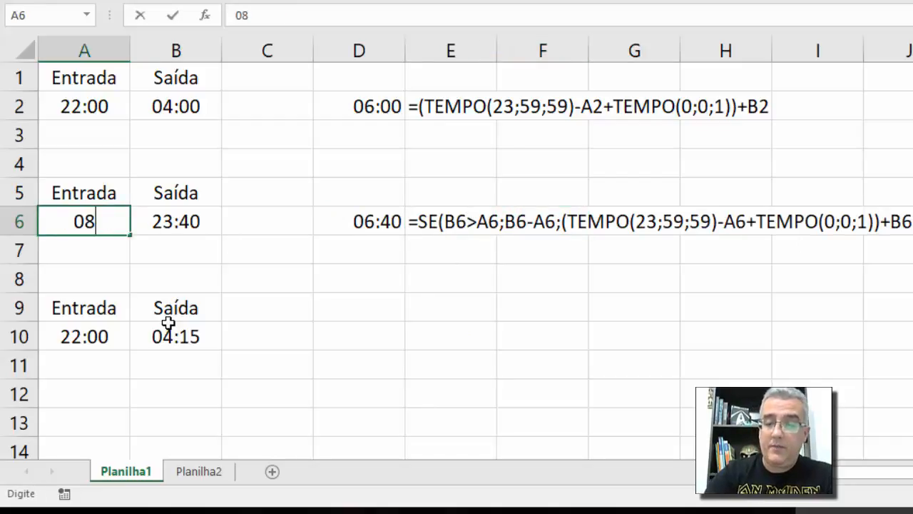
pyautogui.hotkey('shift', 'Return')
pyautogui.write(':')
pyautogui.press('Escape')
pyautogui.press('Down')
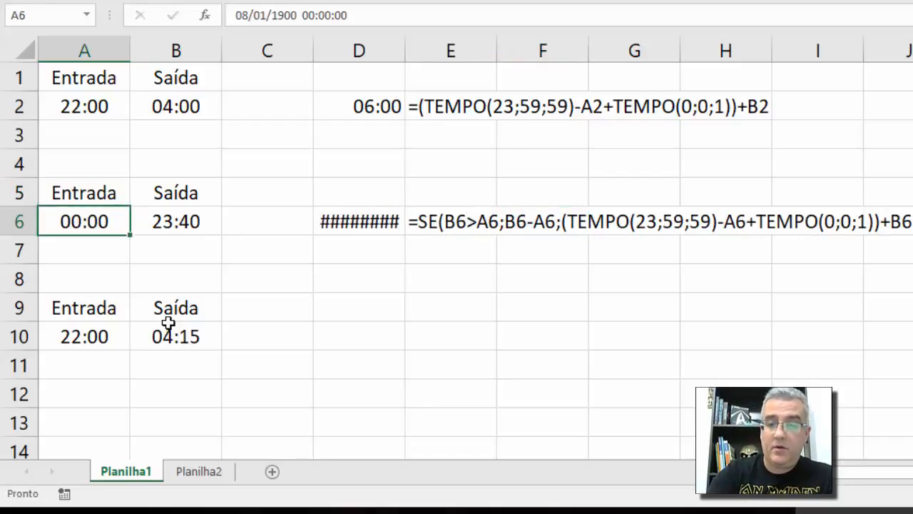
pyautogui.write('08')
pyautogui.hotkey('shift', 'Return')
pyautogui.write(':')
pyautogui.press('Escape')
pyautogui.press('Down')
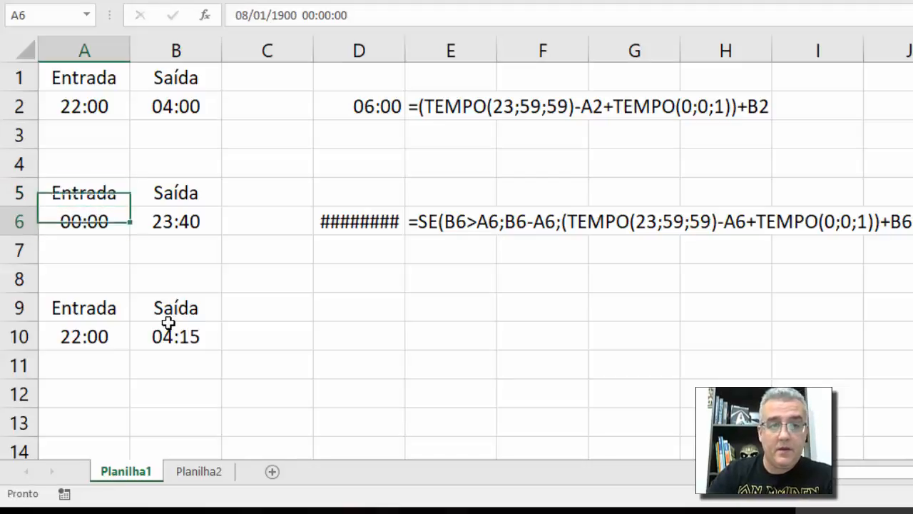
# - Set the second example's Entrada time in A6 to 8:00
pyautogui.write('9')
pyautogui.press('BackSpace')
pyautogui.write('8')
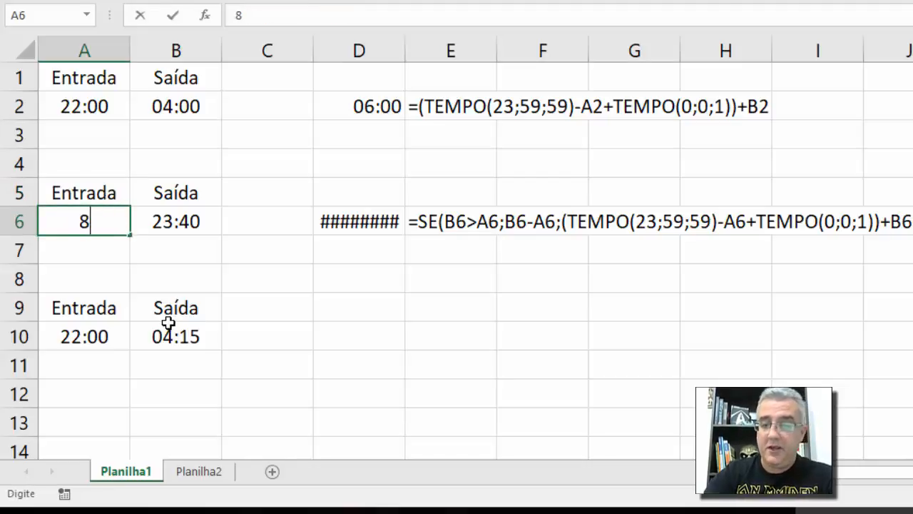
pyautogui.write(':00')
pyautogui.press('Tab')
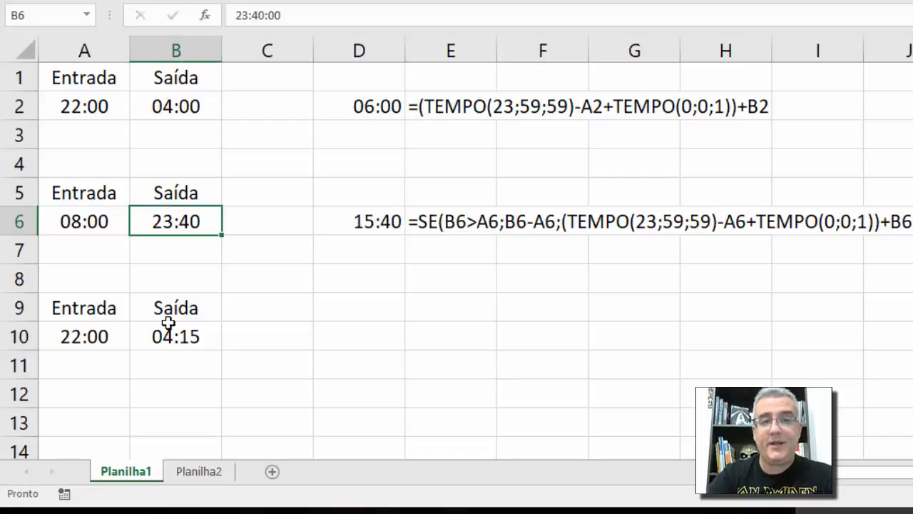
# - Set the second example's Saída time in B6 to 01:40 and check the SE formula in D6
pyautogui.click(171, 226)
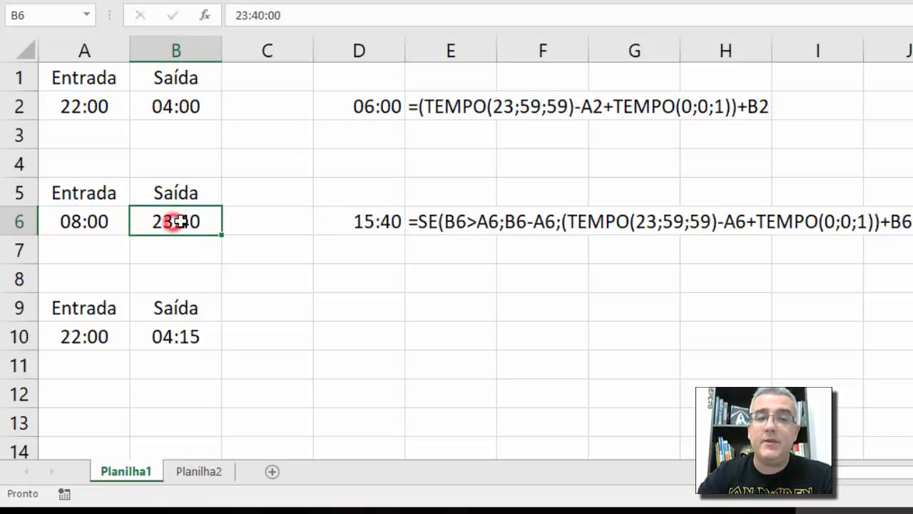
pyautogui.click(344, 218)
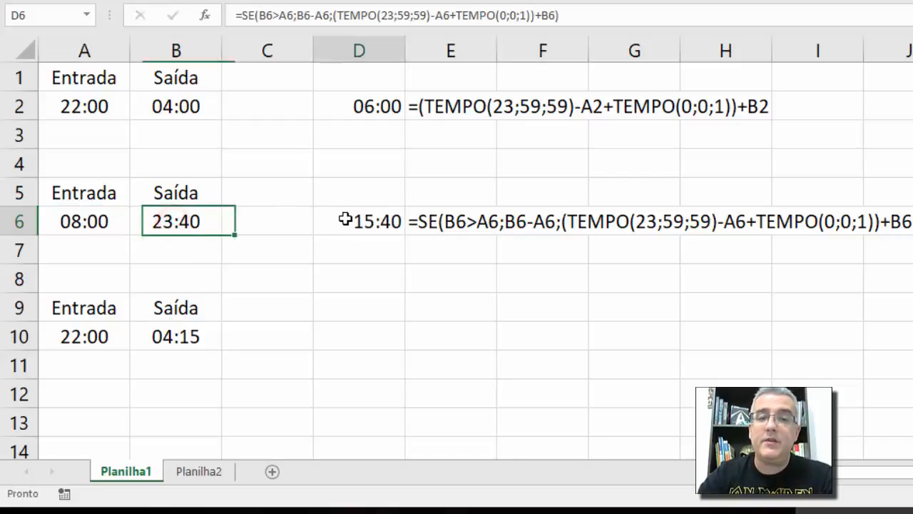
pyautogui.click(163, 229)
pyautogui.write('01:')
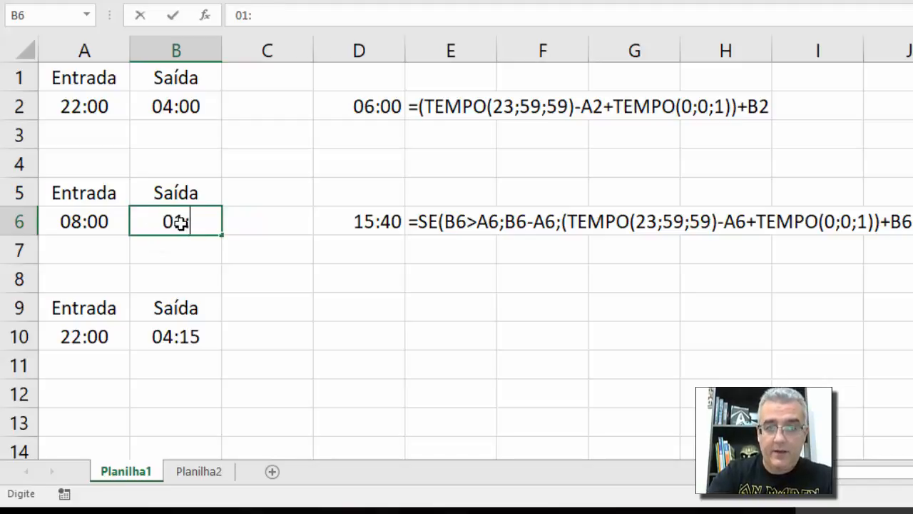
pyautogui.write('40')
pyautogui.press('Return')
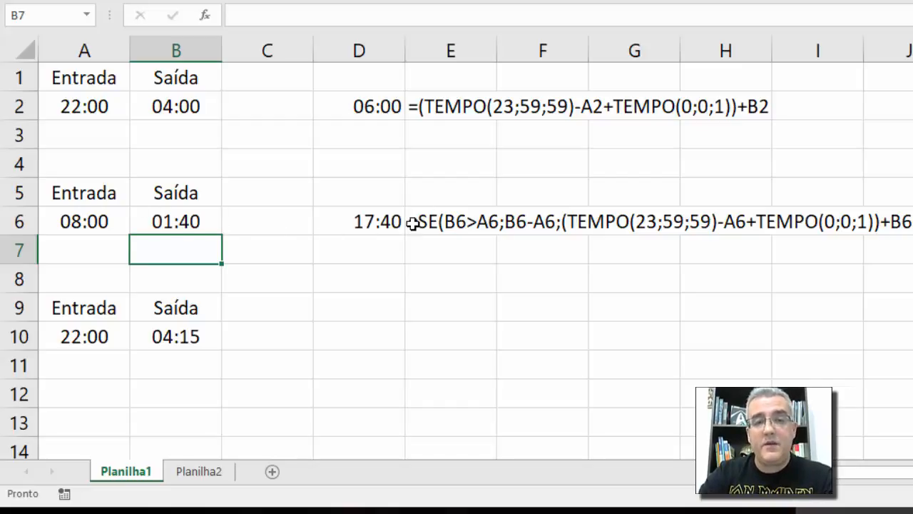
pyautogui.click(379, 225)
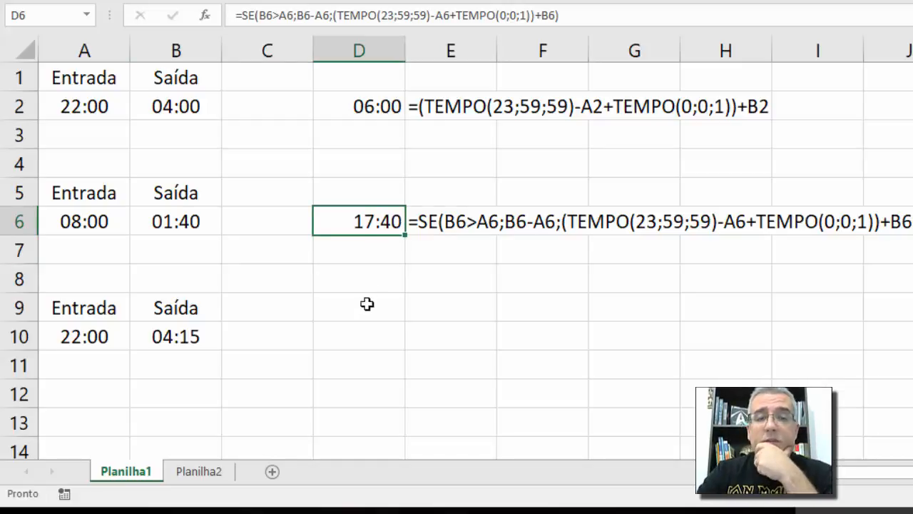
pyautogui.click(383, 360)
pyautogui.click(389, 342)
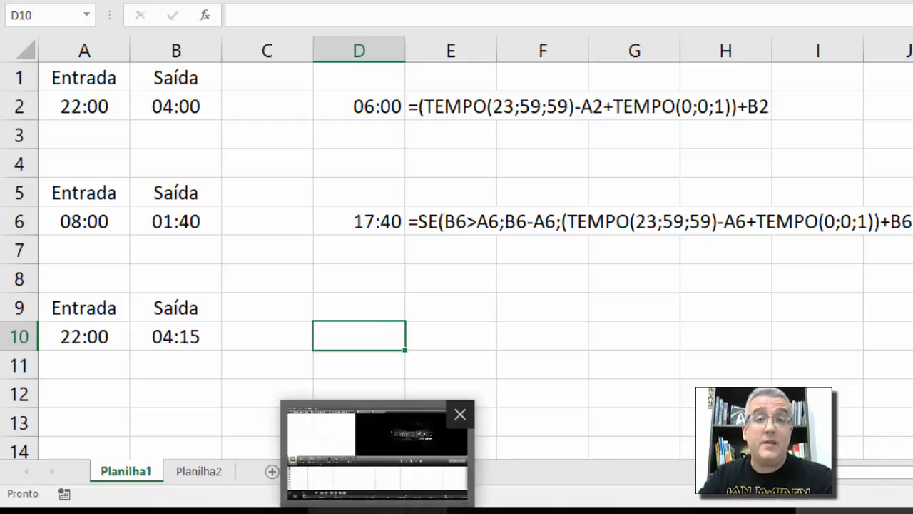
pyautogui.click(639, 275)
pyautogui.click(418, 271)
pyautogui.click(404, 326)
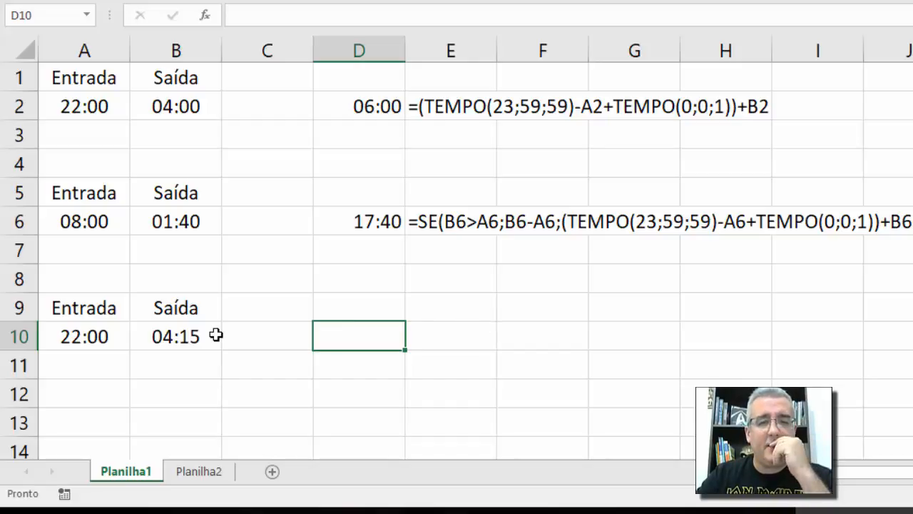
# - Reference the third example's Entrada time in A11 with the formula =A10
pyautogui.click(74, 361)
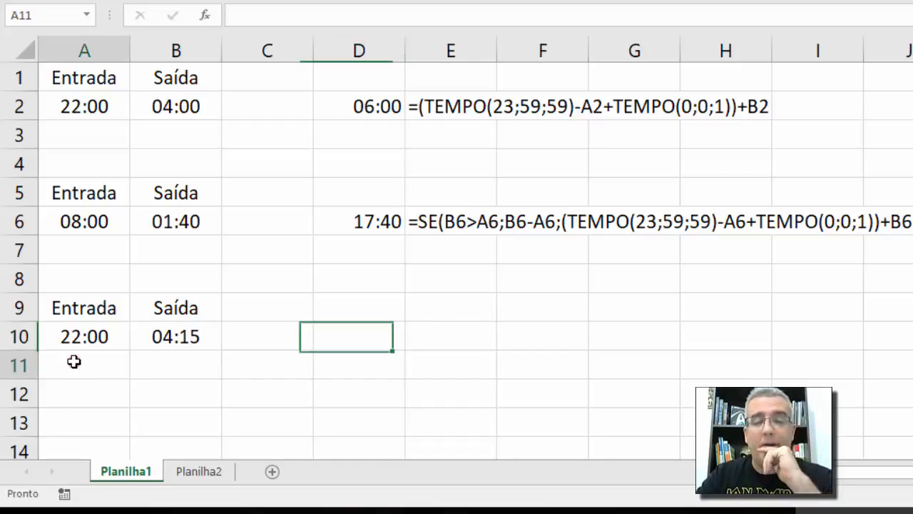
pyautogui.write('=')
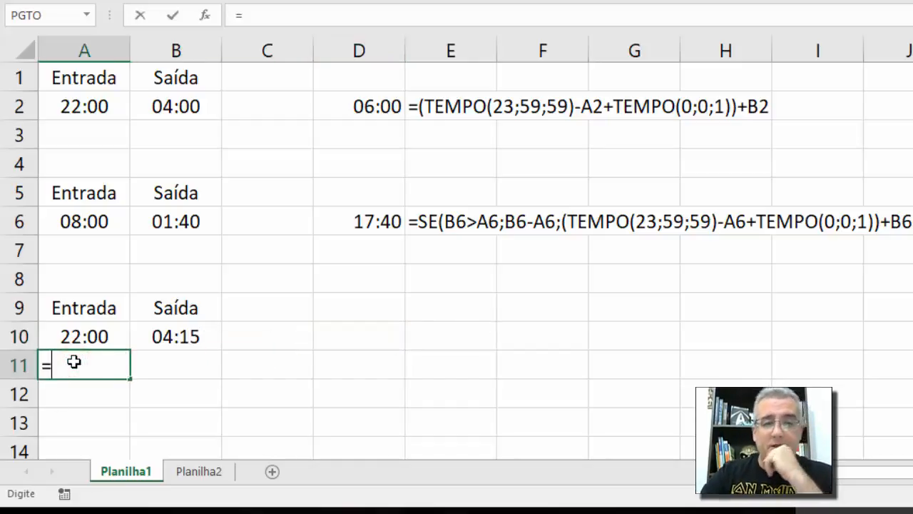
pyautogui.click(74, 341)
pyautogui.press('Return')
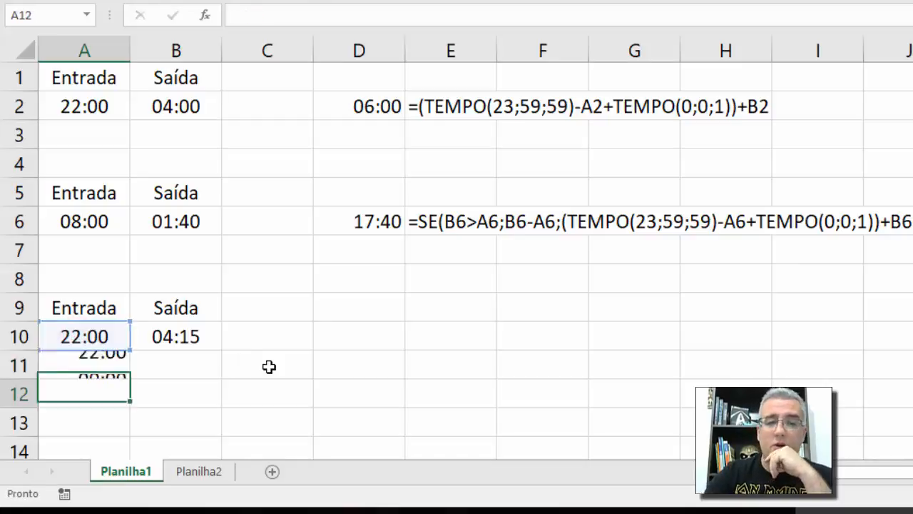
# - Reference the third example's Saída time in B11 with the formula =B10
pyautogui.click(183, 365)
pyautogui.write('=')
pyautogui.click(184, 339)
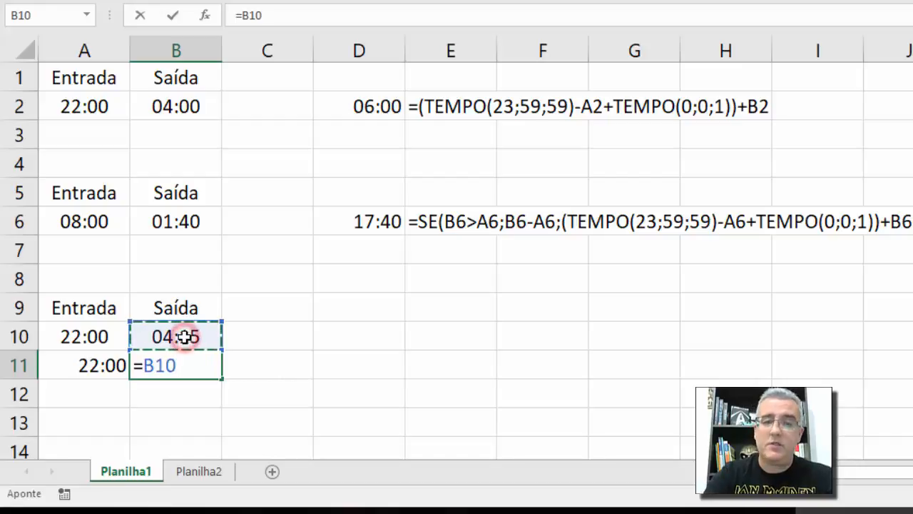
pyautogui.press('Return')
# - Format A11:B11 with the Número category, two decimal places and the thousands separator
pyautogui.moveTo(118, 365); pyautogui.dragTo(175, 365)
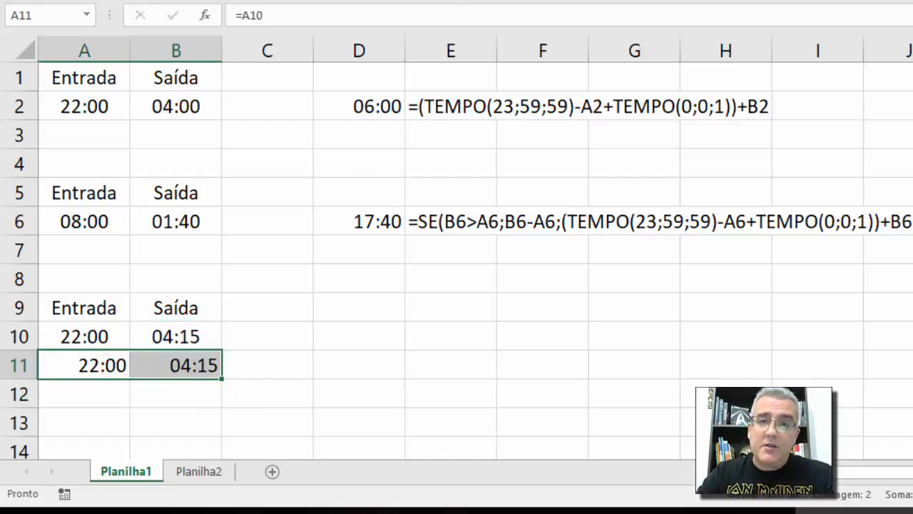
pyautogui.hotkey('ctrl', 'shift', '1')
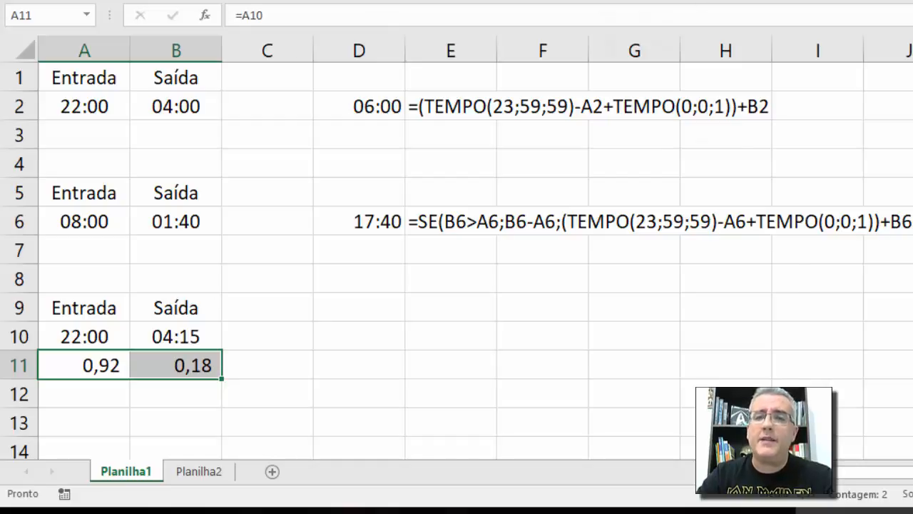
pyautogui.hotkey('ctrl', '1')
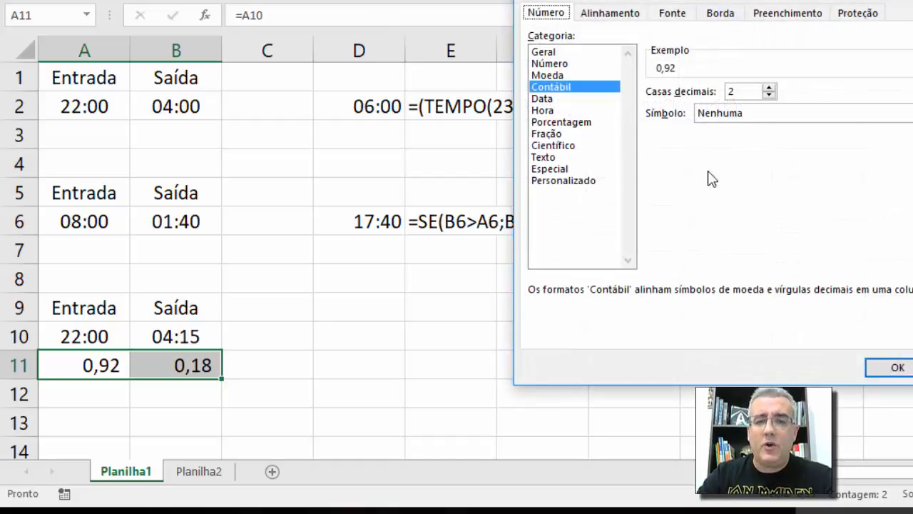
pyautogui.click(563, 65)
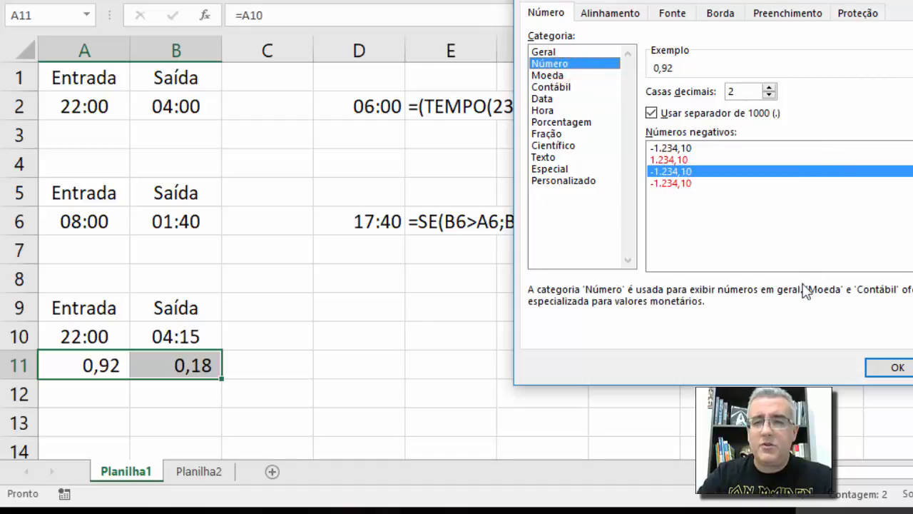
pyautogui.click(892, 368)
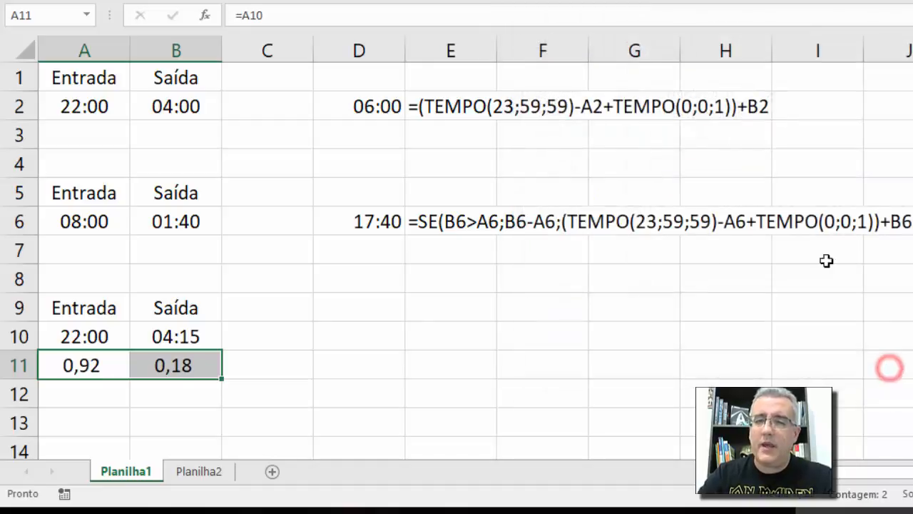
pyautogui.click(332, 362)
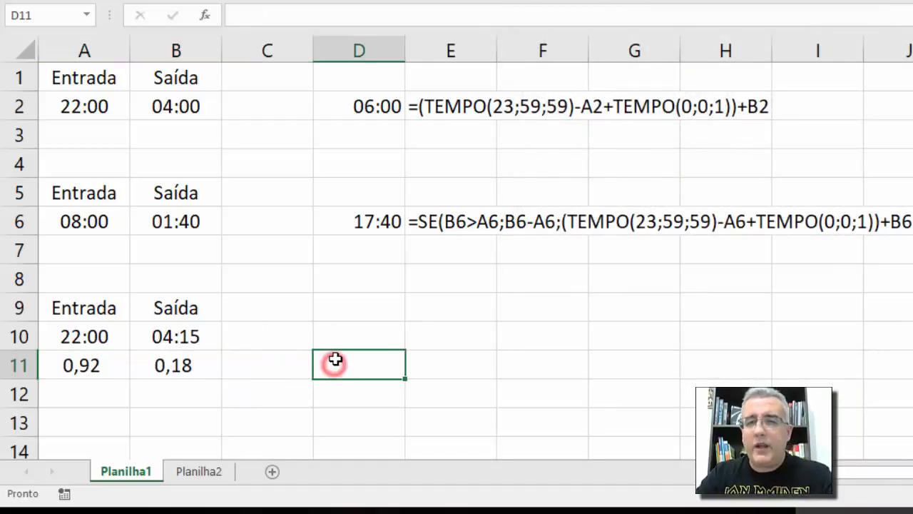
pyautogui.click(100, 307)
pyautogui.click(99, 364)
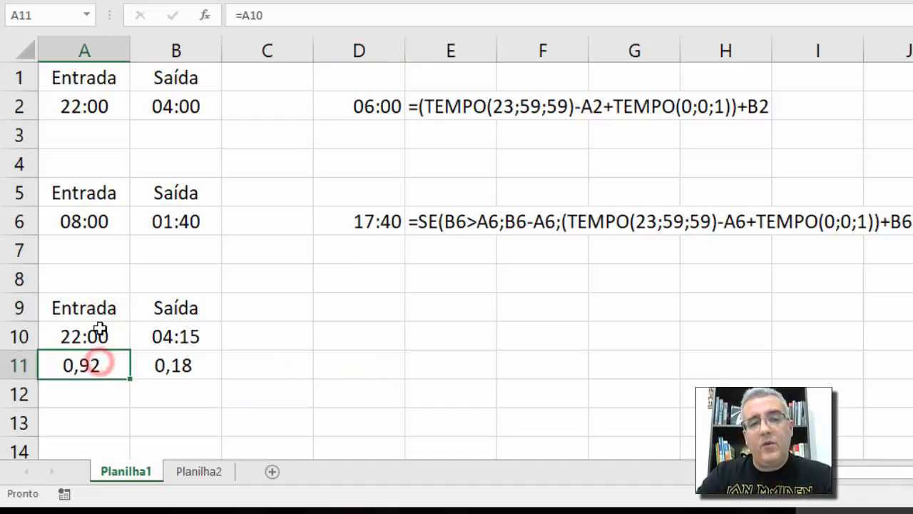
pyautogui.click(99, 329)
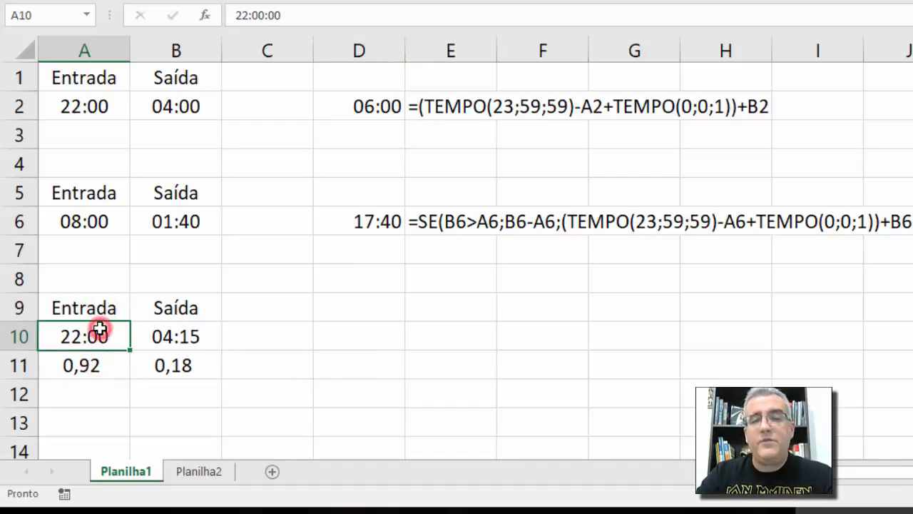
pyautogui.click(91, 365)
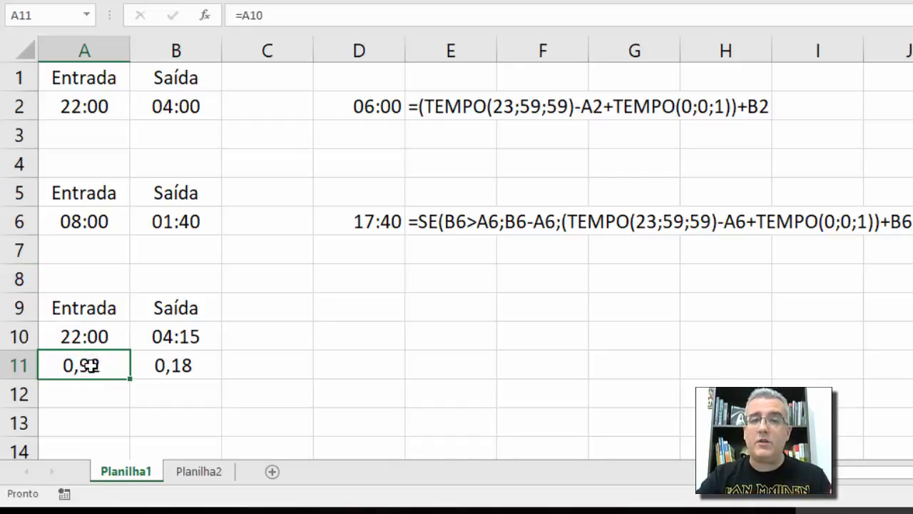
# - Calculate the third example's hours worked in D11 with the formula =1-A11+B11
pyautogui.click(395, 362)
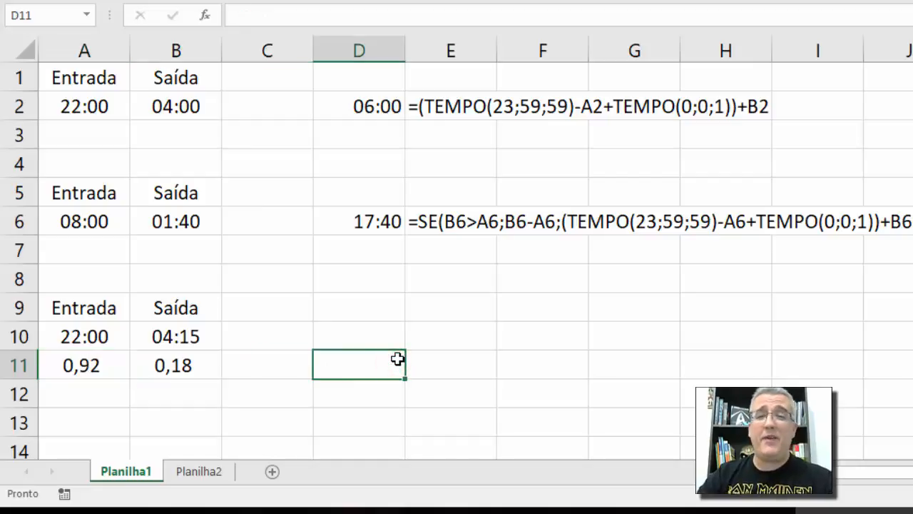
pyautogui.write('=')
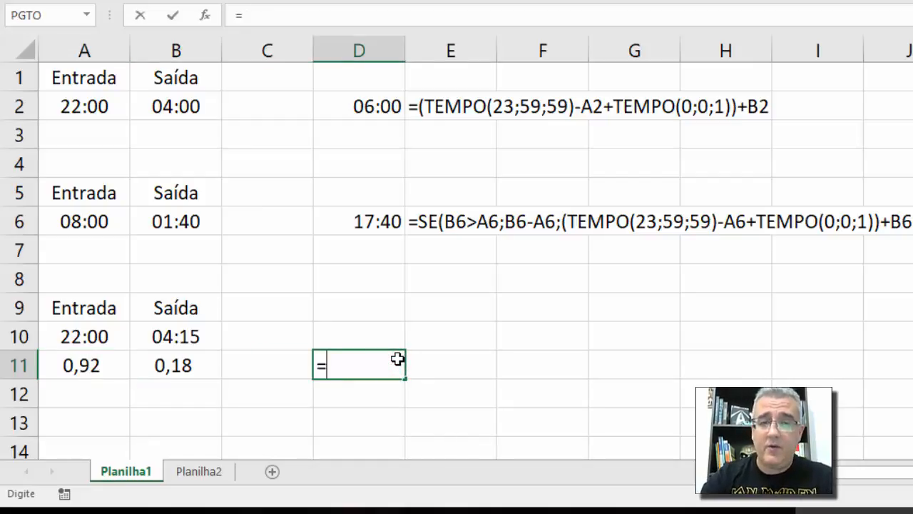
pyautogui.write('1-')
pyautogui.click(82, 362)
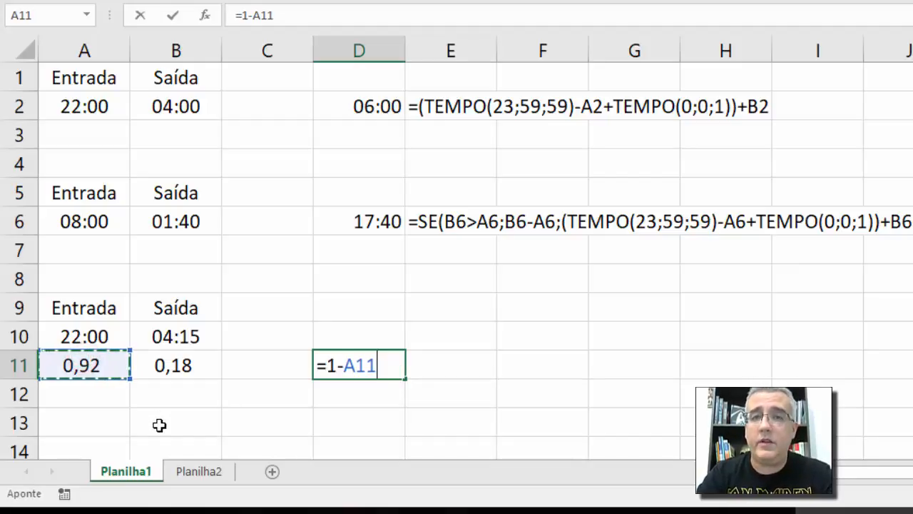
pyautogui.write('+')
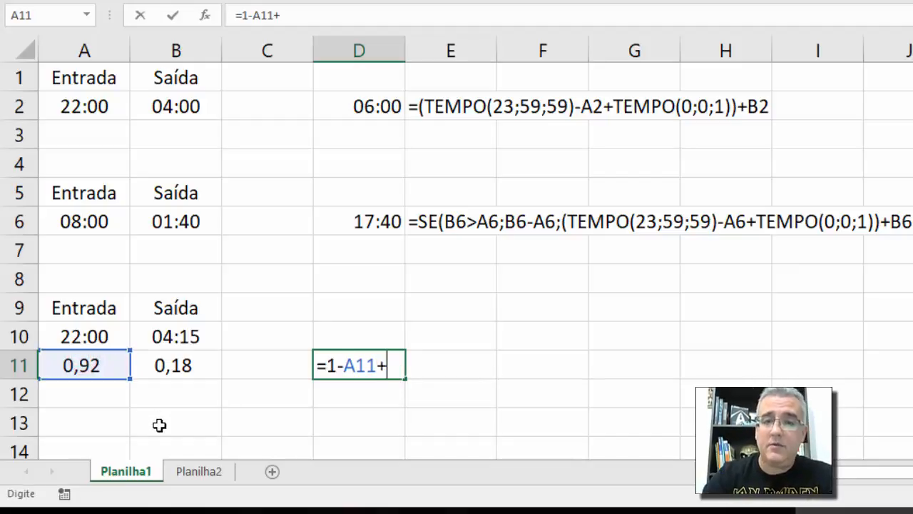
pyautogui.click(189, 365)
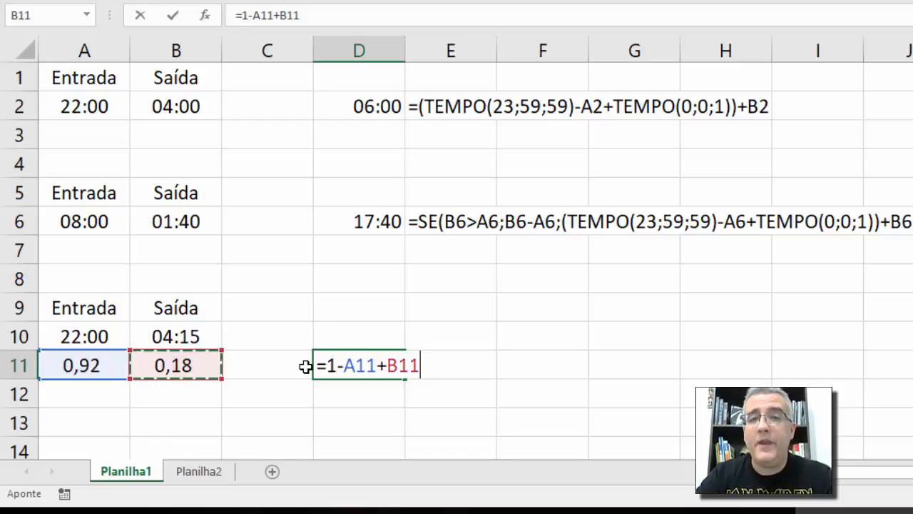
pyautogui.press('Return')
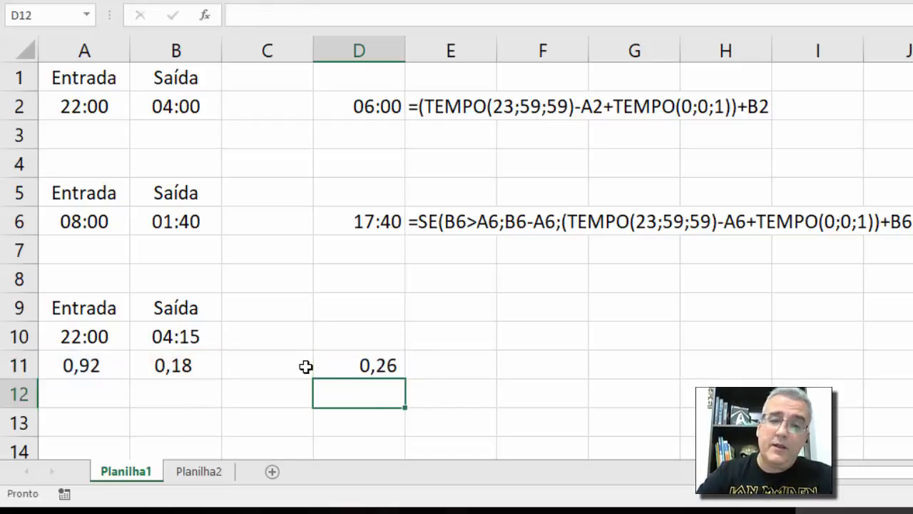
# - Apply the Hora number format to the calculated result in D11
pyautogui.click(349, 367)
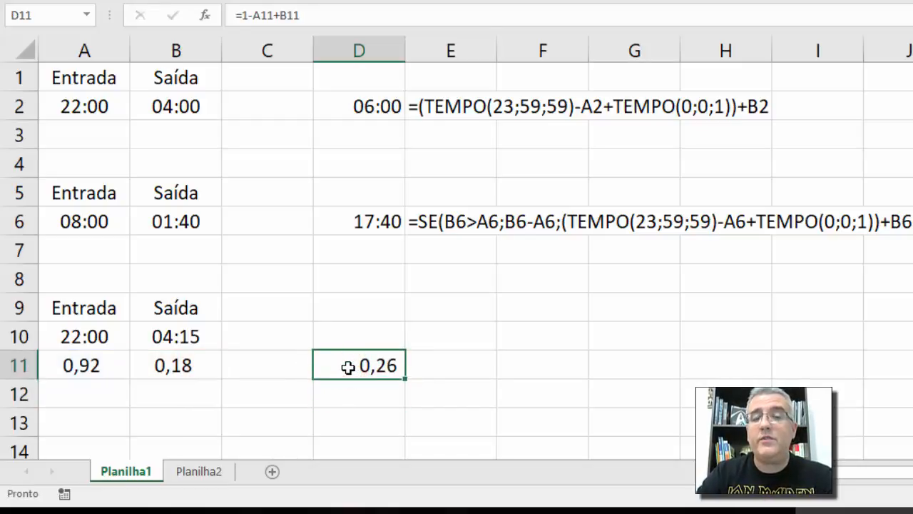
pyautogui.click(685, 2)
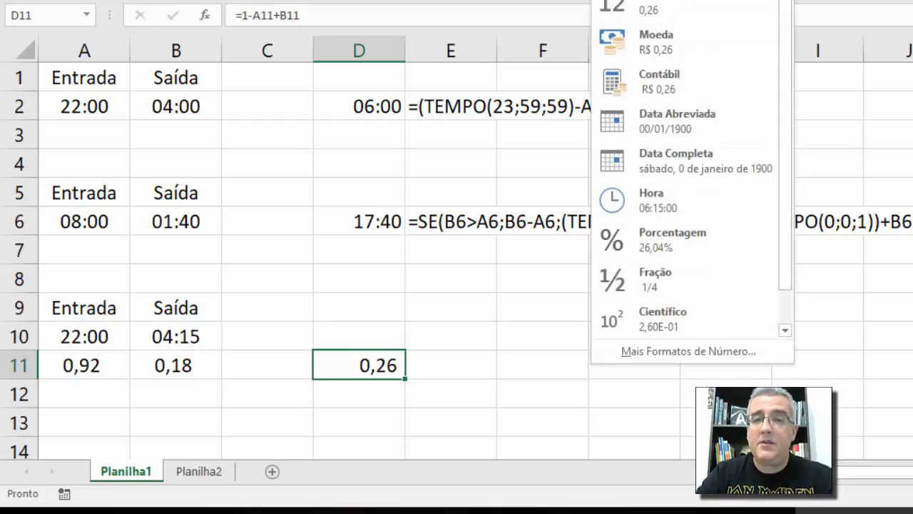
pyautogui.click(686, 201)
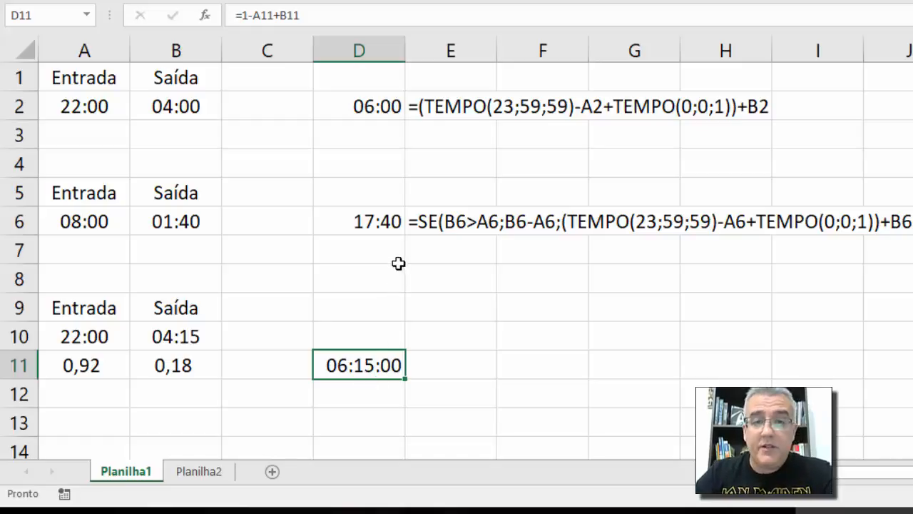
# - Show the D11 formula as text in E11 using FÓRMULATEXTO with reference D11
pyautogui.click(443, 366)
pyautogui.write('=fó')
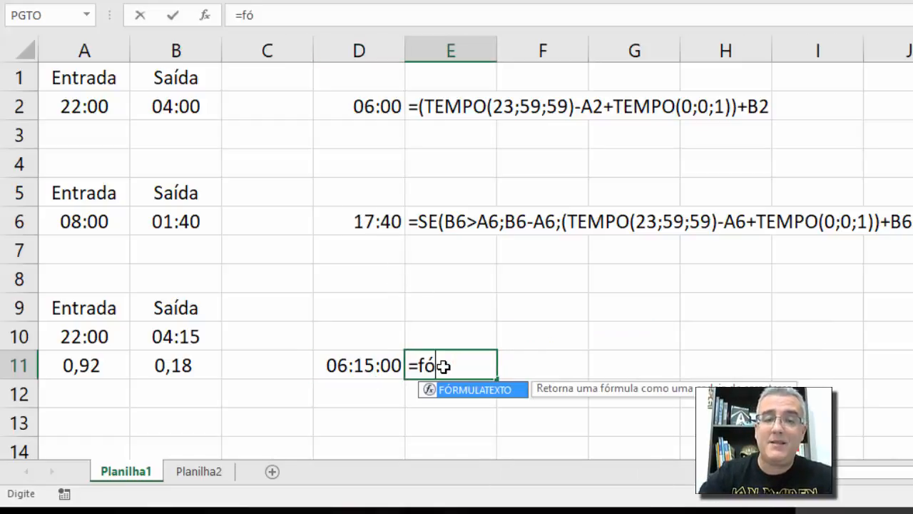
pyautogui.press('Tab')
pyautogui.press('Left')
pyautogui.press('Return')
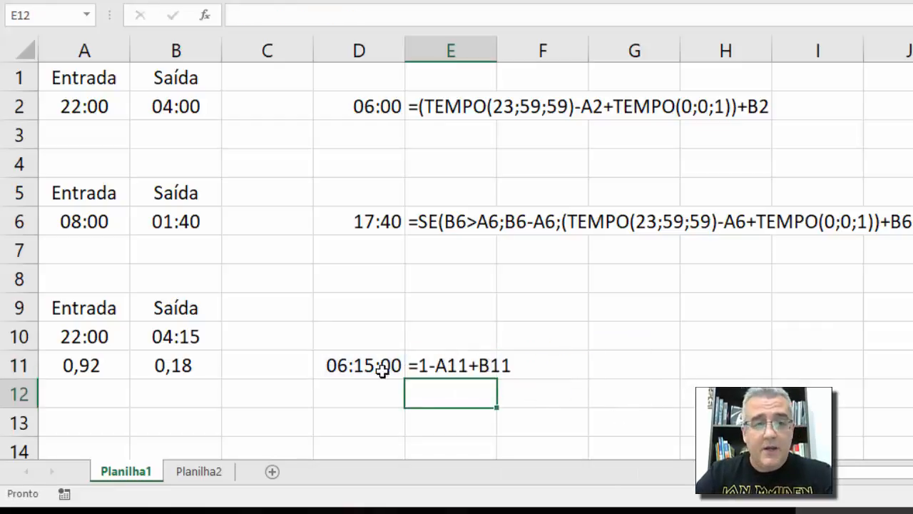
pyautogui.click(112, 357)
pyautogui.click(112, 344)
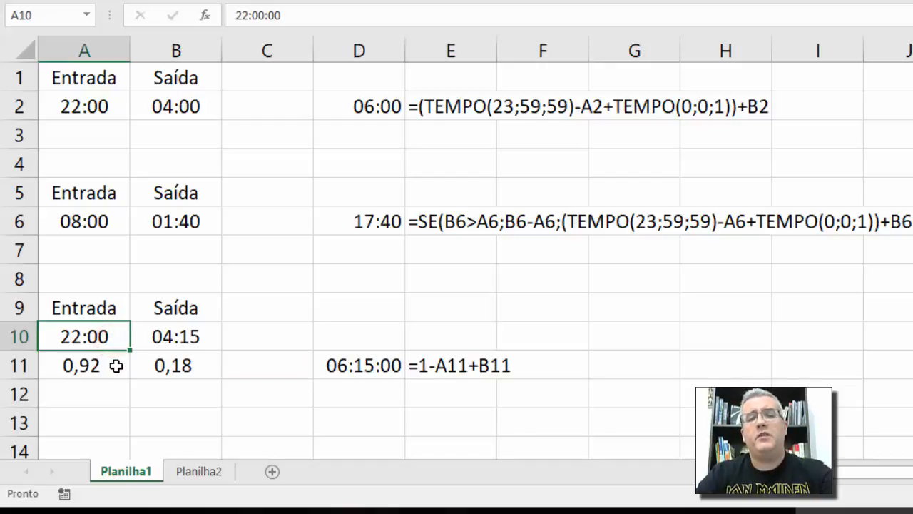
pyautogui.click(116, 366)
pyautogui.click(183, 361)
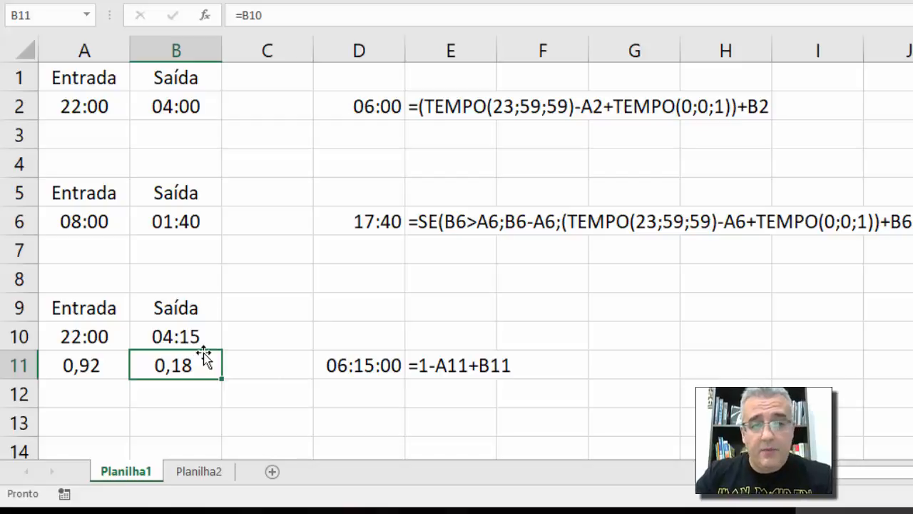
pyautogui.moveTo(112, 335); pyautogui.dragTo(167, 328)
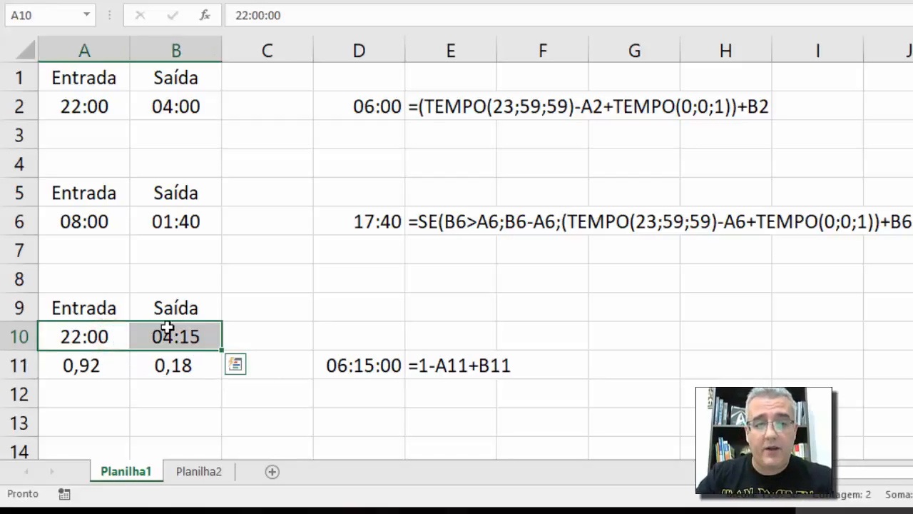
pyautogui.hotkey('ctrl', 'q')
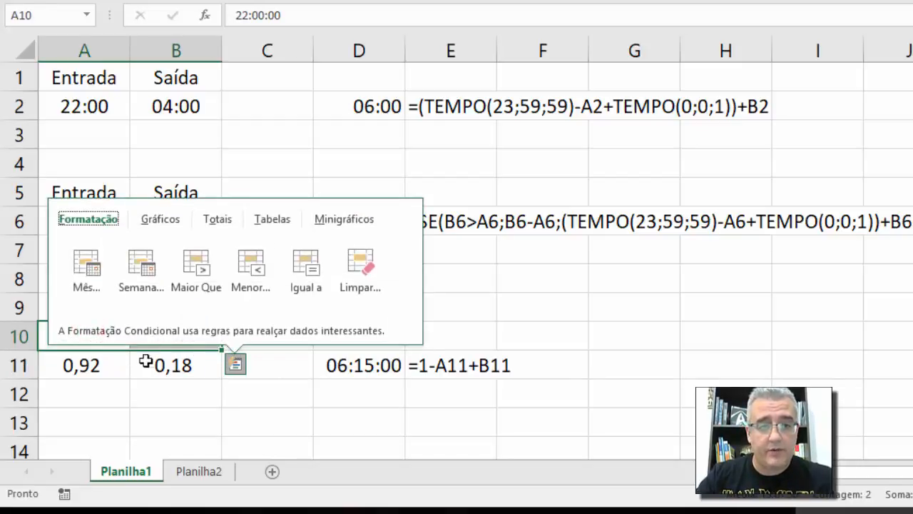
pyautogui.press('Escape')
# - Copy the third example's block A9:B11 and paste it at A14 to start a fourth example
pyautogui.moveTo(73, 302); pyautogui.dragTo(179, 361)
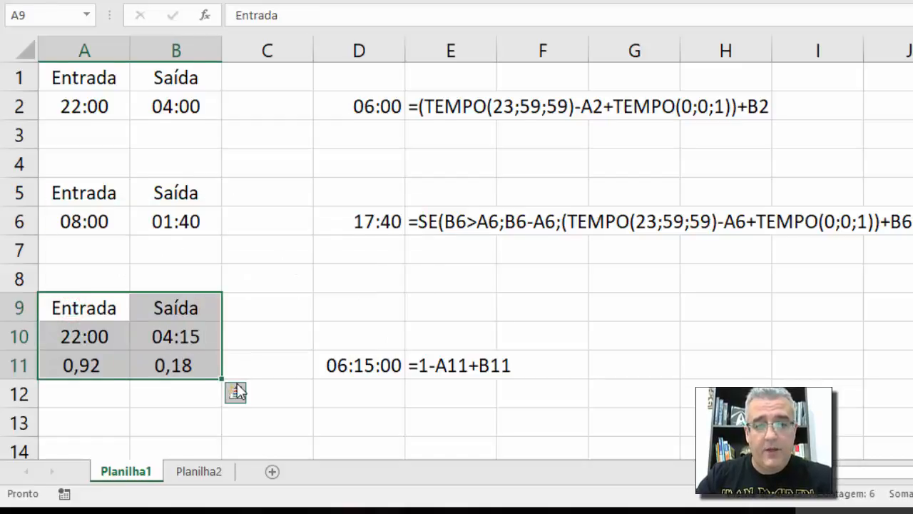
pyautogui.hotkey('ctrl', 'c')
pyautogui.scroll(-2, 175, 330)
pyautogui.click(100, 283)
pyautogui.hotkey('ctrl', 'v')
pyautogui.click(314, 308)
pyautogui.click(95, 323)
pyautogui.click(102, 308)
# - Replace the A16 reference with =TEXTO(A15;"#.##0,00") to convert the fourth example's Entrada time to decimal text
pyautogui.click(105, 330)
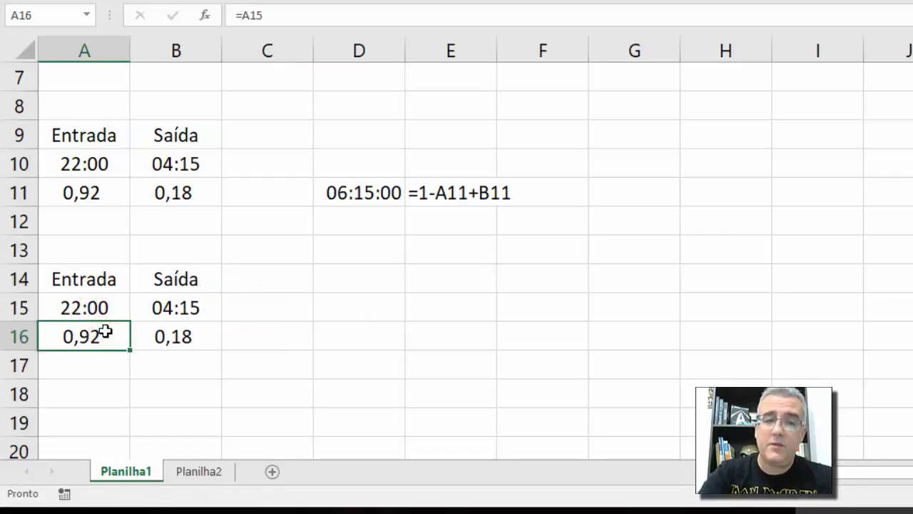
pyautogui.write('=texto(')
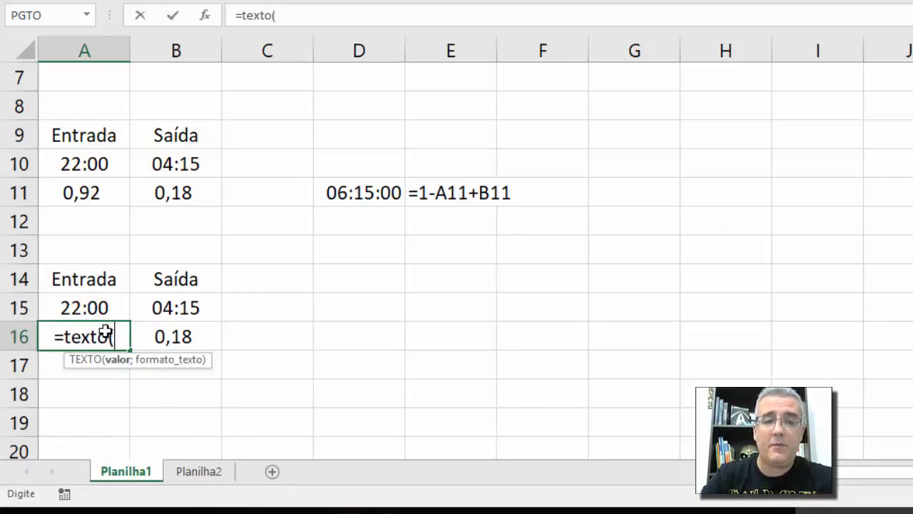
pyautogui.click(114, 307)
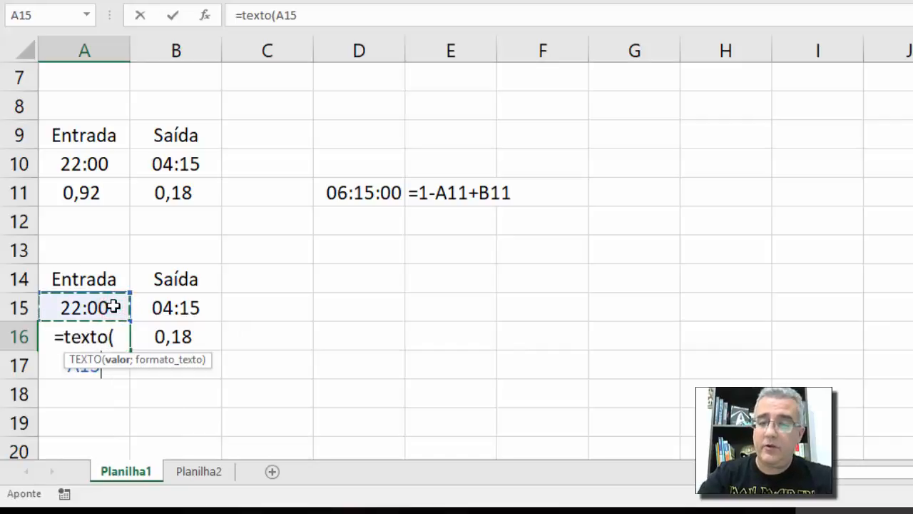
pyautogui.write(';"')
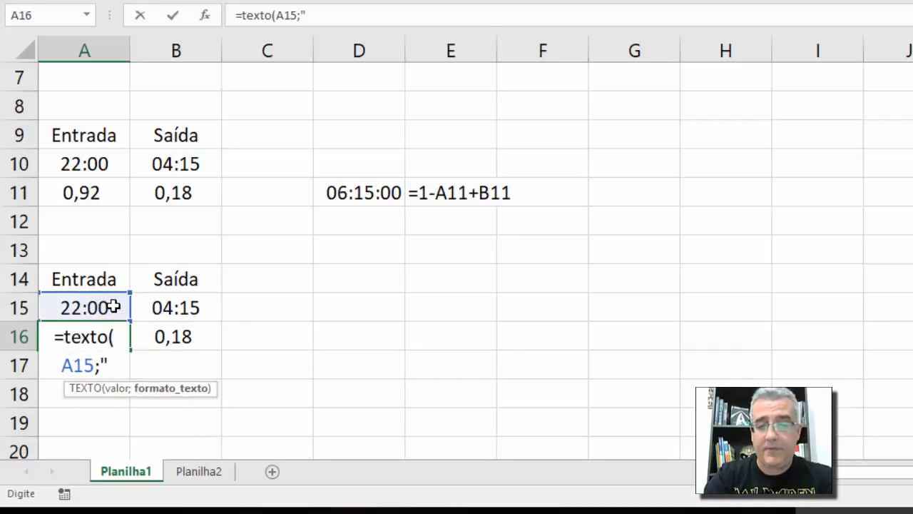
pyautogui.write('#')
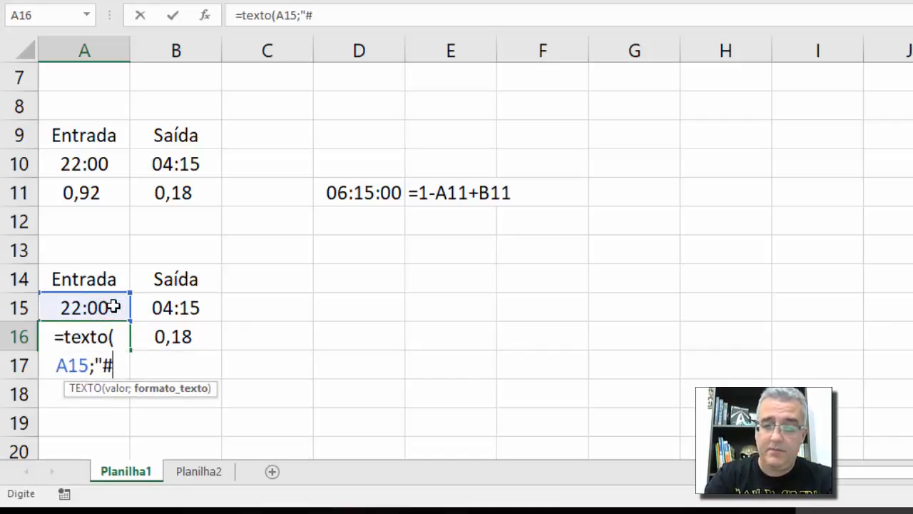
pyautogui.write('.##0')
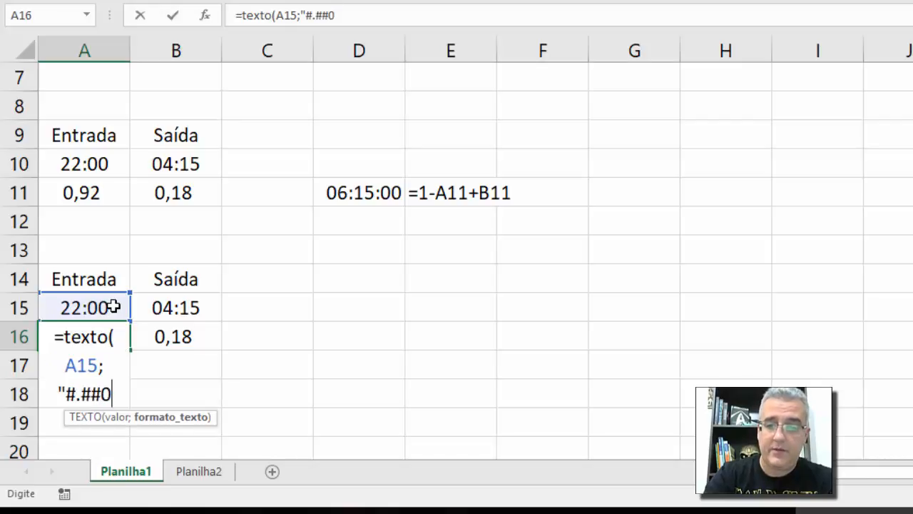
pyautogui.write(',00")')
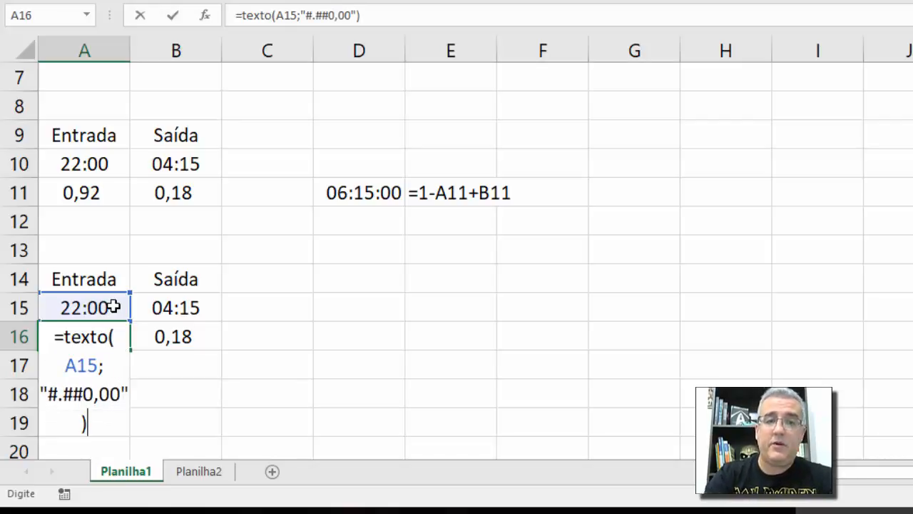
pyautogui.press('Return')
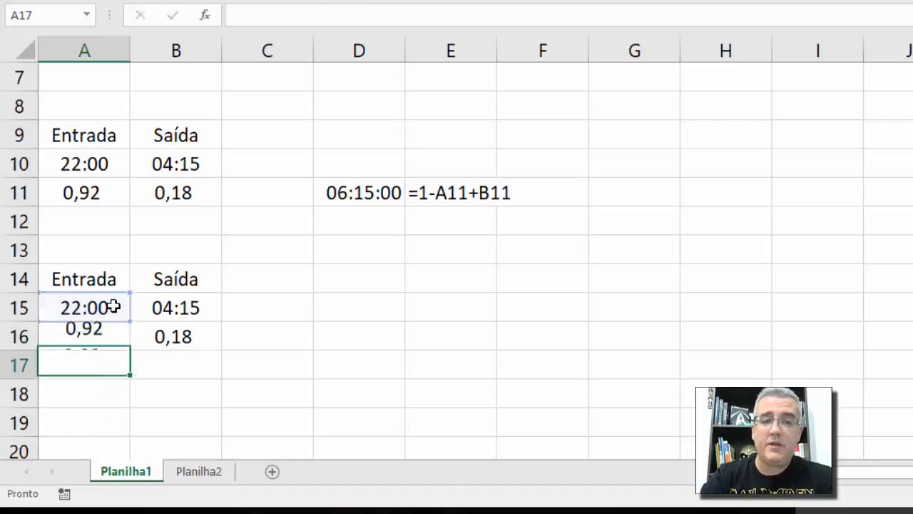
pyautogui.press('Up')
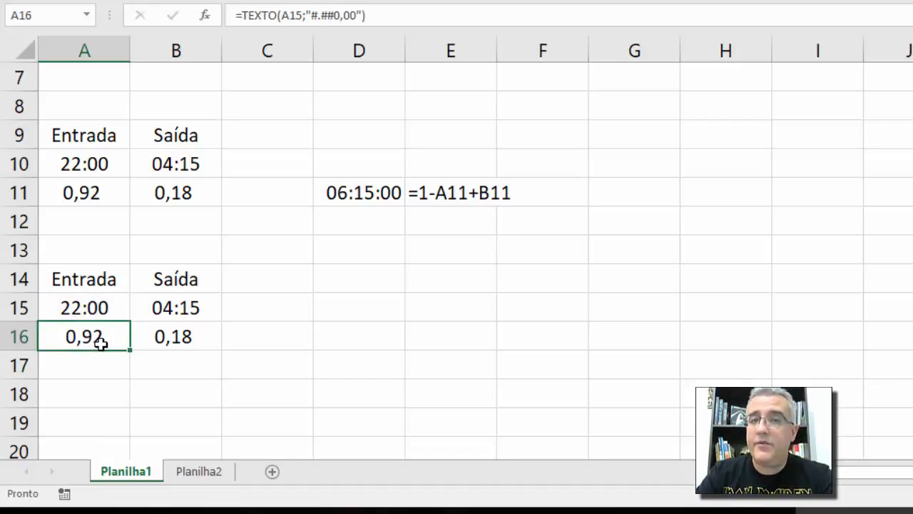
# - Extend the A16 formula to =TEXTO(A15;"#.##0,00")*1 so the converted Entrada text becomes a number
pyautogui.press('F2')
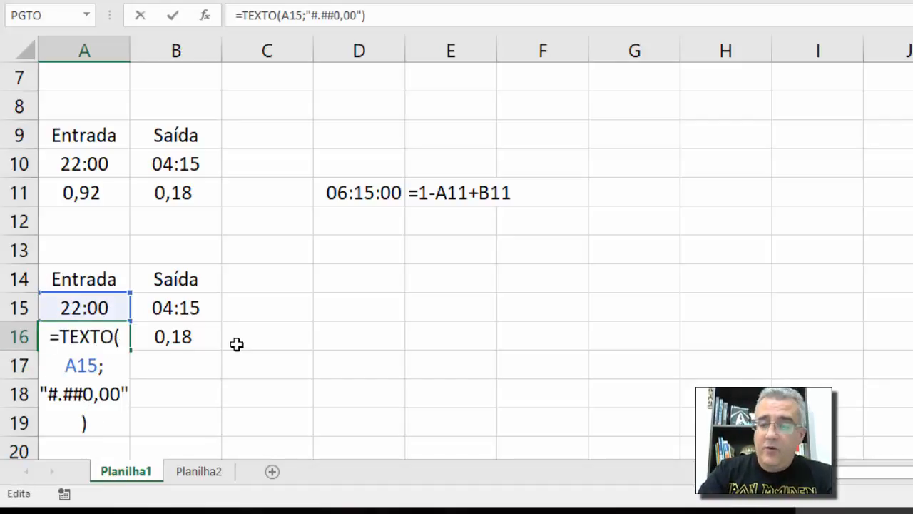
pyautogui.click(63, 336)
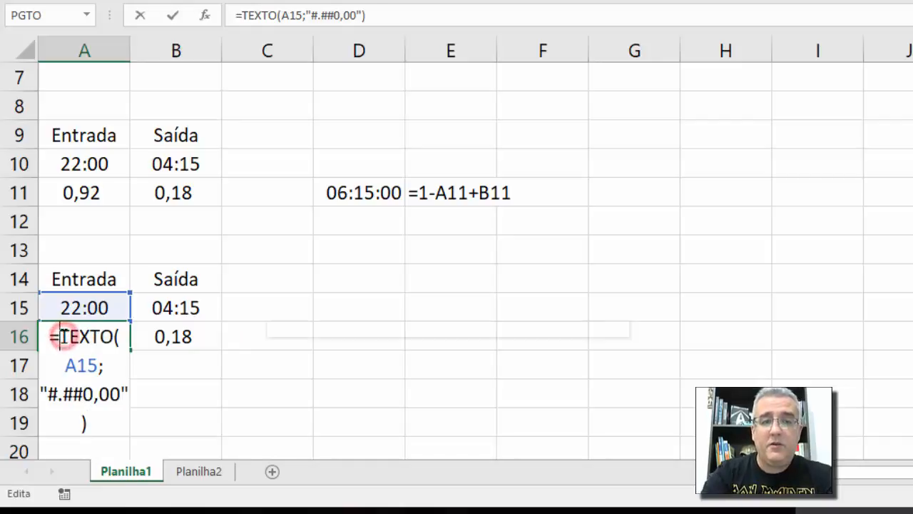
pyautogui.write('valo')
pyautogui.press('BackSpace')
pyautogui.press('BackSpace')
pyautogui.press('BackSpace')
pyautogui.press('BackSpace')
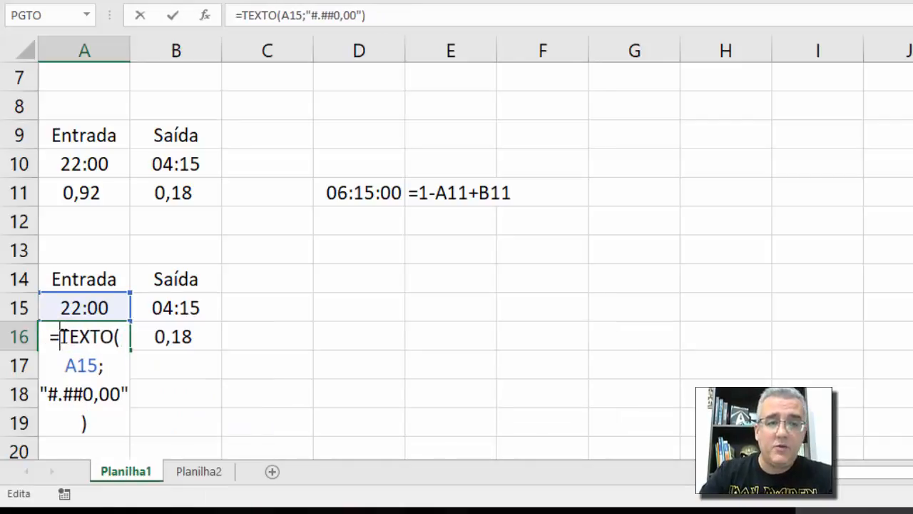
pyautogui.click(110, 428)
pyautogui.write('*1')
pyautogui.press('Return')
pyautogui.press('Up')
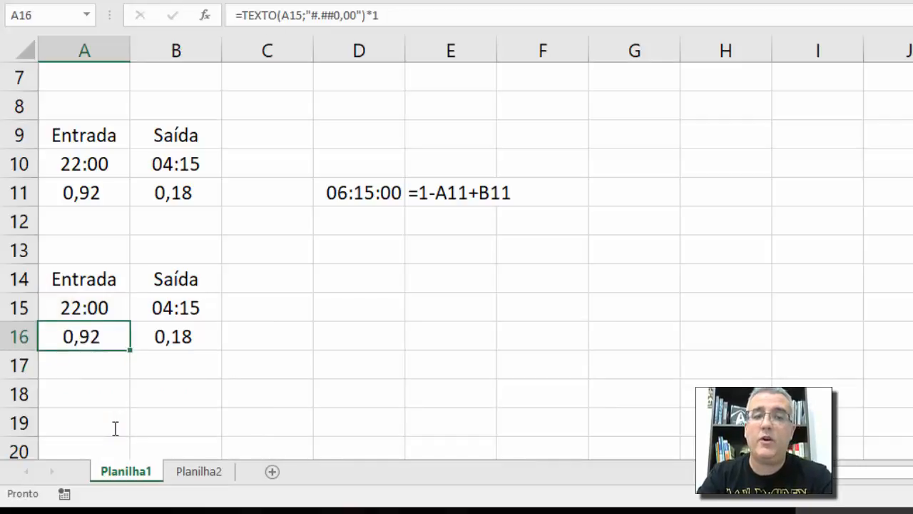
# - Copy the A16 conversion formula to B16 for the fourth example's Saída time
pyautogui.press('Right')
pyautogui.press('Up')
pyautogui.press('Down')
pyautogui.press('Left')
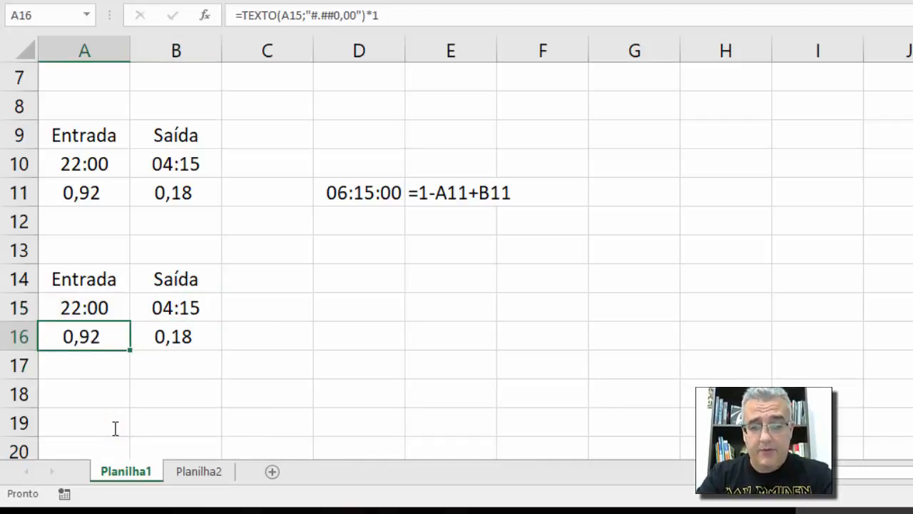
pyautogui.hotkey('ctrl', 'c')
pyautogui.press('Right')
pyautogui.hotkey('ctrl', 'v')
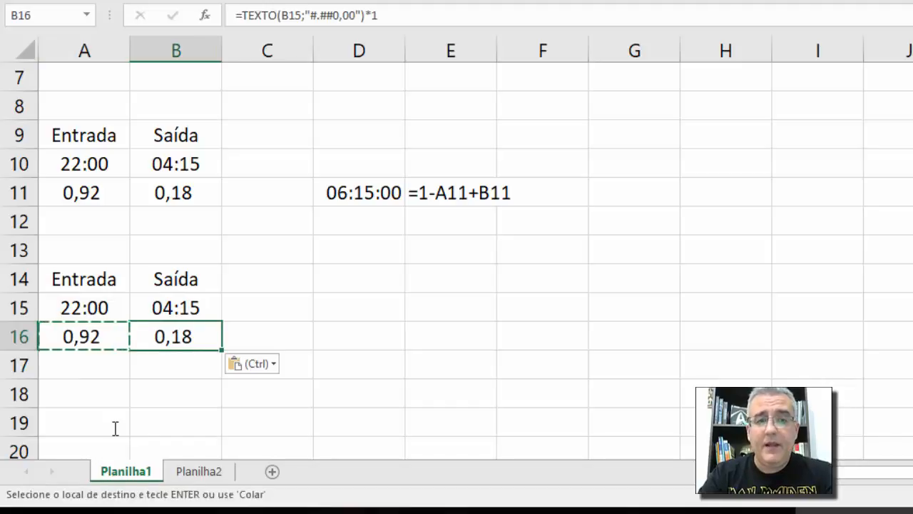
# - Copy the D11 hours formula and paste it into D16 for the fourth example
pyautogui.press('Right')
pyautogui.press('Right')
pyautogui.press('Up')
pyautogui.press('Up')
pyautogui.press('Up')
pyautogui.press('Up')
pyautogui.press('Up')
pyautogui.press('Up')
pyautogui.press('Down')
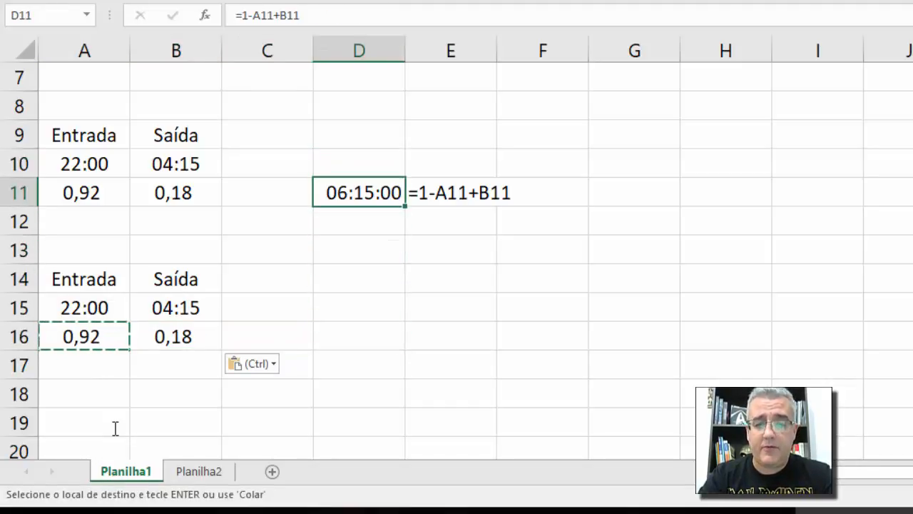
pyautogui.hotkey('ctrl', 'c')
pyautogui.press('Down')
pyautogui.press('Down')
pyautogui.press('Down')
pyautogui.press('Down')
pyautogui.press('Down')
pyautogui.hotkey('ctrl', 'v')
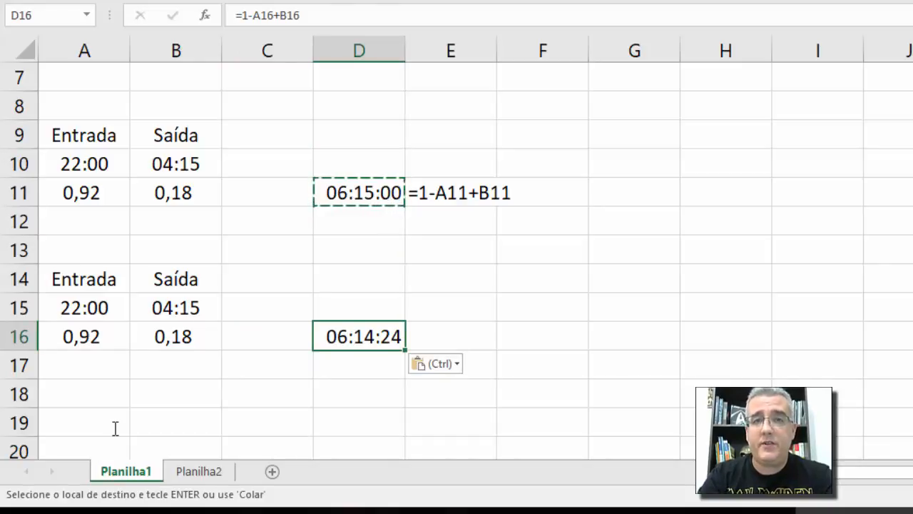
pyautogui.press('Left')
pyautogui.press('Right')
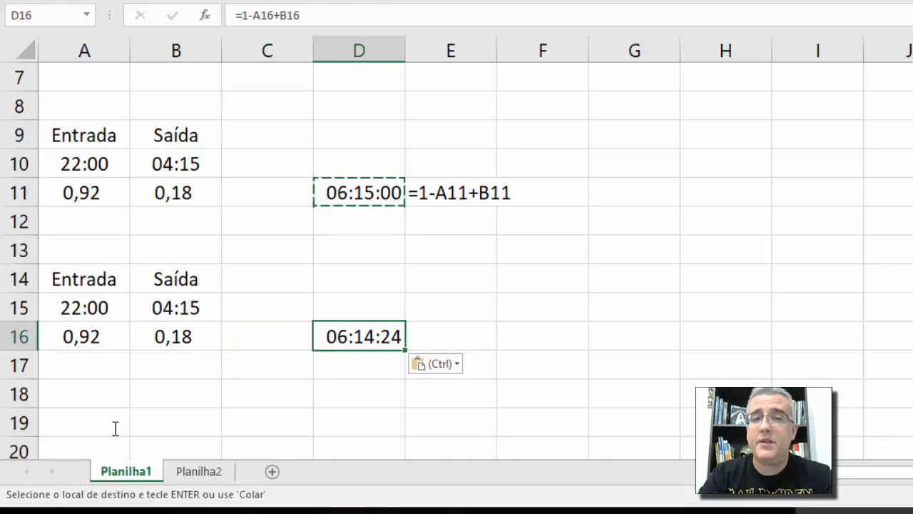
pyautogui.press('Right')
pyautogui.press('Left')
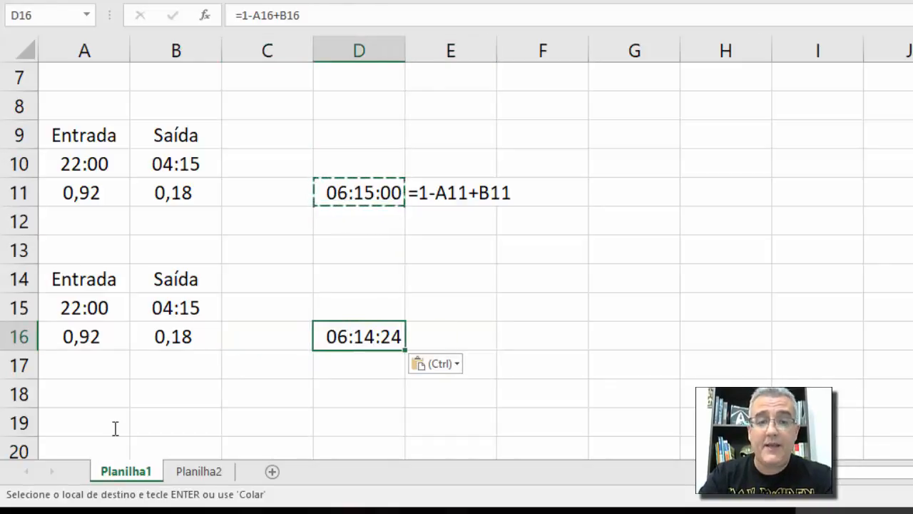
# - Copy the FÓRMULATEXTO cell E11 to E16 for the fourth example
pyautogui.press('Up')
pyautogui.press('Up')
pyautogui.press('Up')
pyautogui.press('Right')
pyautogui.press('Up')
pyautogui.press('Up')
pyautogui.hotkey('ctrl', 'c')
pyautogui.press('Down')
pyautogui.press('Down')
pyautogui.press('Down')
pyautogui.press('Down')
pyautogui.press('Down')
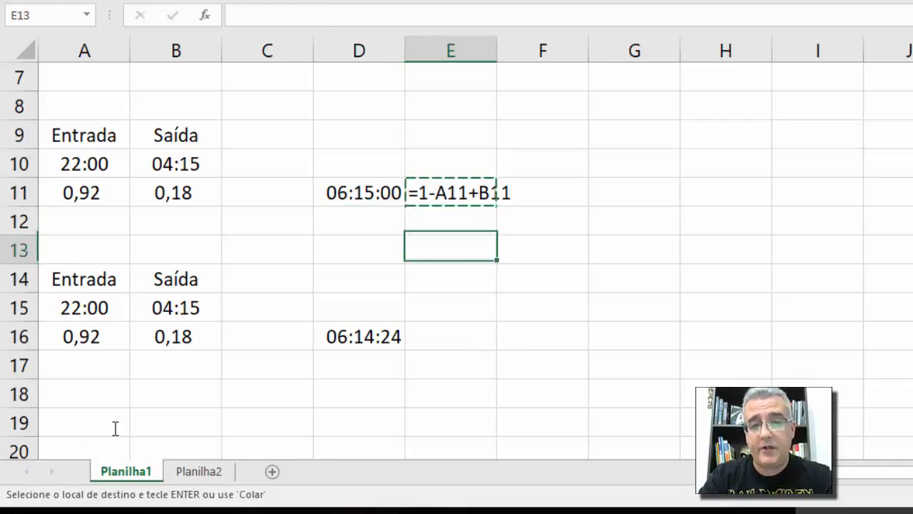
pyautogui.hotkey('ctrl', 'v')
pyautogui.press('Left')
pyautogui.press('Return')
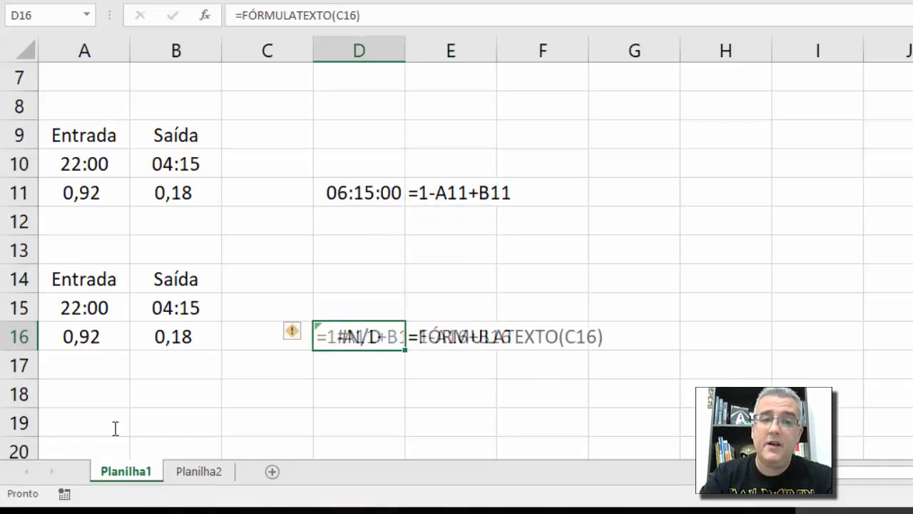
# - Examine the TEXTO conversion formula in A16 and leave it without editing
pyautogui.press('Left')
pyautogui.press('Left')
pyautogui.press('Left')
pyautogui.press('F2')
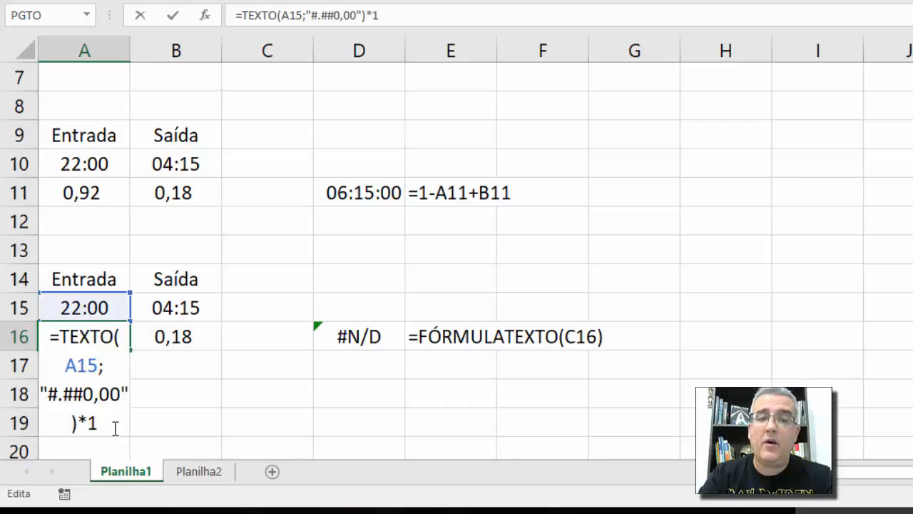
pyautogui.press('Escape')
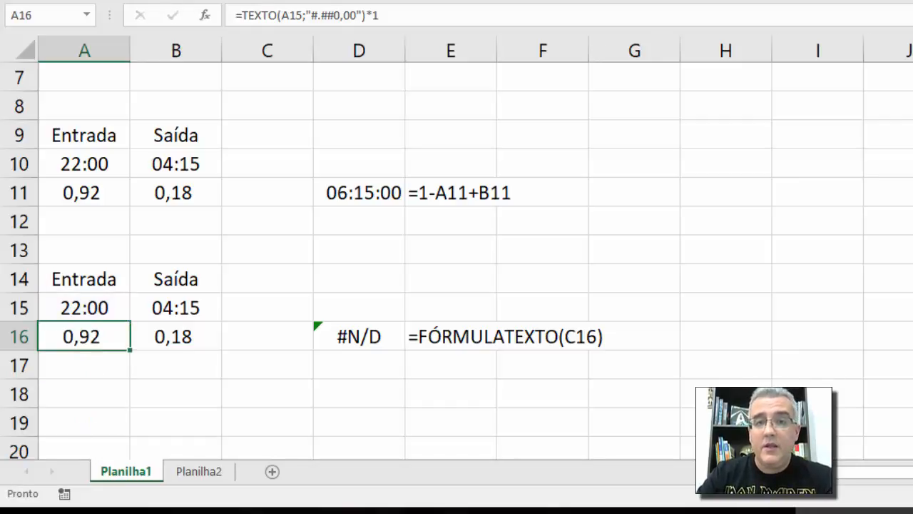
# - Increase the decimal places shown in A16 to check its precision, and reduce them again
pyautogui.hotkey('alt', 'c')
pyautogui.press('0')
pyautogui.hotkey('alt', 'c')
pyautogui.press('0')
pyautogui.hotkey('alt', 'c')
pyautogui.press('0')
pyautogui.hotkey('alt', 'c')
pyautogui.press('0')
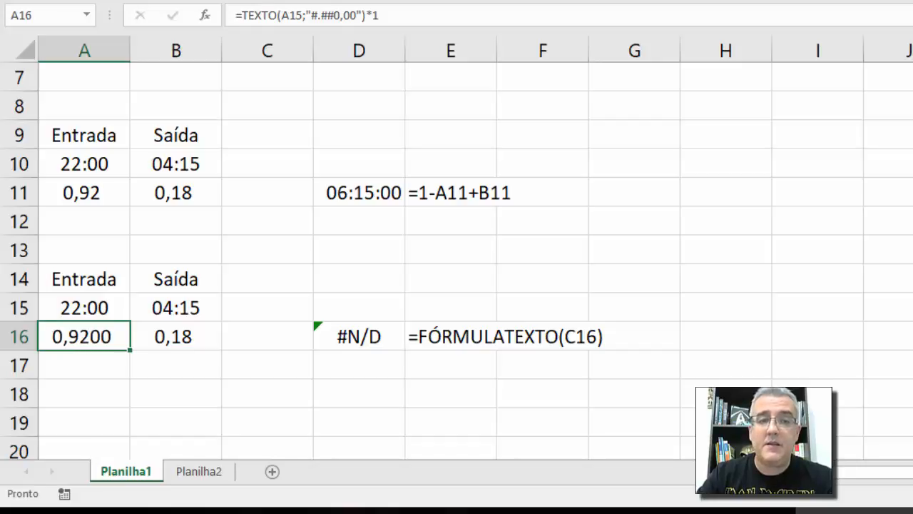
pyautogui.hotkey('alt', 'c')
pyautogui.press('0')
pyautogui.hotkey('alt', 'c')
pyautogui.press('9')
pyautogui.hotkey('alt', 'c')
pyautogui.press('9')
pyautogui.hotkey('alt', 'c')
pyautogui.press('9')
pyautogui.hotkey('alt', 'c')
pyautogui.press('9')
pyautogui.hotkey('alt', 'c')
pyautogui.press('9')
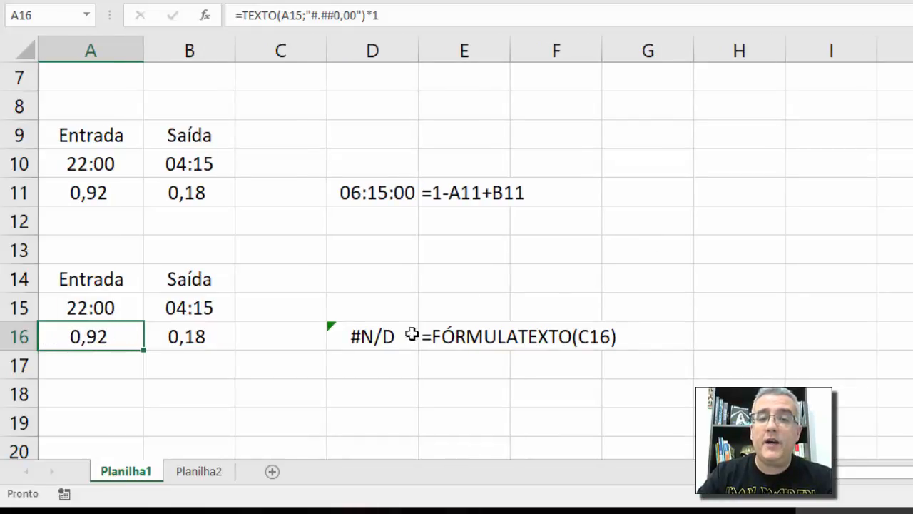
# - Examine which cell the FÓRMULATEXTO formula in D16 refers to
pyautogui.click(396, 332)
pyautogui.press('F2')
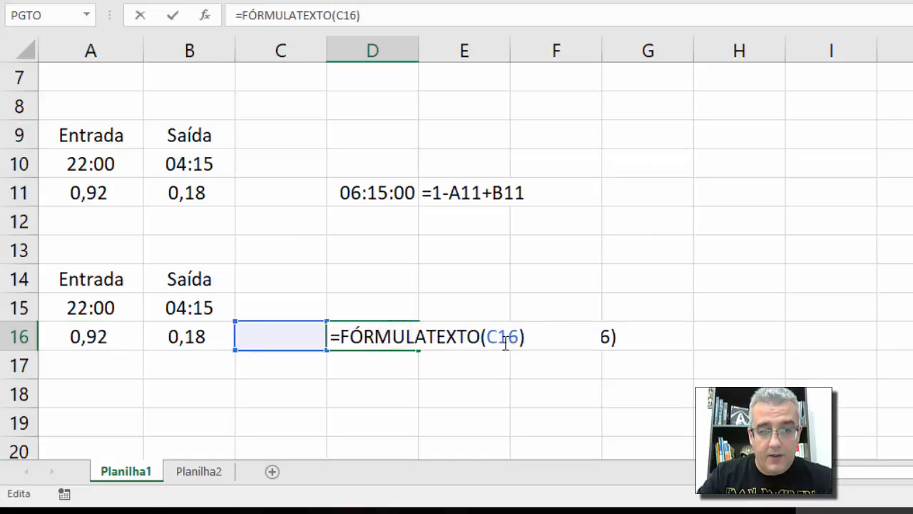
pyautogui.click(298, 323)
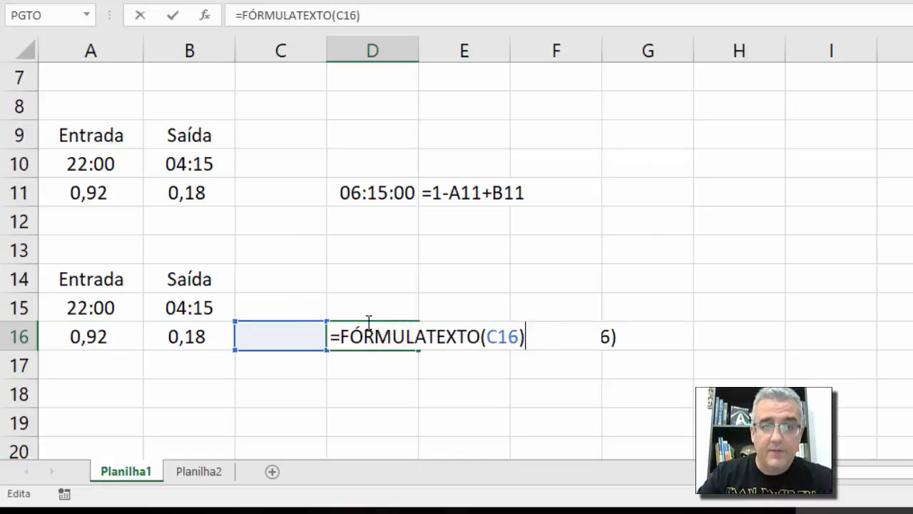
pyautogui.hotkey('ctrl', 'Return')
pyautogui.press('Home')
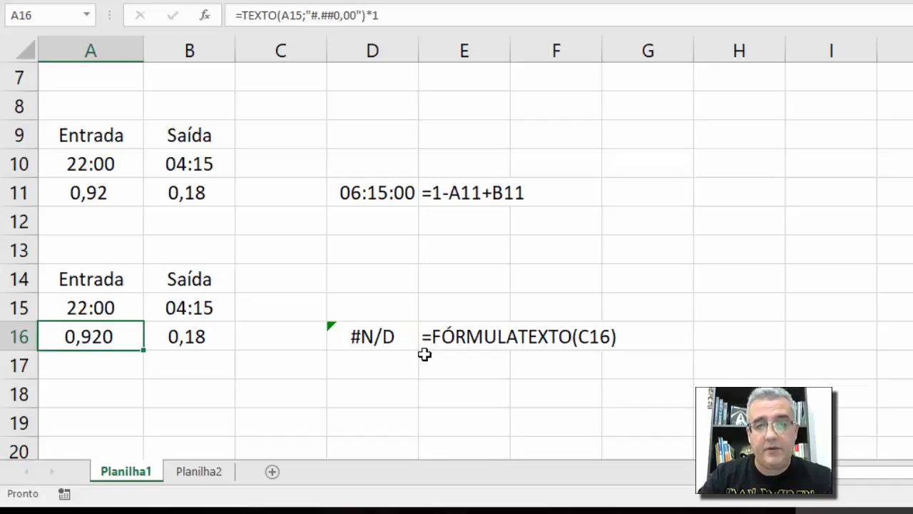
# - Restore the fourth example's hours calculation by copying the D11 formula over D16
pyautogui.click(424, 351)
pyautogui.click(391, 200)
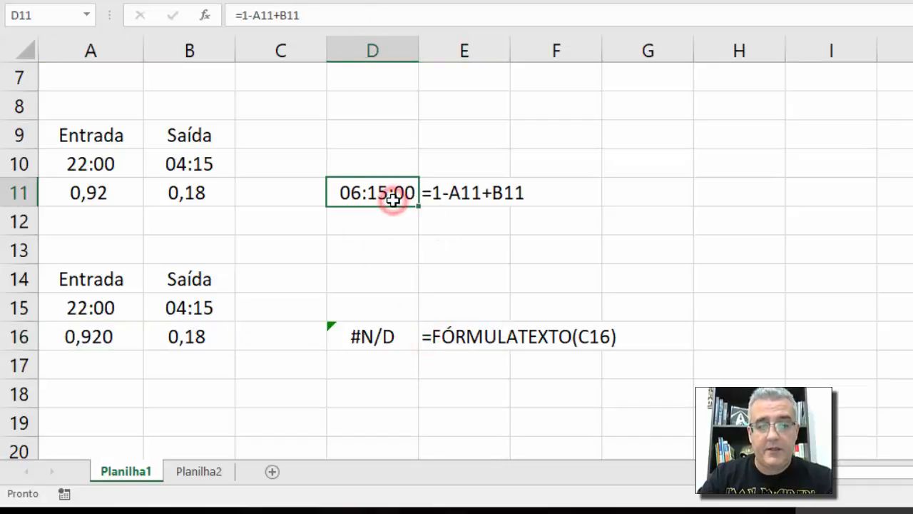
pyautogui.hotkey('ctrl', 'c')
pyautogui.click(374, 347)
pyautogui.hotkey('ctrl', 'v')
pyautogui.click(397, 367)
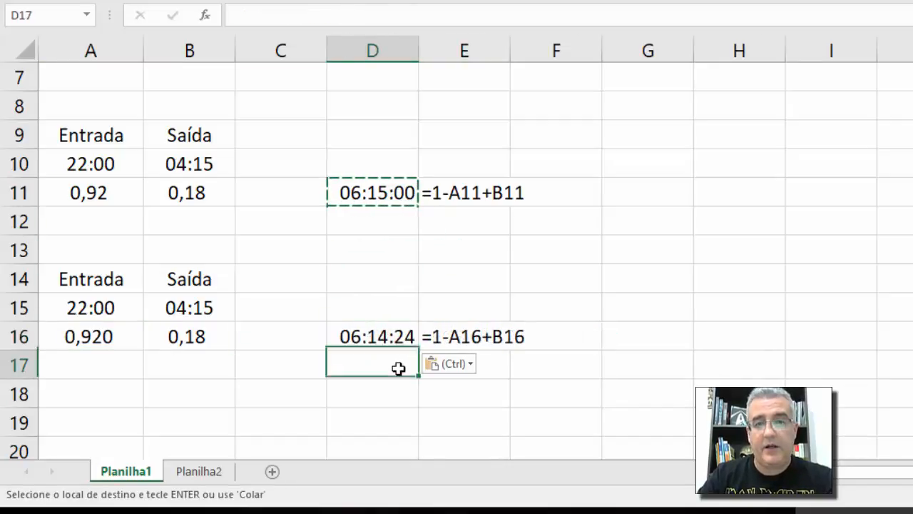
# - Examine the cells used by the hours formula in D16, leaving it unedited
pyautogui.click(473, 329)
pyautogui.click(383, 328)
pyautogui.press('F2')
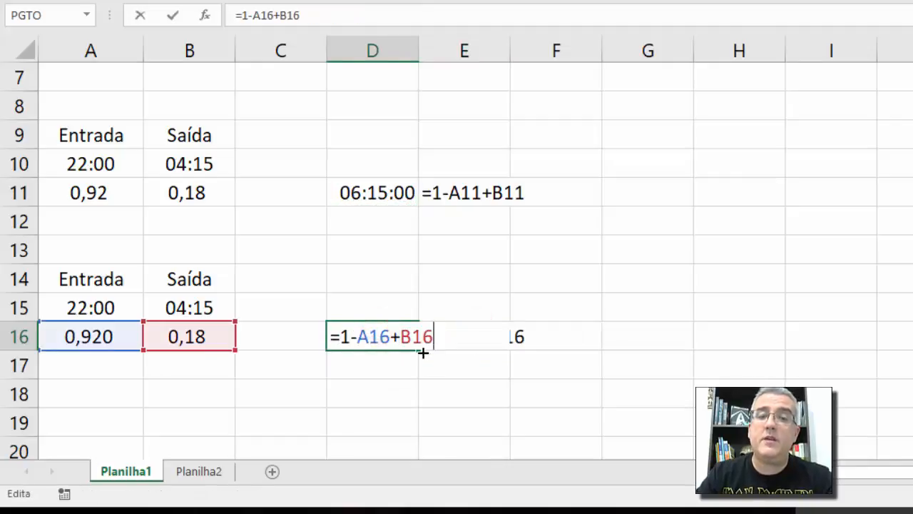
pyautogui.press('Escape')
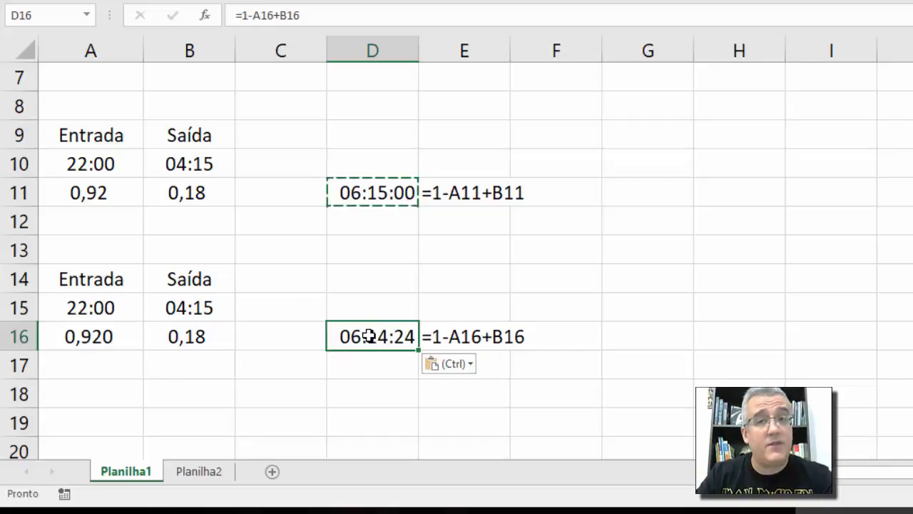
pyautogui.press('Escape')
pyautogui.click(607, 335)
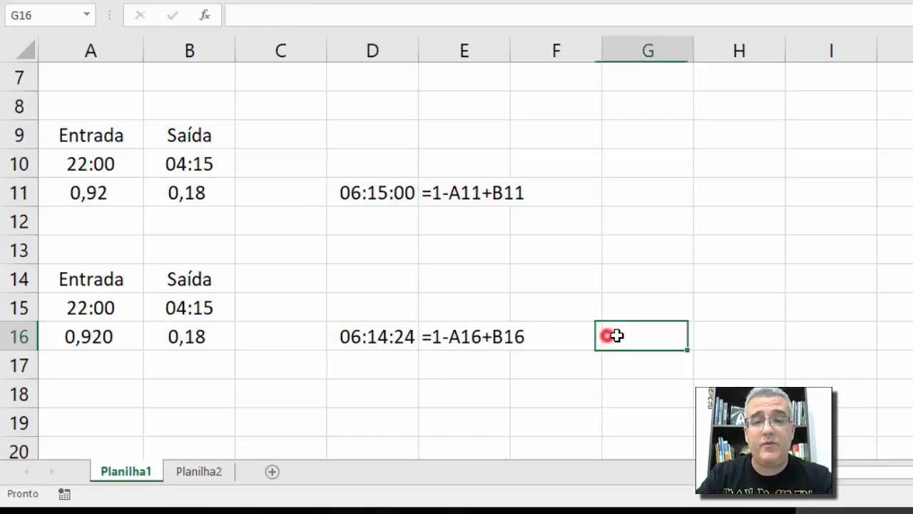
# - Highlight the fourth example's result in D16 with a red fill
pyautogui.click(371, 333)
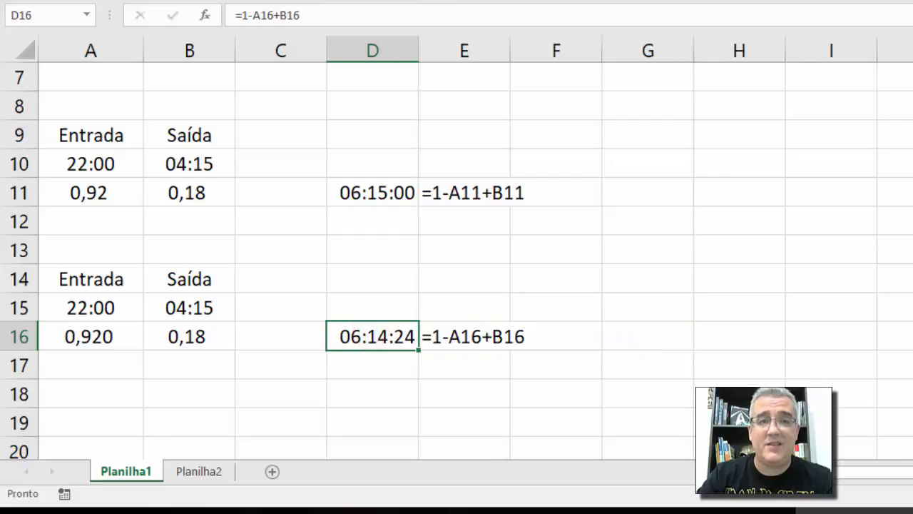
pyautogui.hotkey('alt', 'h')
pyautogui.press('h')
pyautogui.click(242, 96)
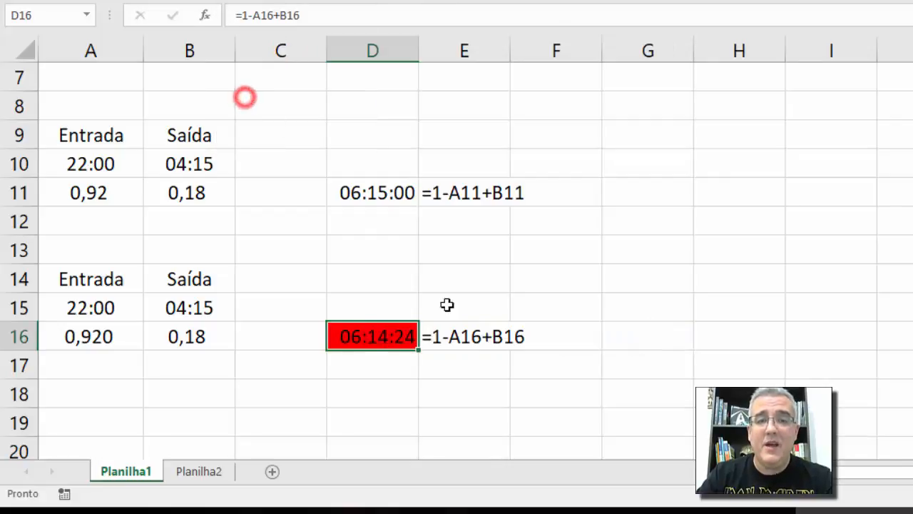
pyautogui.click(530, 337)
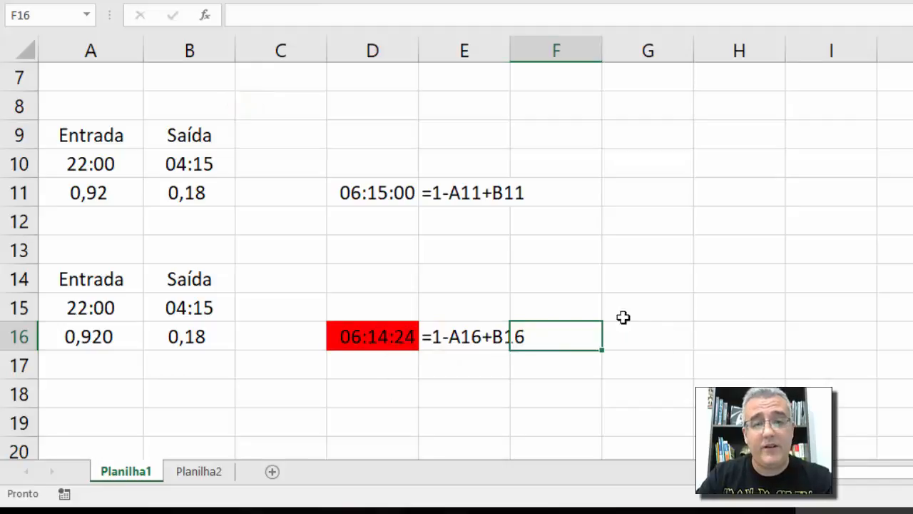
pyautogui.scroll(2, 649, 337)
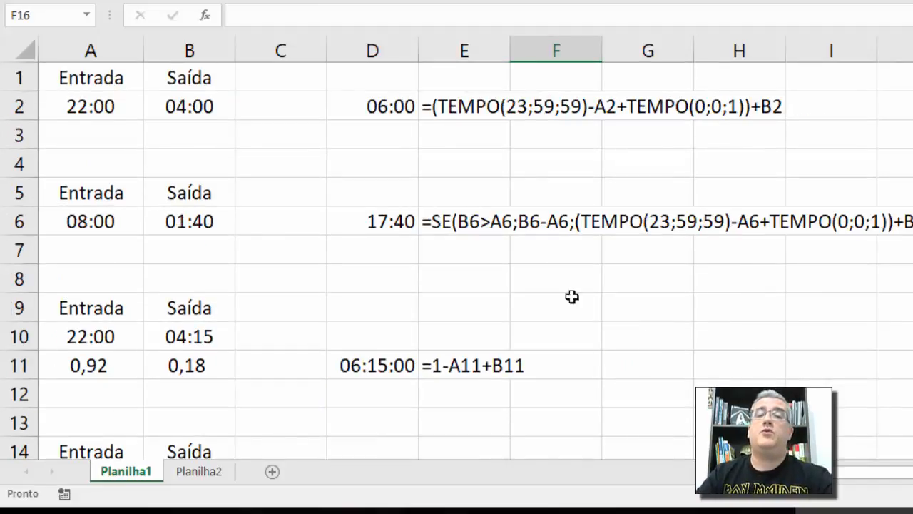
pyautogui.click(476, 192)
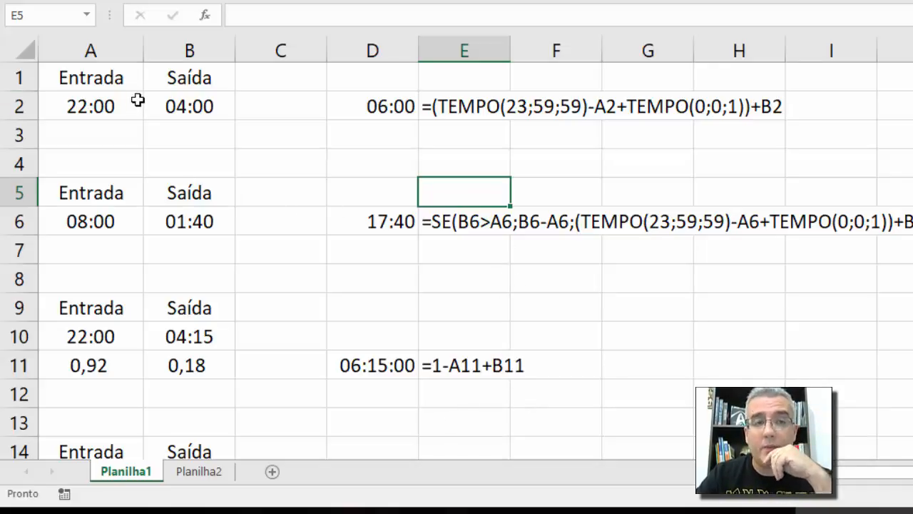
# - Start saving the workbook as a new file on this PC, choosing Área de Trabalho as the location
pyautogui.hotkey('alt', 'a')
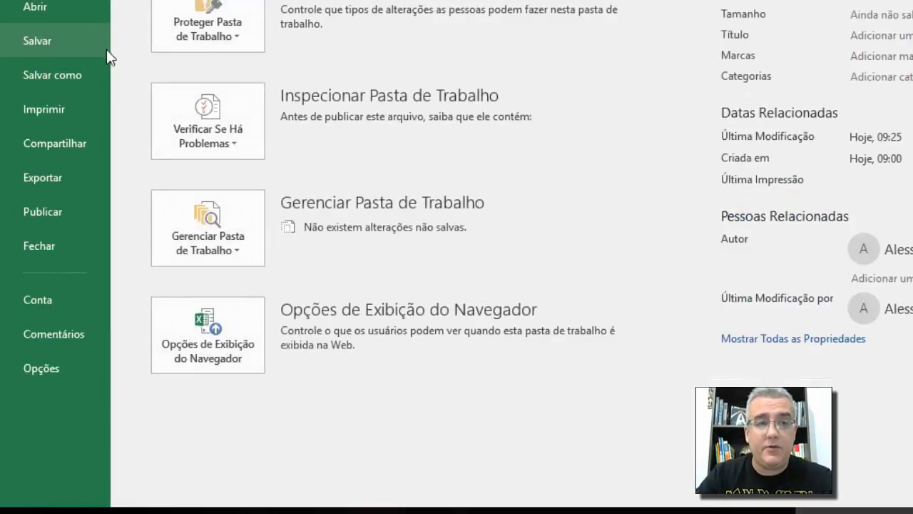
pyautogui.click(74, 76)
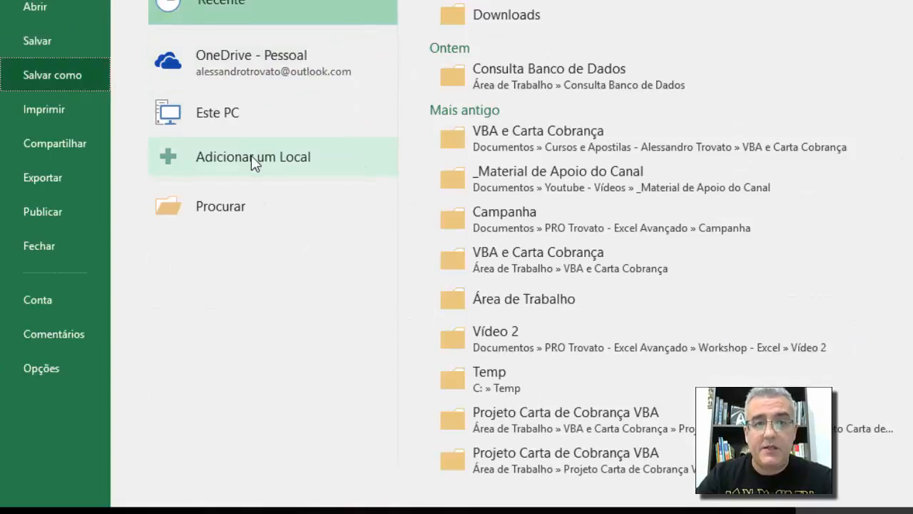
pyautogui.click(249, 112)
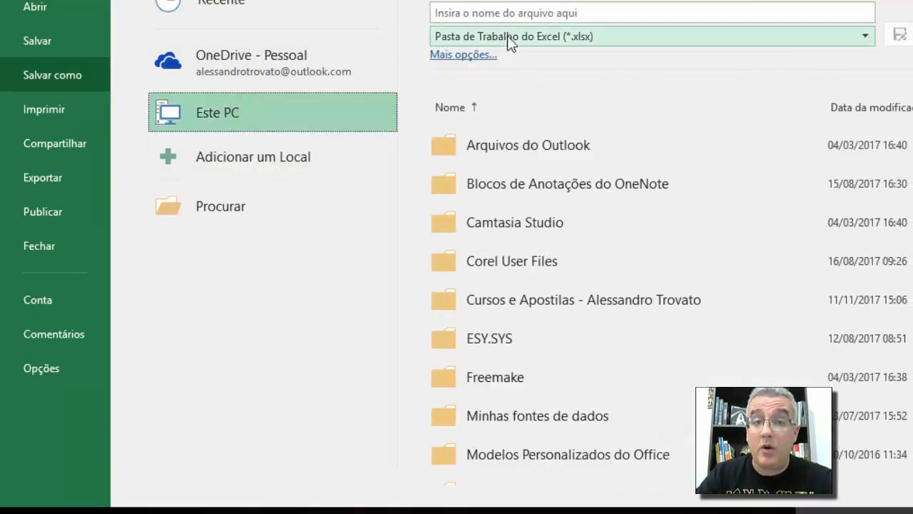
pyautogui.scroll(-1, 511, 271)
pyautogui.scroll(1, 513, 312)
pyautogui.click(482, 3)
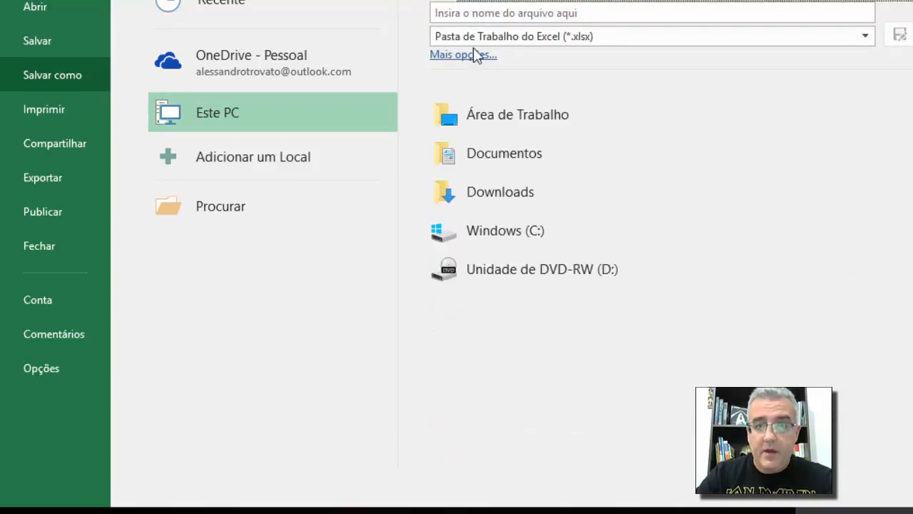
pyautogui.click(485, 116)
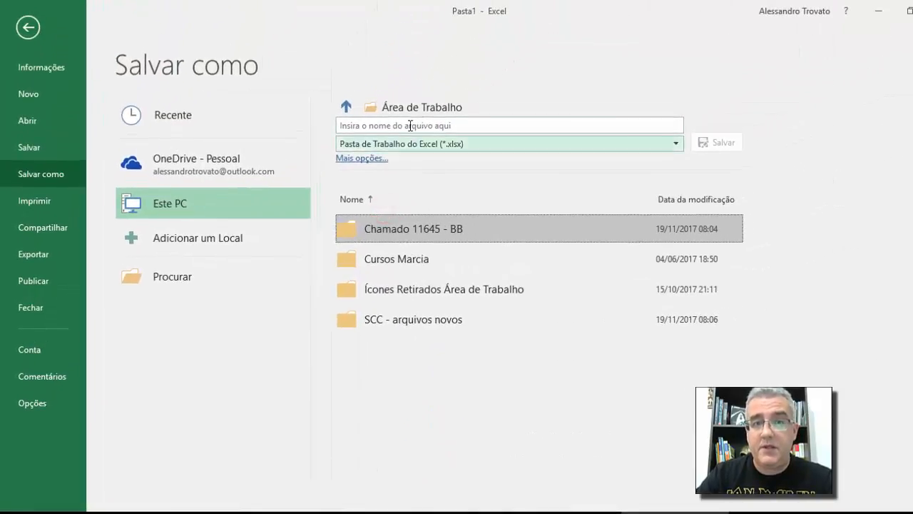
# - Name the file "Cálculo de horas noturnas" and save it as an .xlsx workbook
pyautogui.click(398, 125)
pyautogui.write('c')
pyautogui.press('BackSpace')
pyautogui.write('Cálculo de horas noturnas')
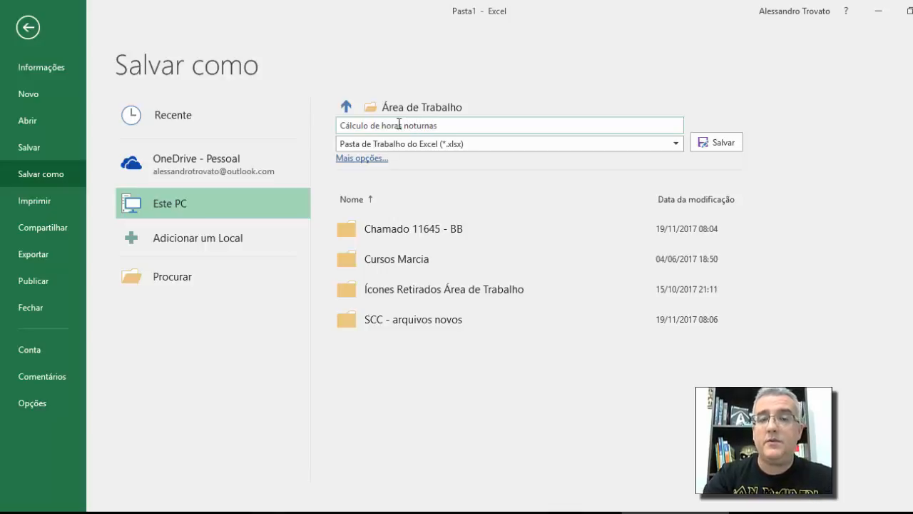
pyautogui.hotkey('ctrl', 'a')
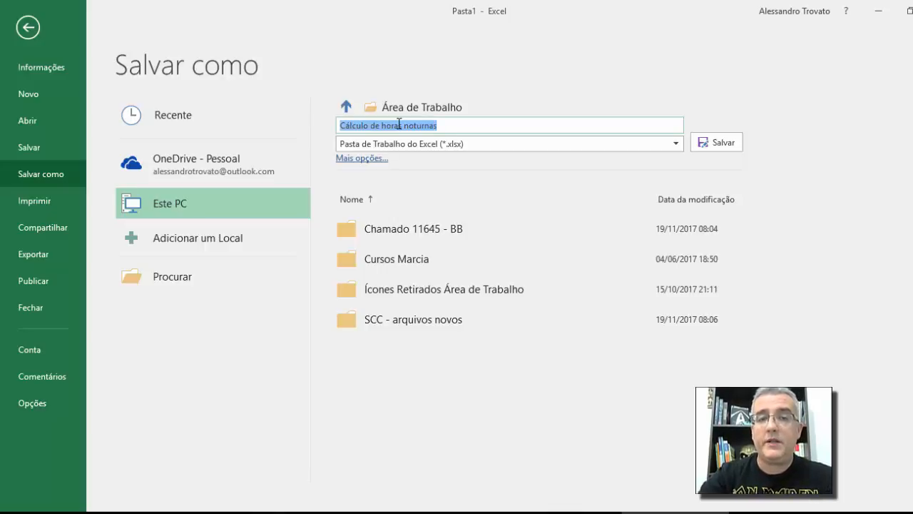
pyautogui.press('Return')
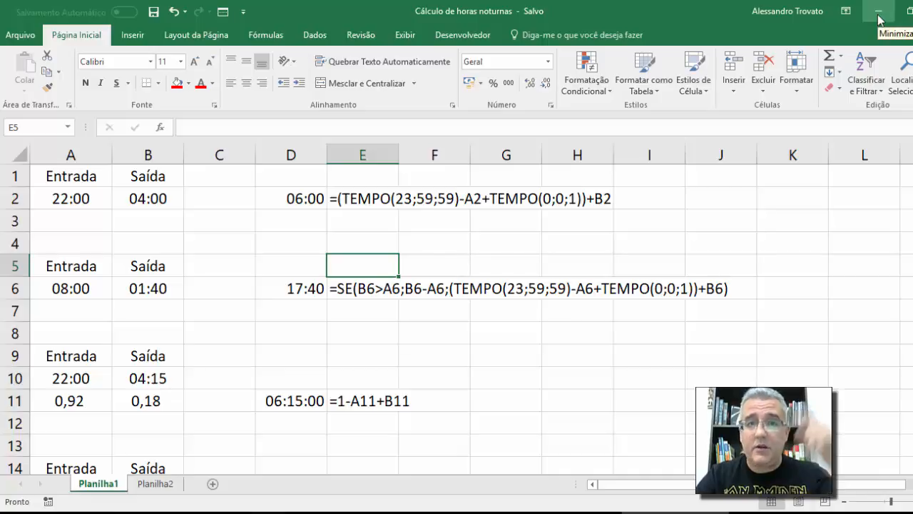
# - Minimize the workbook window and delete the Chamado folder from the desktop
pyautogui.click(878, 13)
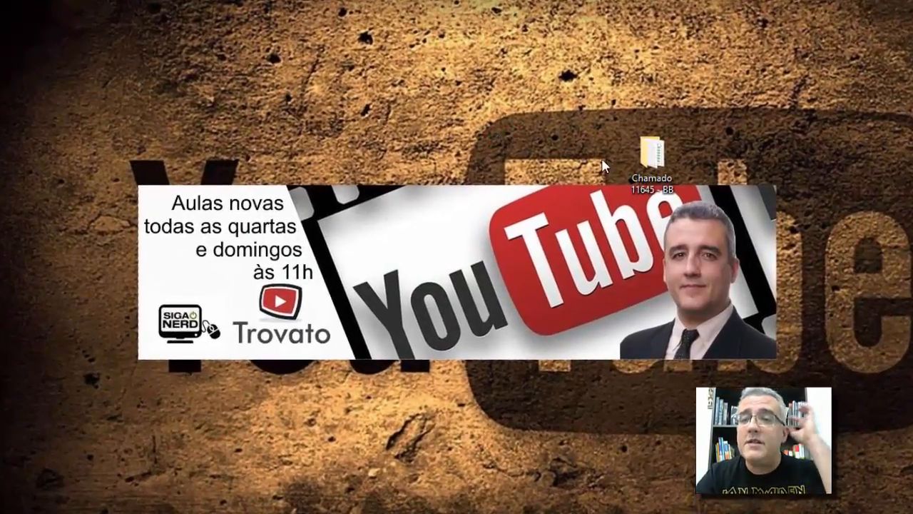
pyautogui.click(644, 162)
pyautogui.press('Delete')
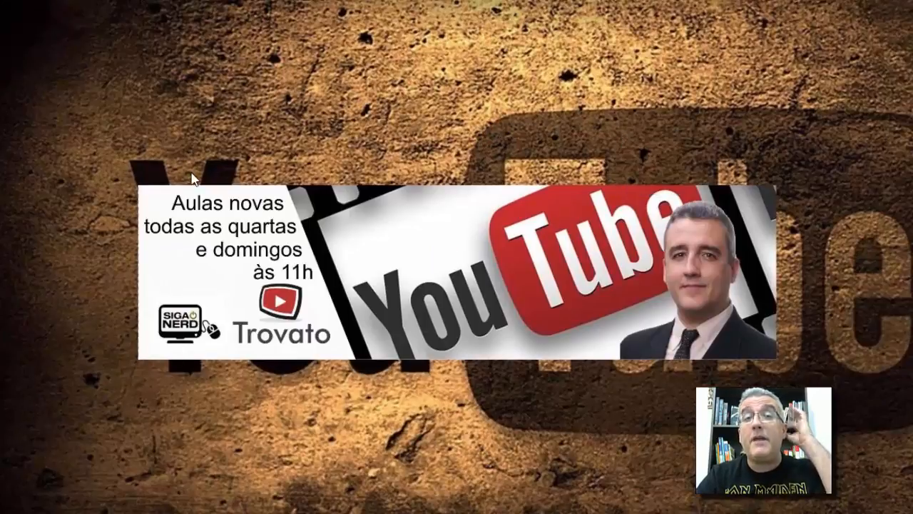